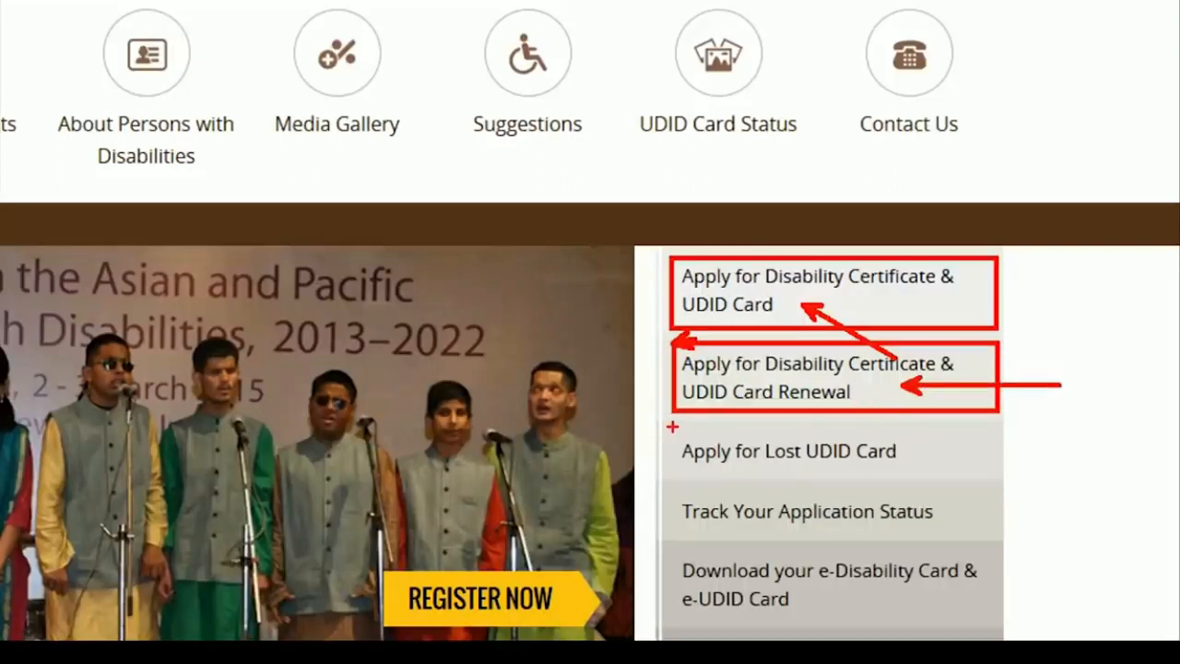
# Box Lost UDID Card and Track Application Status, and box-and-arrow Download e-Disability Card and Update Personal Profile.
pyautogui.moveTo(674, 427); pyautogui.dragTo(945, 471)
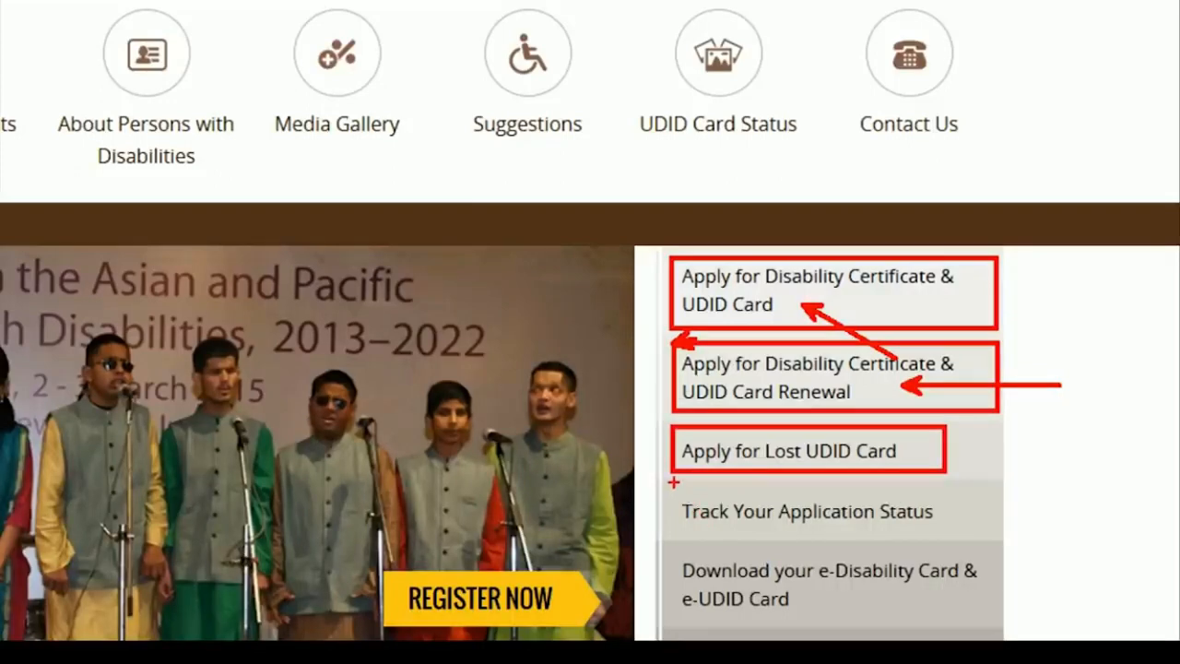
pyautogui.moveTo(674, 481)
pyautogui.mouseDown()
pyautogui.moveTo(751, 564)
pyautogui.moveTo(963, 536)
pyautogui.mouseUp()
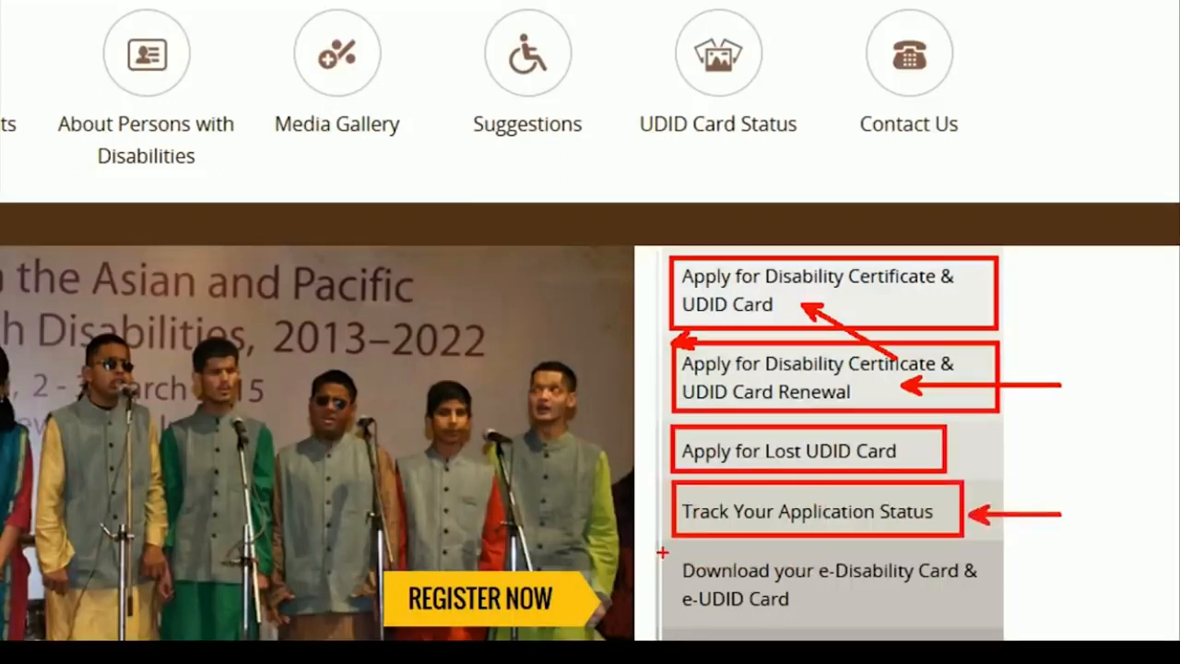
pyautogui.moveTo(662, 551)
pyautogui.mouseDown()
pyautogui.moveTo(790, 636)
pyautogui.moveTo(994, 623)
pyautogui.mouseUp()
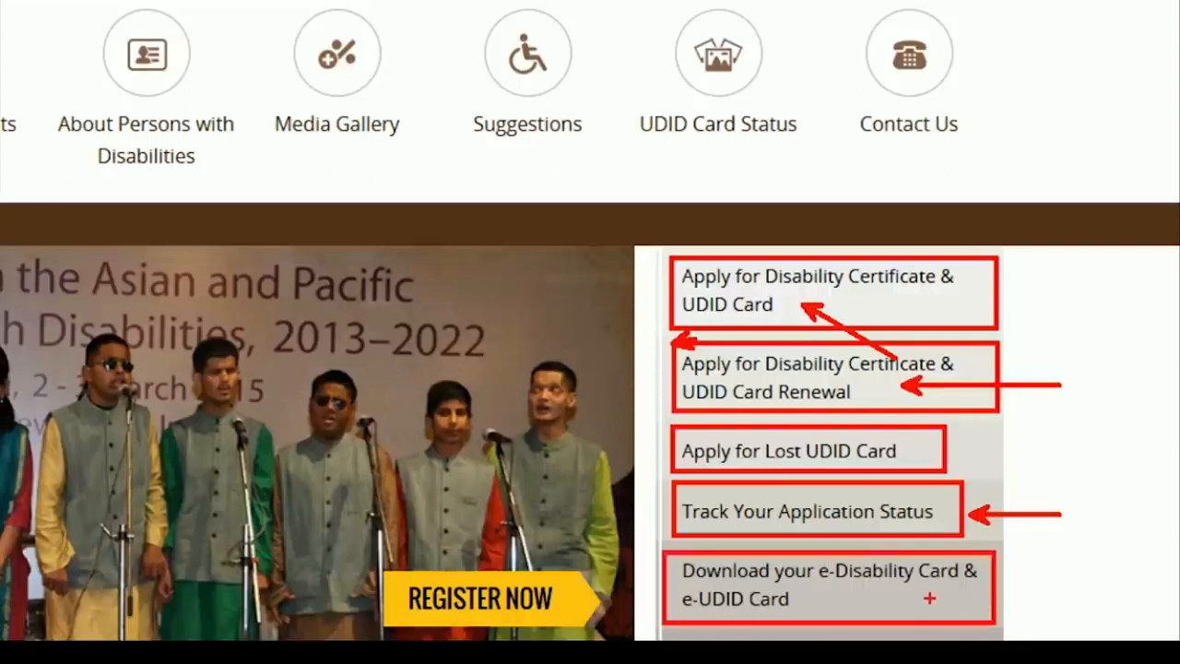
pyautogui.moveTo(929, 599); pyautogui.dragTo(1123, 597)
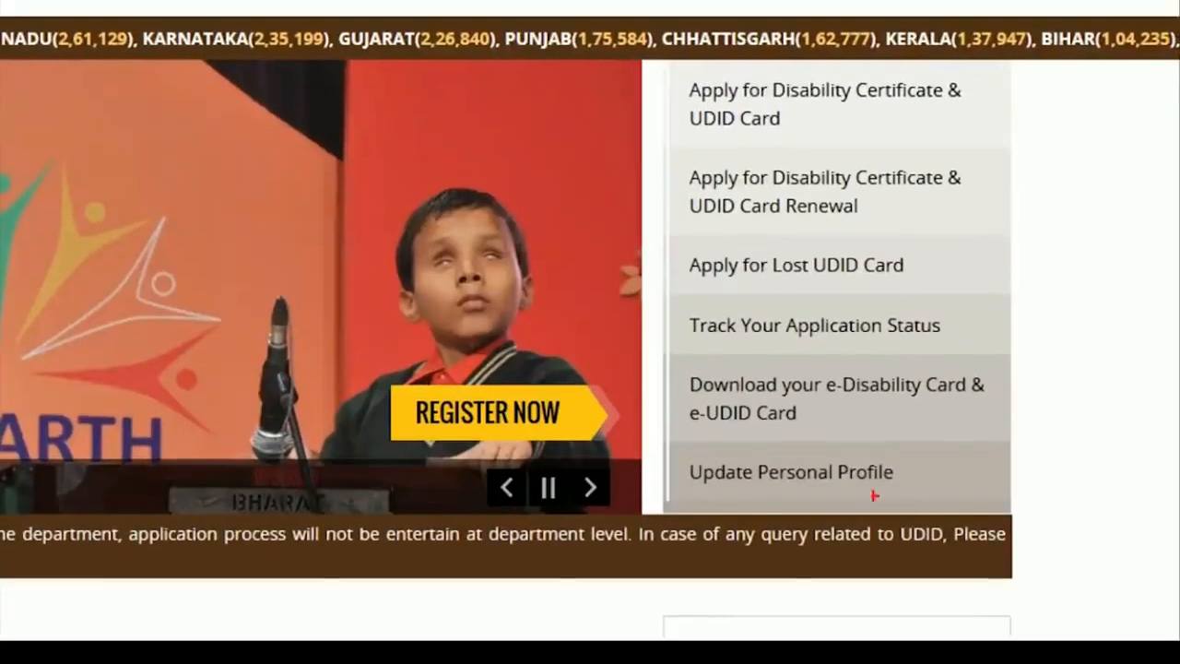
pyautogui.moveTo(663, 451)
pyautogui.mouseDown()
pyautogui.moveTo(765, 487)
pyautogui.moveTo(927, 504)
pyautogui.mouseUp()
pyautogui.moveTo(924, 478); pyautogui.dragTo(1067, 480)
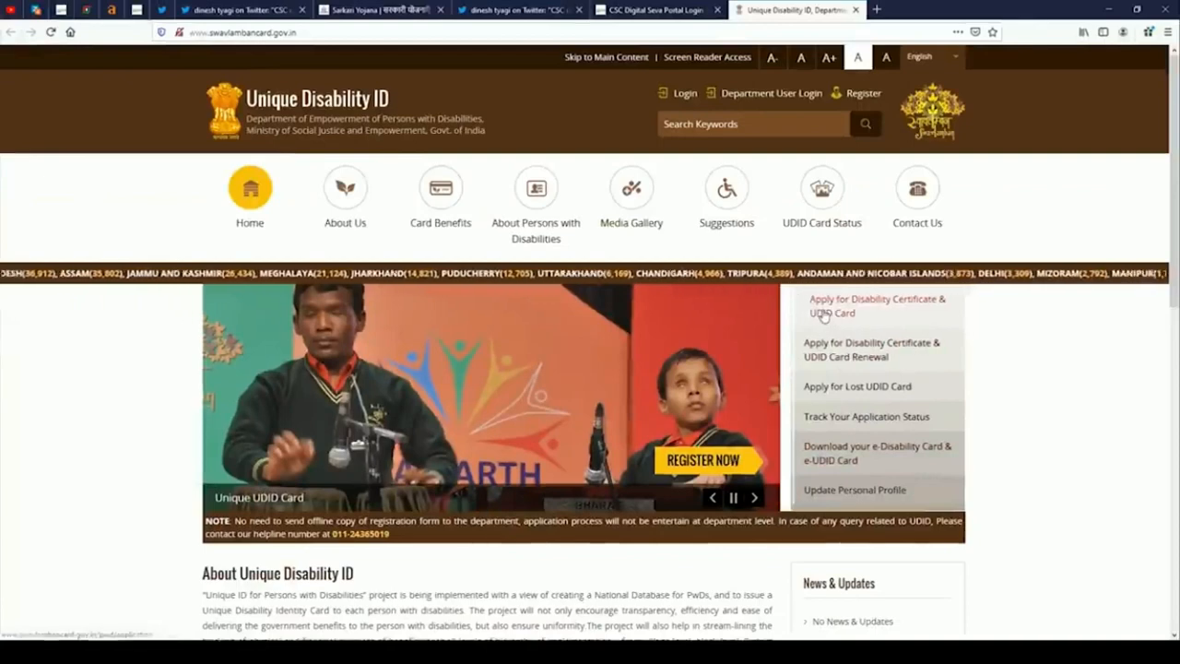
# Open the Apply for Disability Certificate & UDID Card form, then view the CSC tweet tab.
pyautogui.click(822, 310)
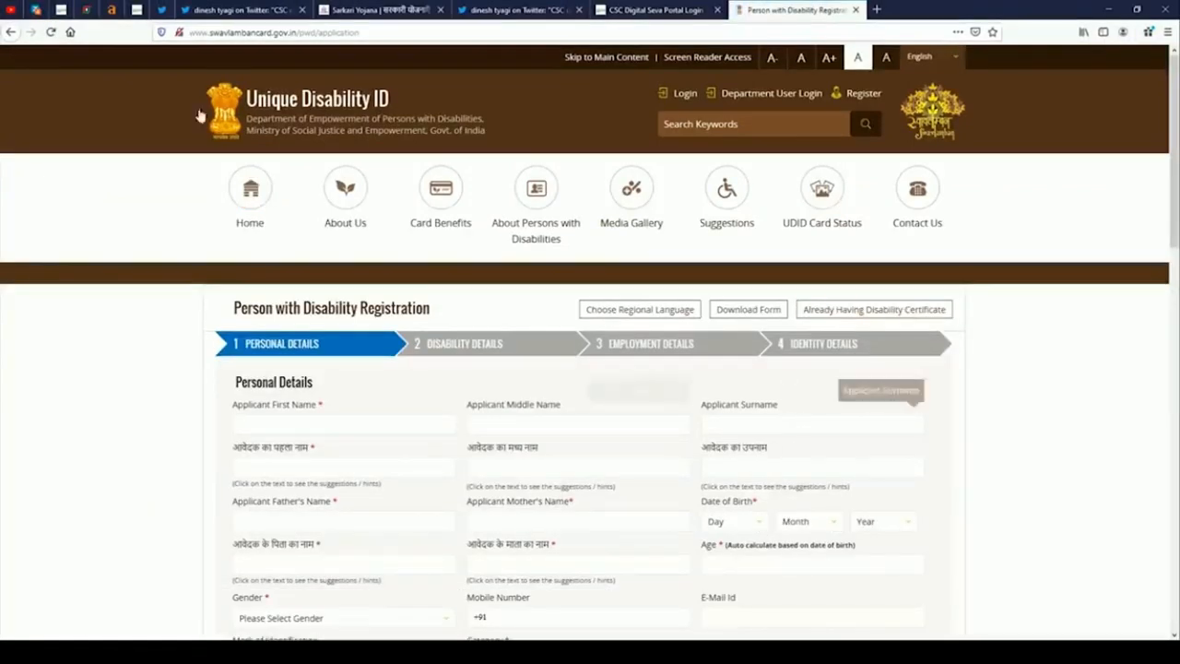
pyautogui.click(238, 9)
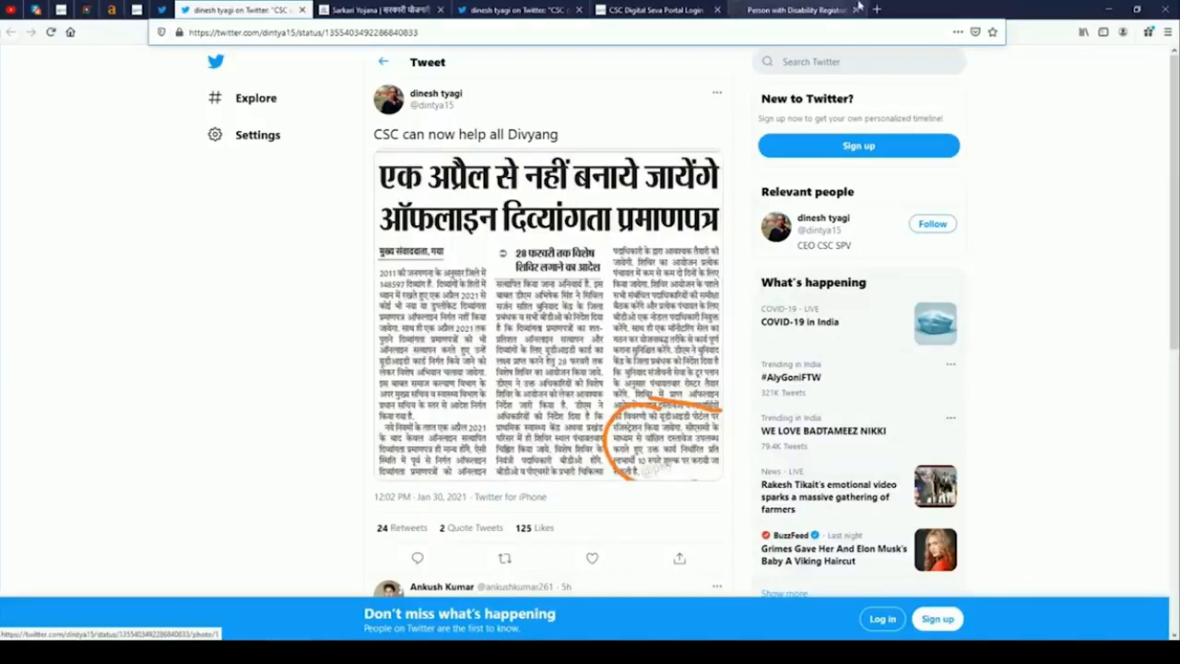
# Scroll through the blank registration form's personal and address sections and back to the top.
pyautogui.click(798, 10)
pyautogui.scroll(-2, 450, 540)
pyautogui.scroll(-2, 450, 539)
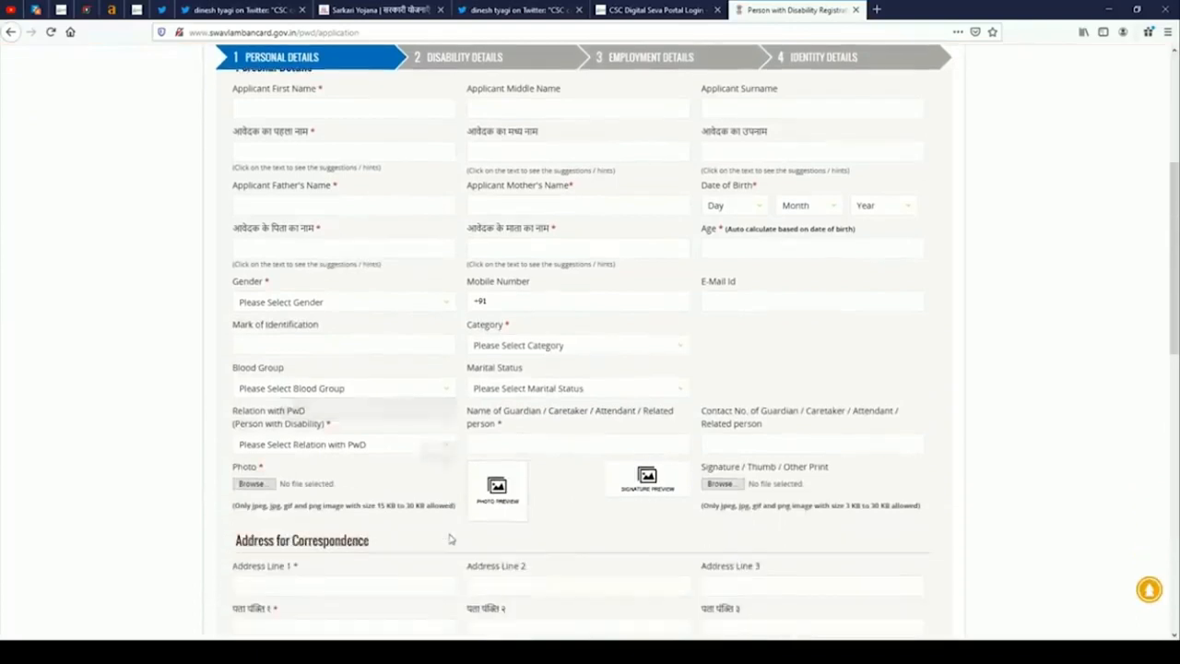
pyautogui.scroll(-5, 450, 536)
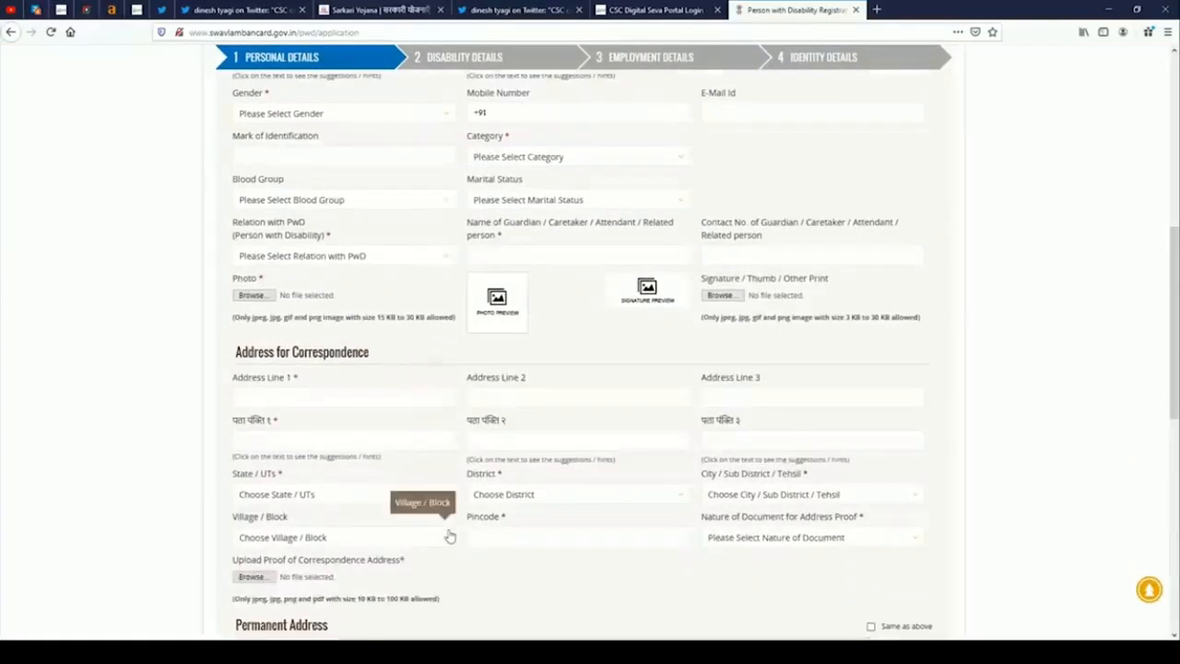
pyautogui.scroll(-2, 449, 535)
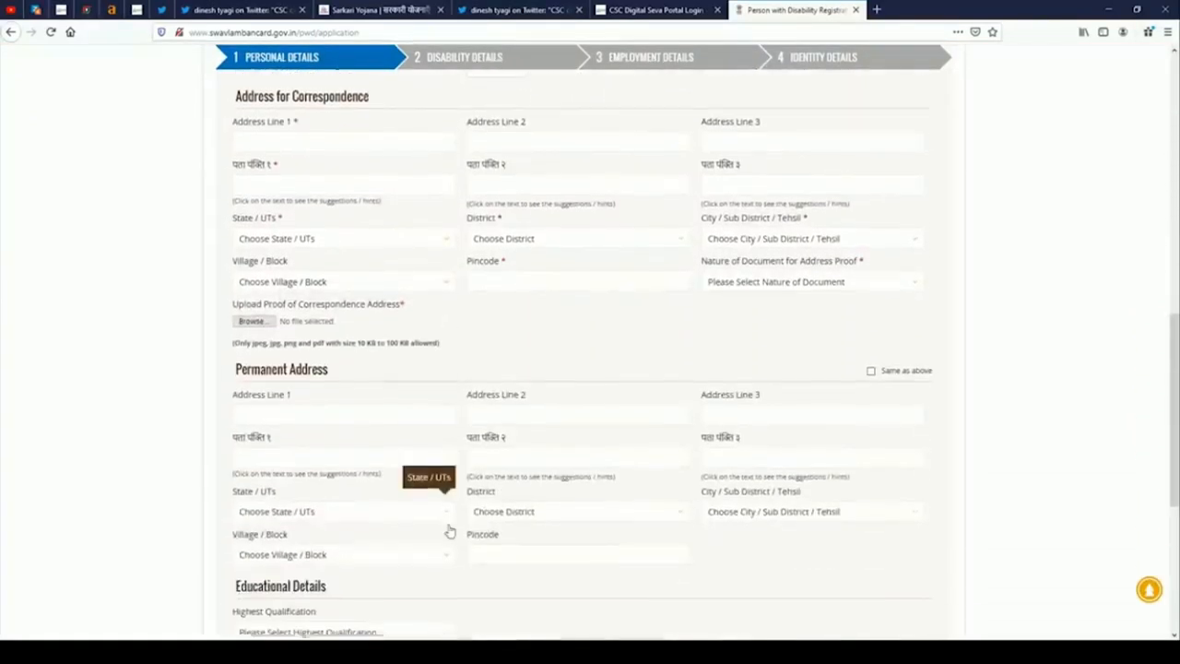
pyautogui.scroll(-3, 450, 531)
pyautogui.scroll(3, 449, 529)
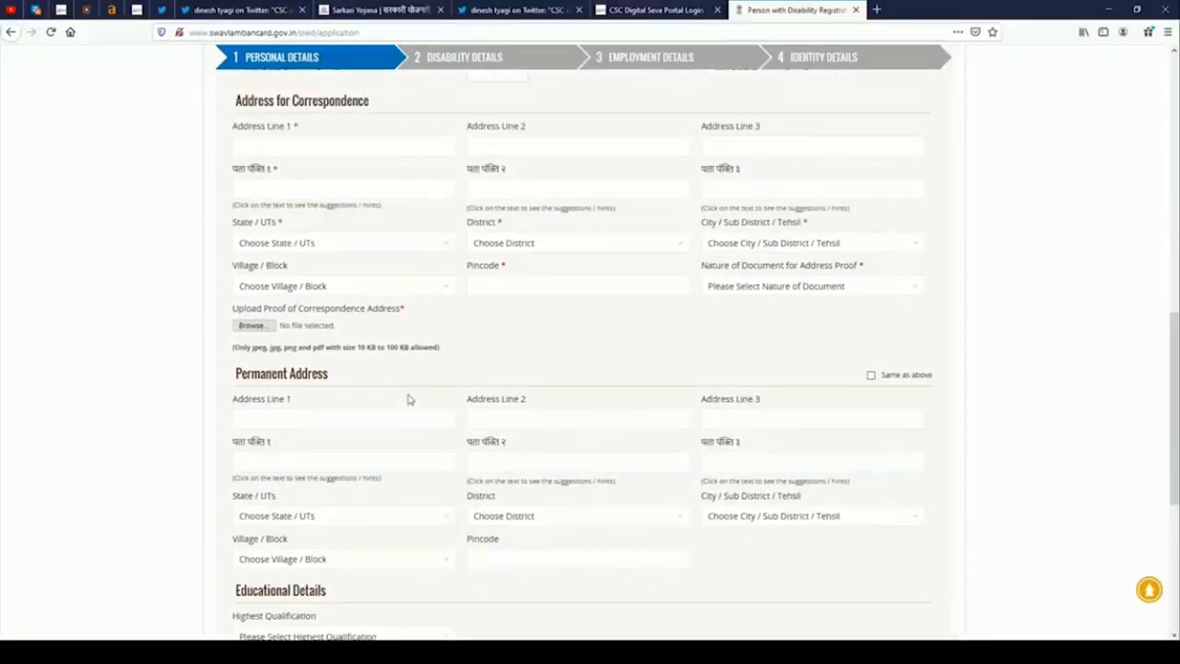
pyautogui.scroll(1, 409, 400)
pyautogui.scroll(2, 349, 403)
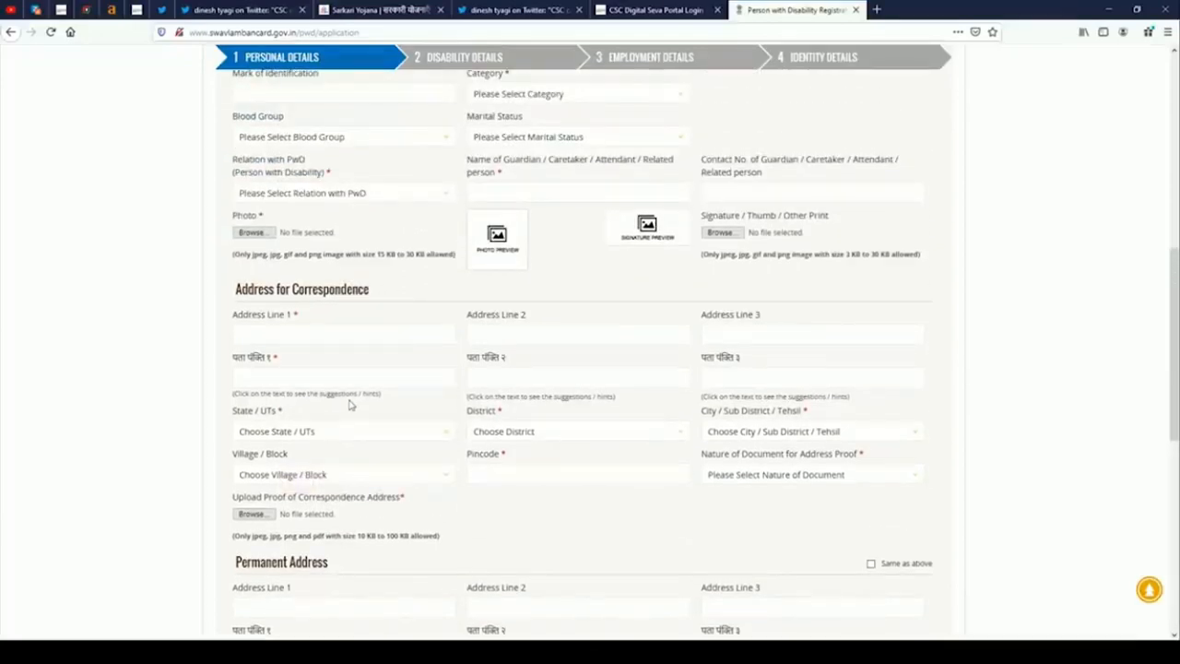
pyautogui.scroll(1, 379, 377)
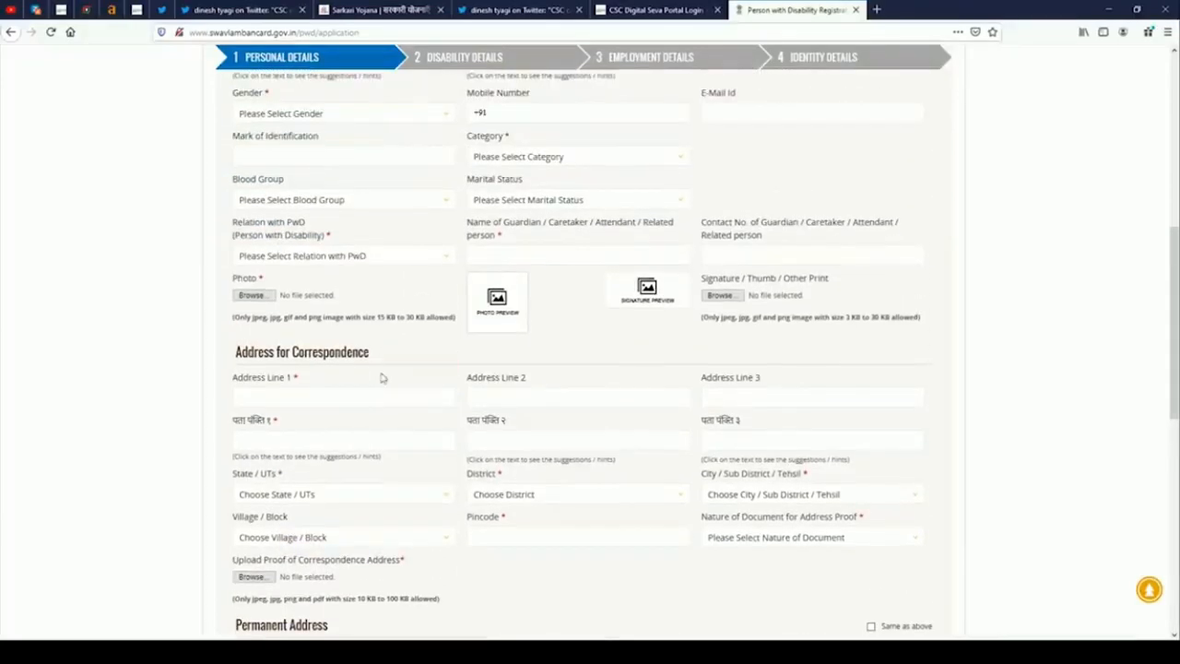
pyautogui.scroll(2, 414, 486)
pyautogui.scroll(4, 414, 486)
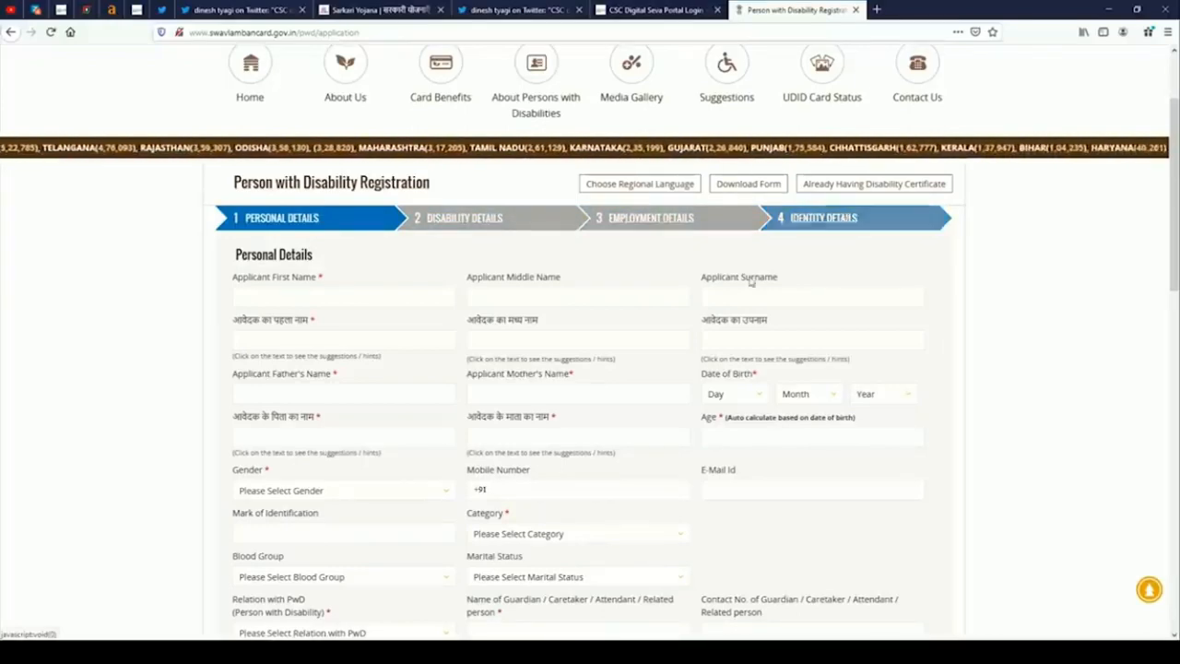
pyautogui.scroll(-5, 443, 397)
pyautogui.scroll(-5, 446, 415)
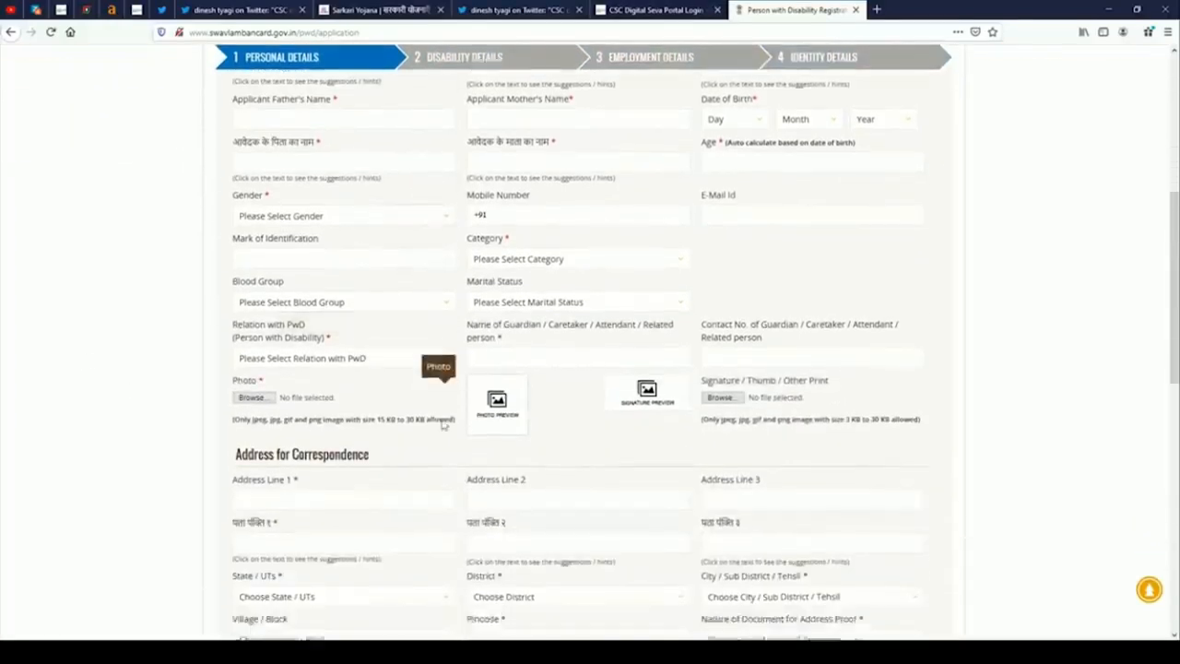
pyautogui.scroll(-3, 443, 426)
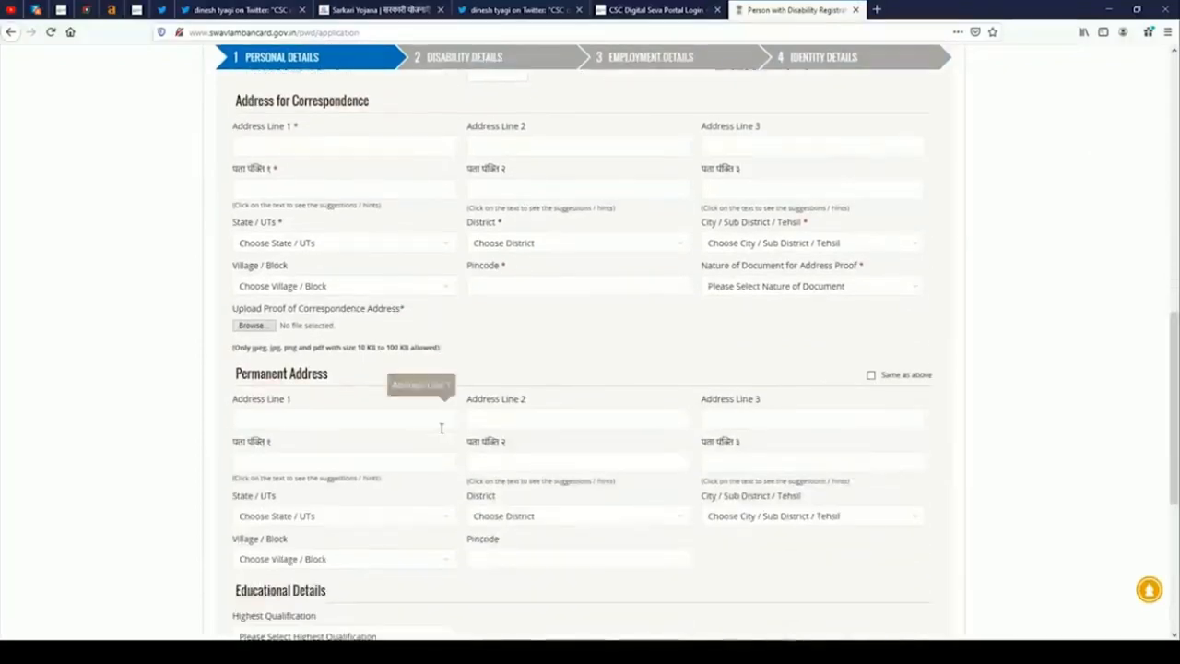
pyautogui.scroll(4, 434, 406)
pyautogui.scroll(13, 388, 369)
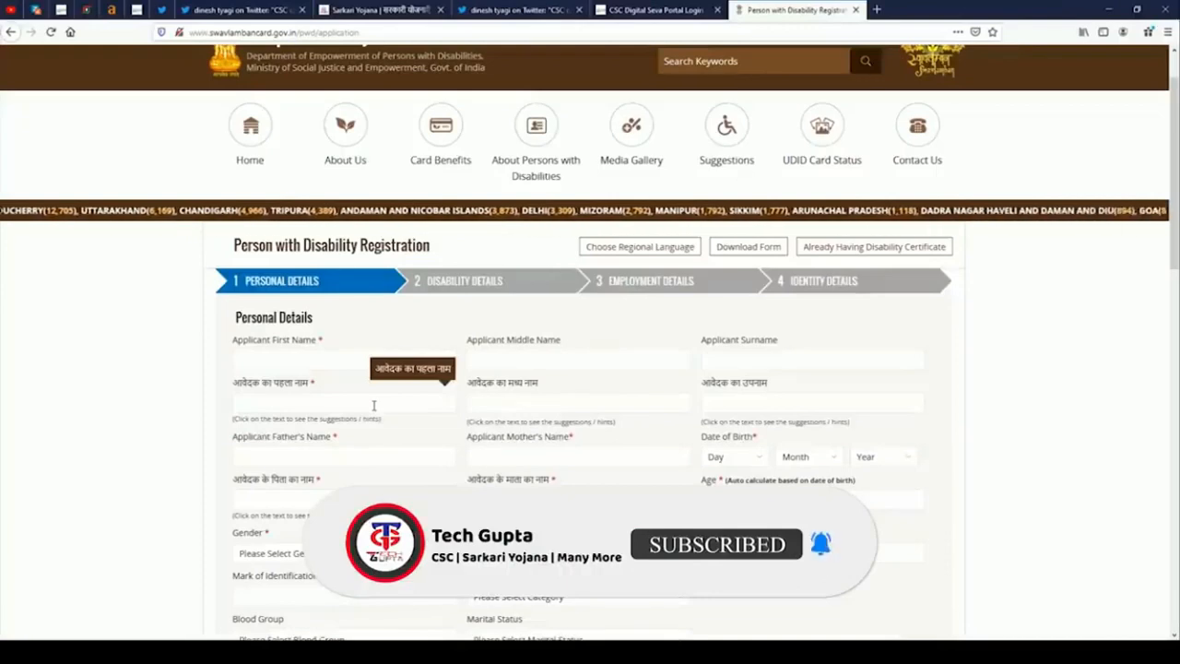
pyautogui.scroll(-1, 376, 384)
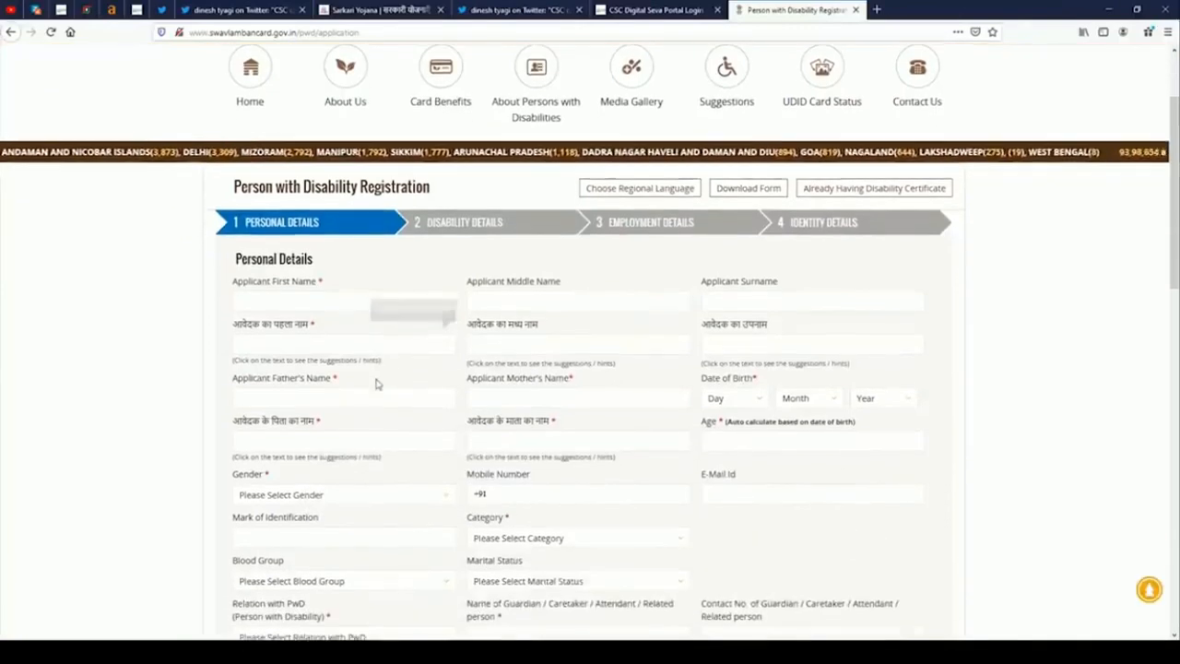
# Enter the applicant's first name and surname, plus their Hindi versions.
pyautogui.click(292, 302)
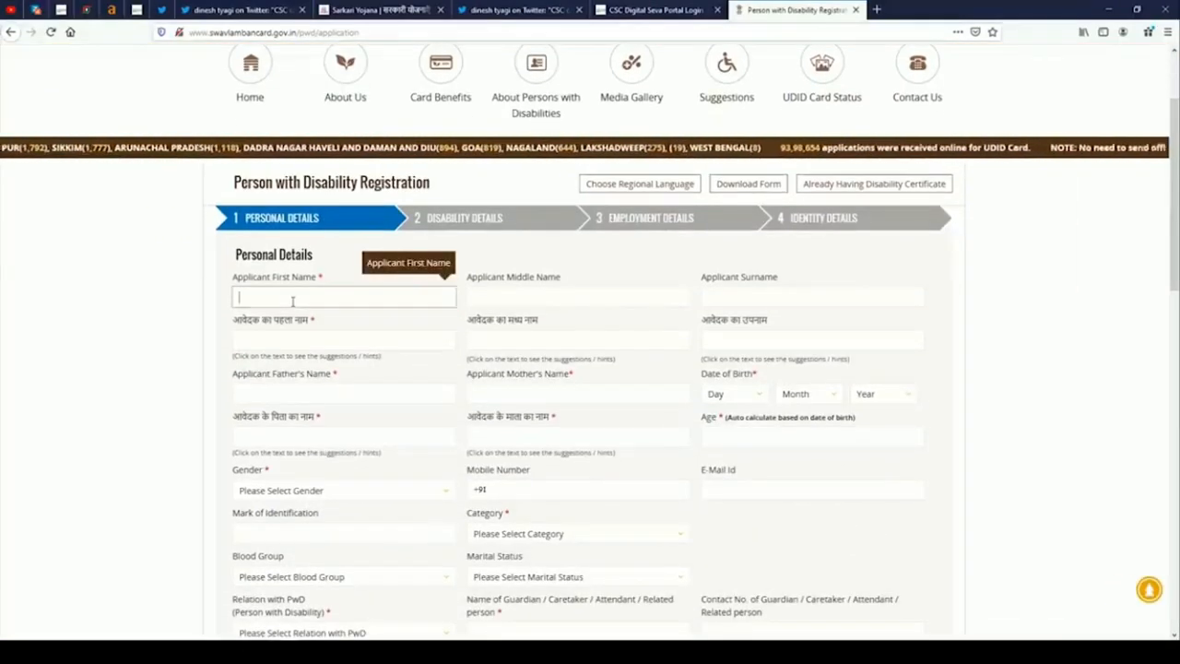
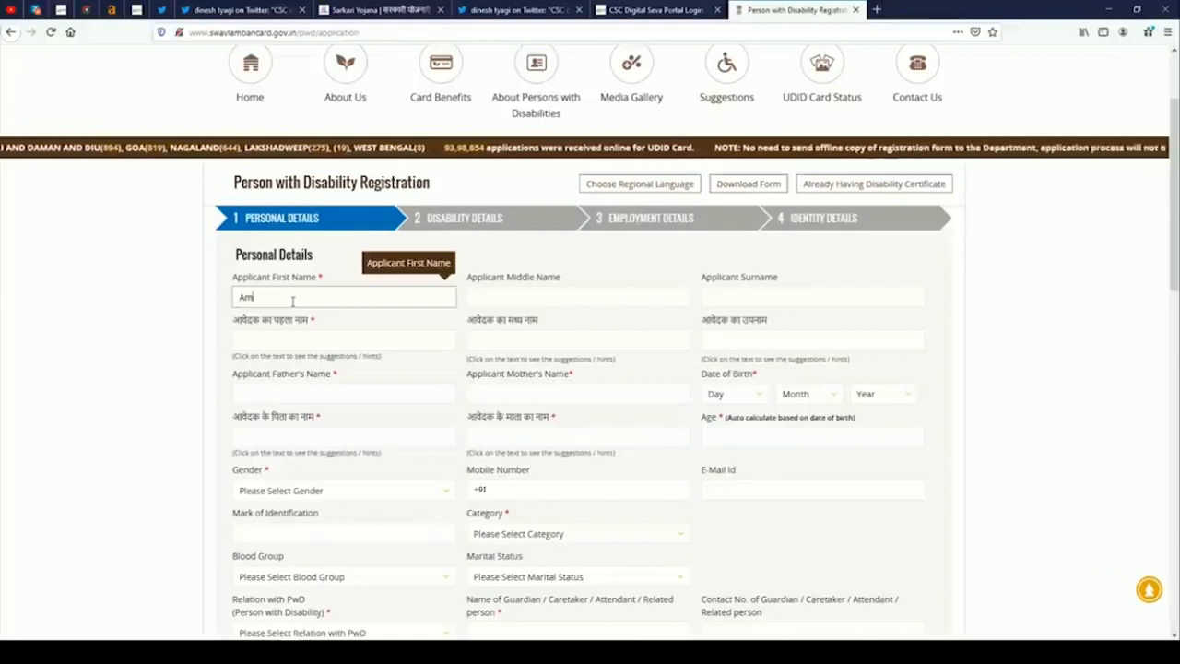
pyautogui.click(554, 295)
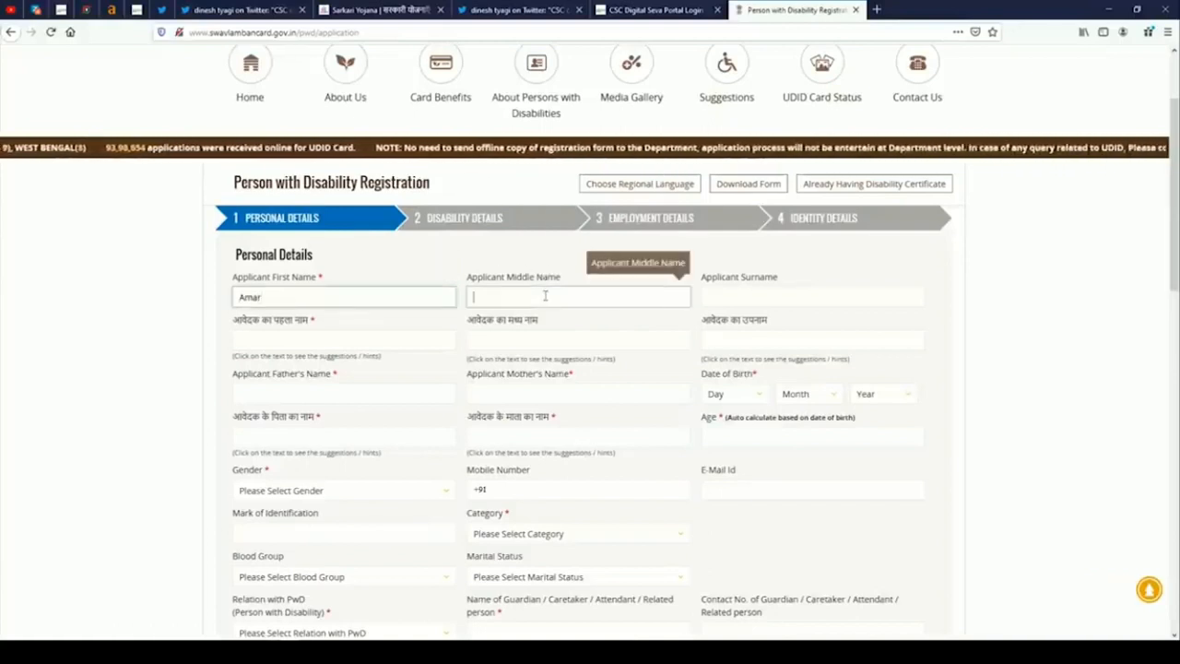
pyautogui.click(735, 296)
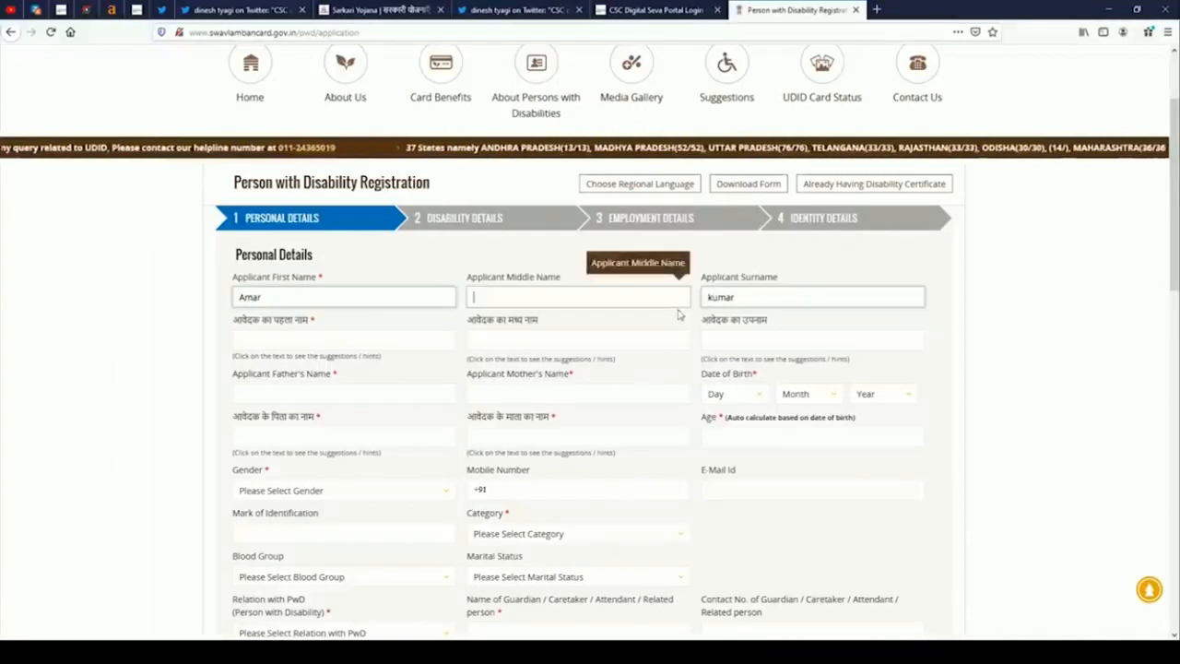
pyautogui.scroll(-2, 636, 267)
pyautogui.click(283, 216)
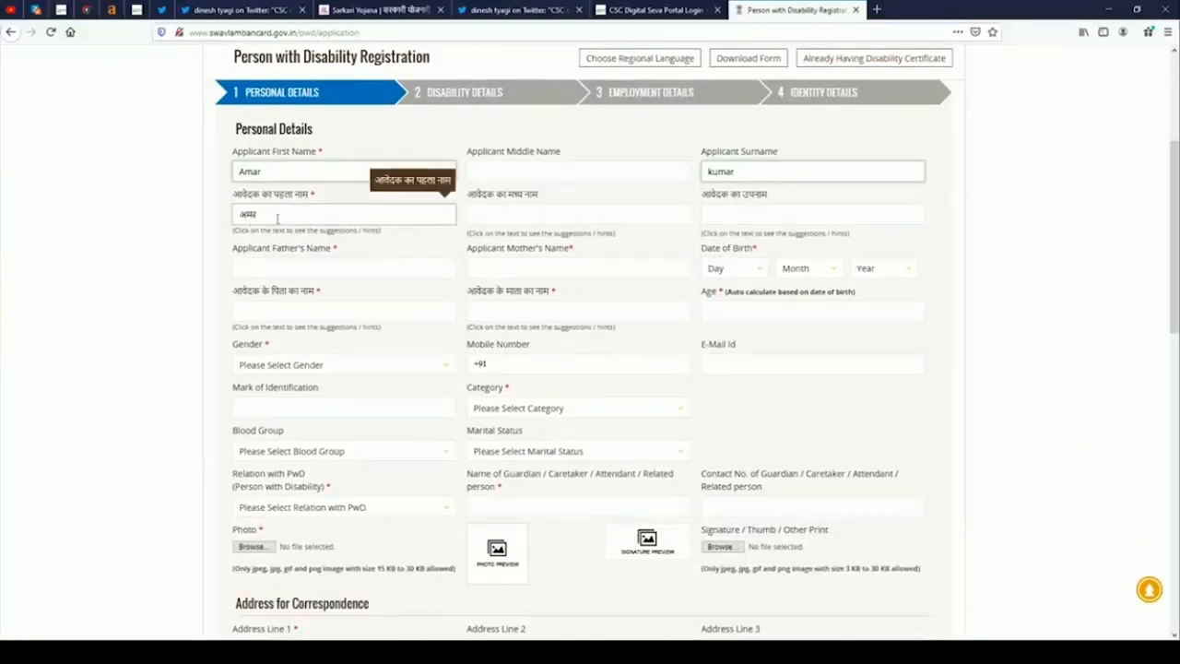
pyautogui.click(790, 220)
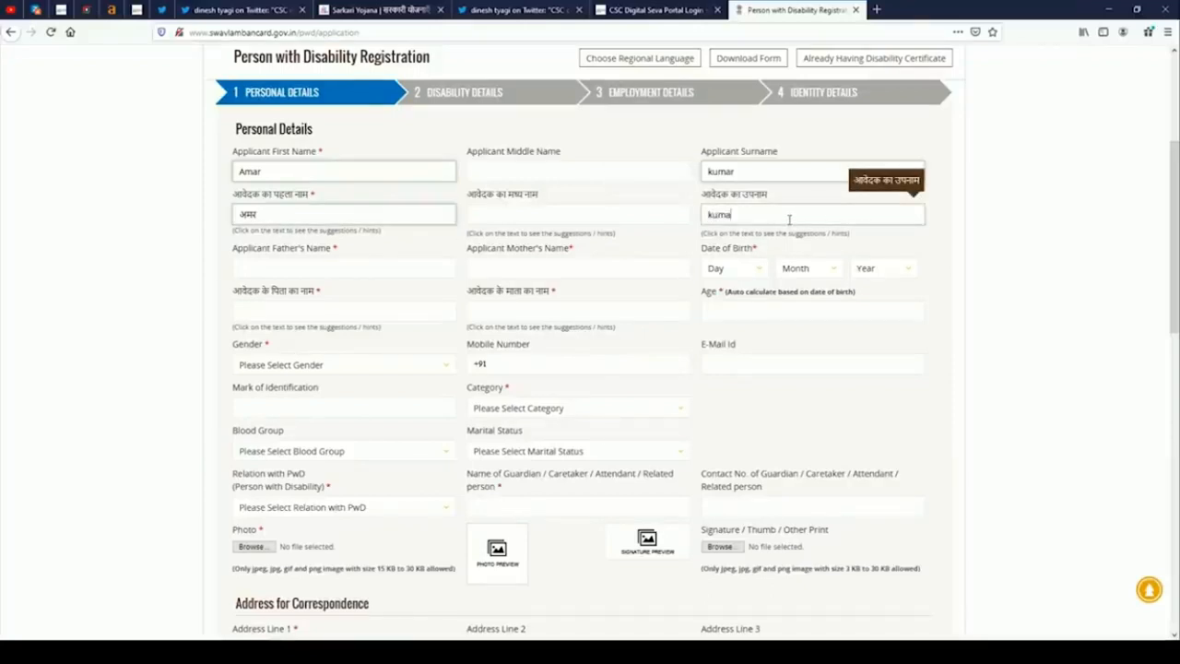
pyautogui.press('Tab')
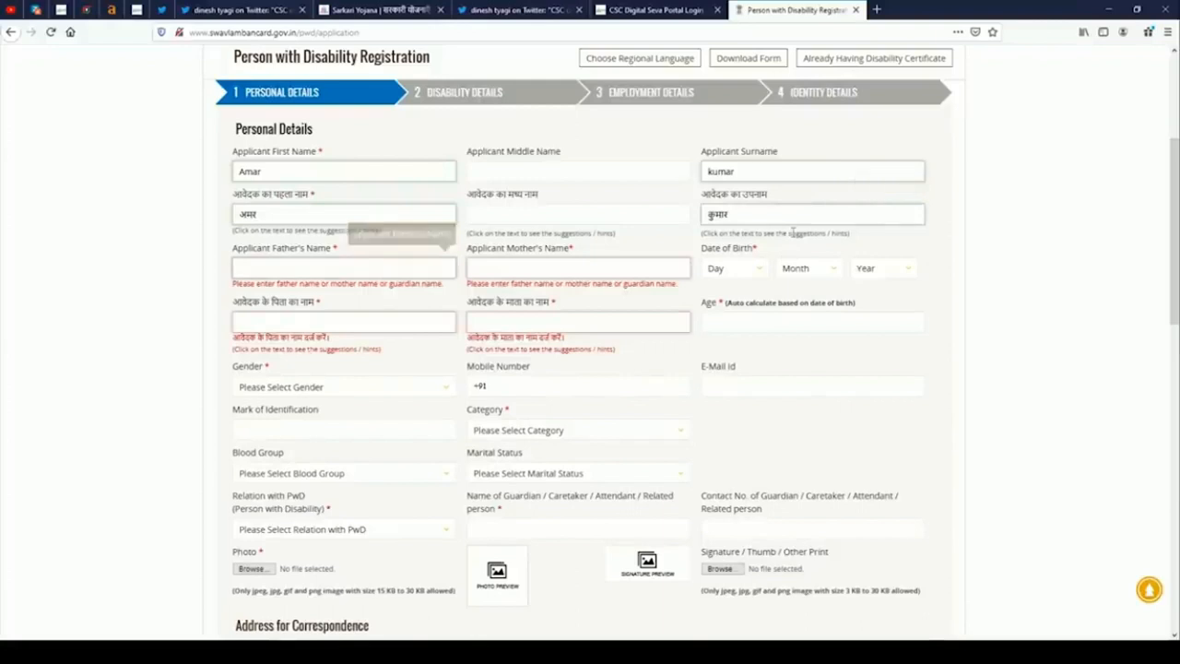
# Go through the father's and mother's name fields and their Hindi versions, leaving them blank.
pyautogui.click(314, 271)
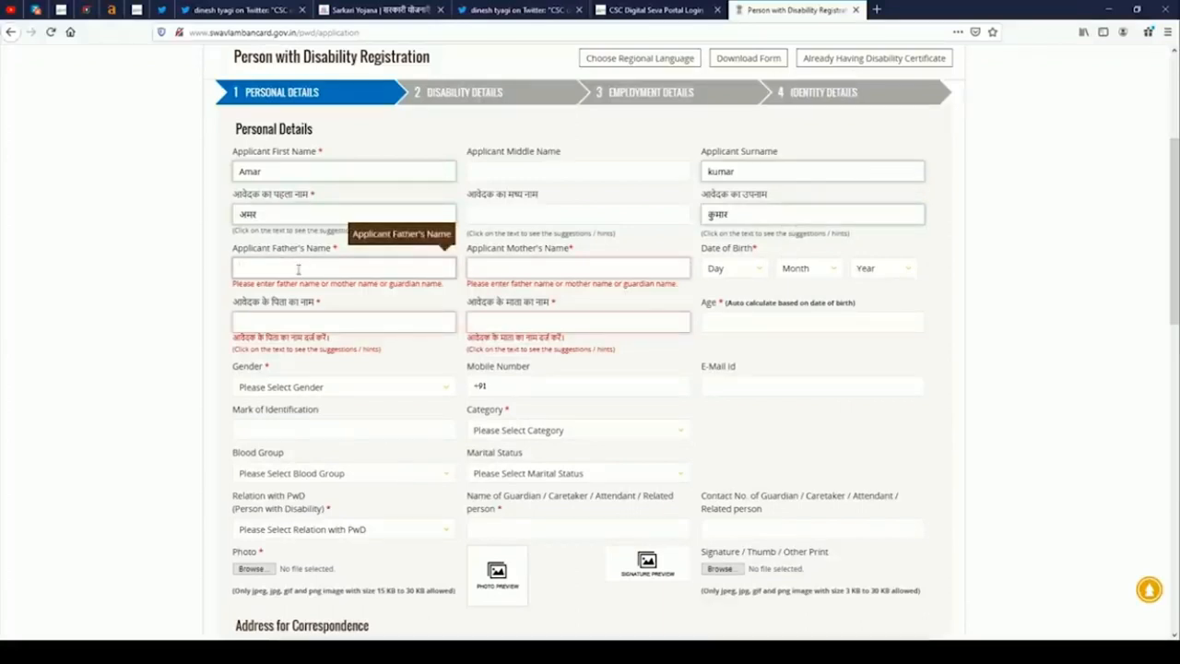
pyautogui.click(506, 271)
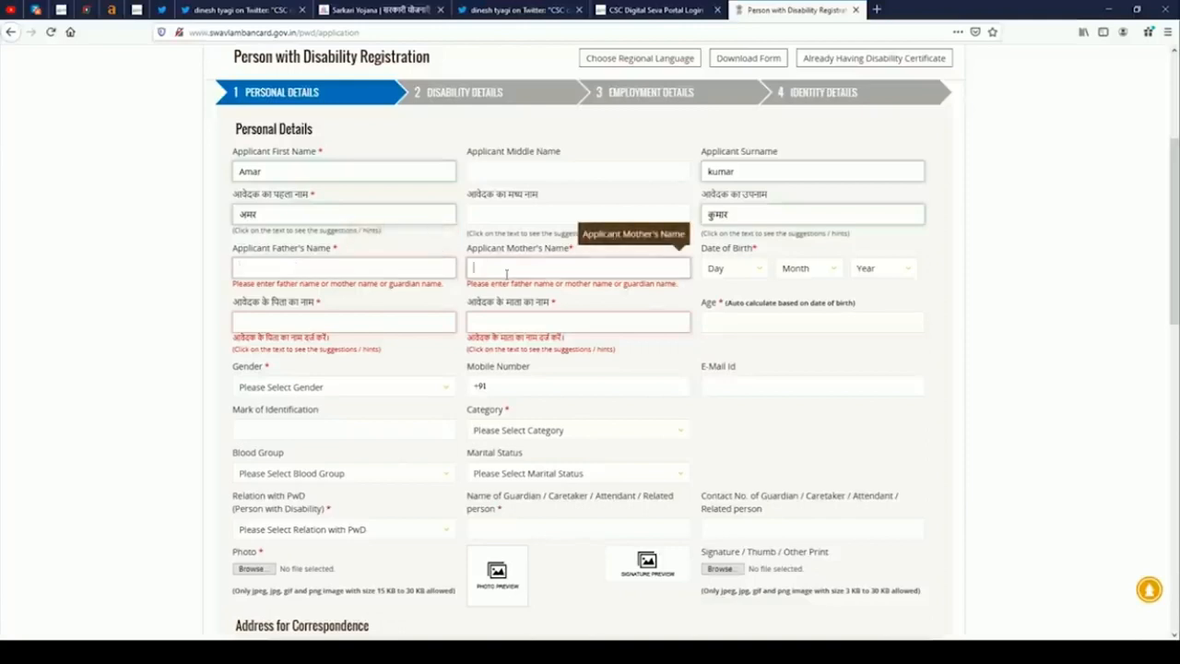
pyautogui.press('Tab')
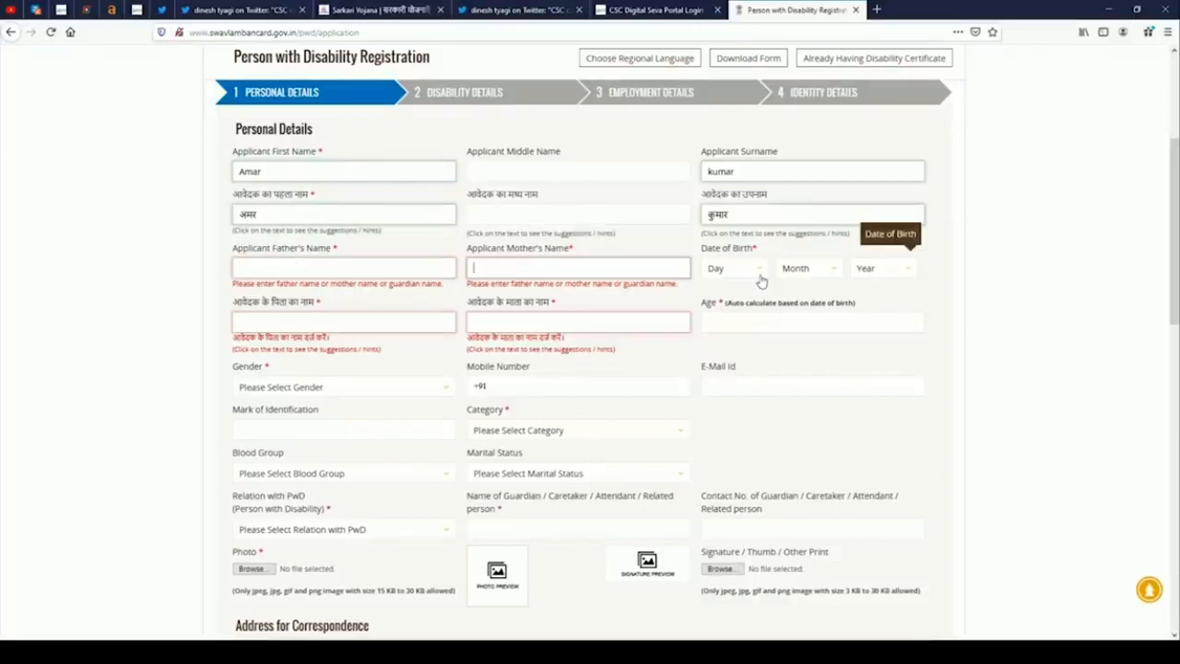
pyautogui.click(342, 327)
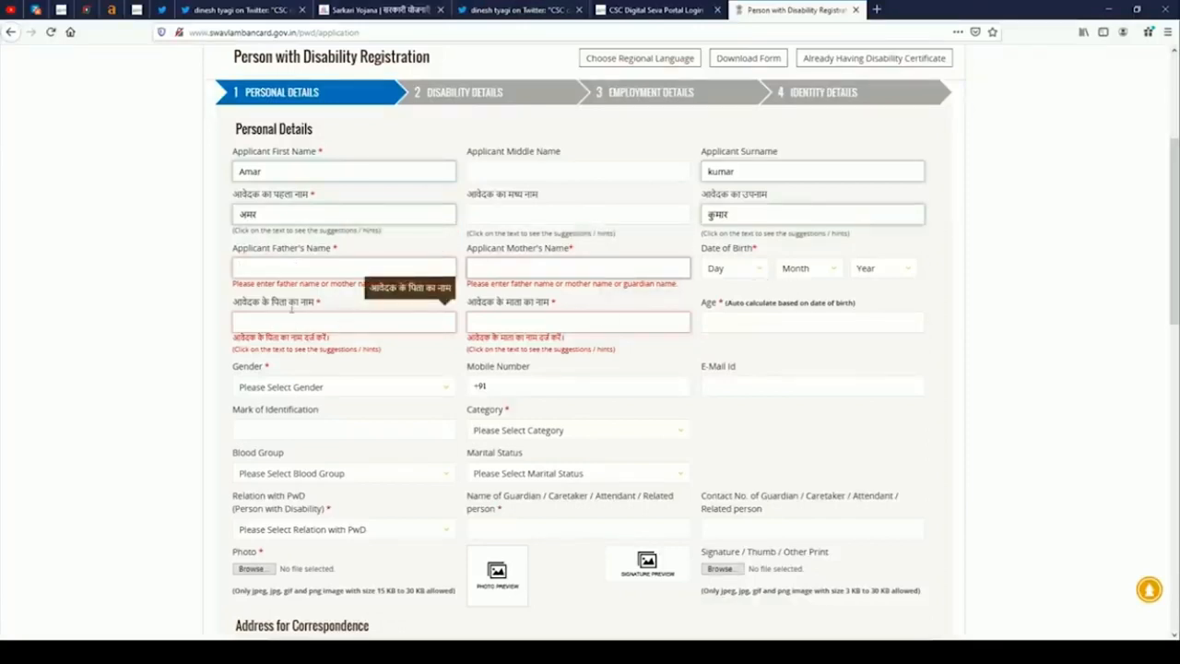
pyautogui.click(517, 319)
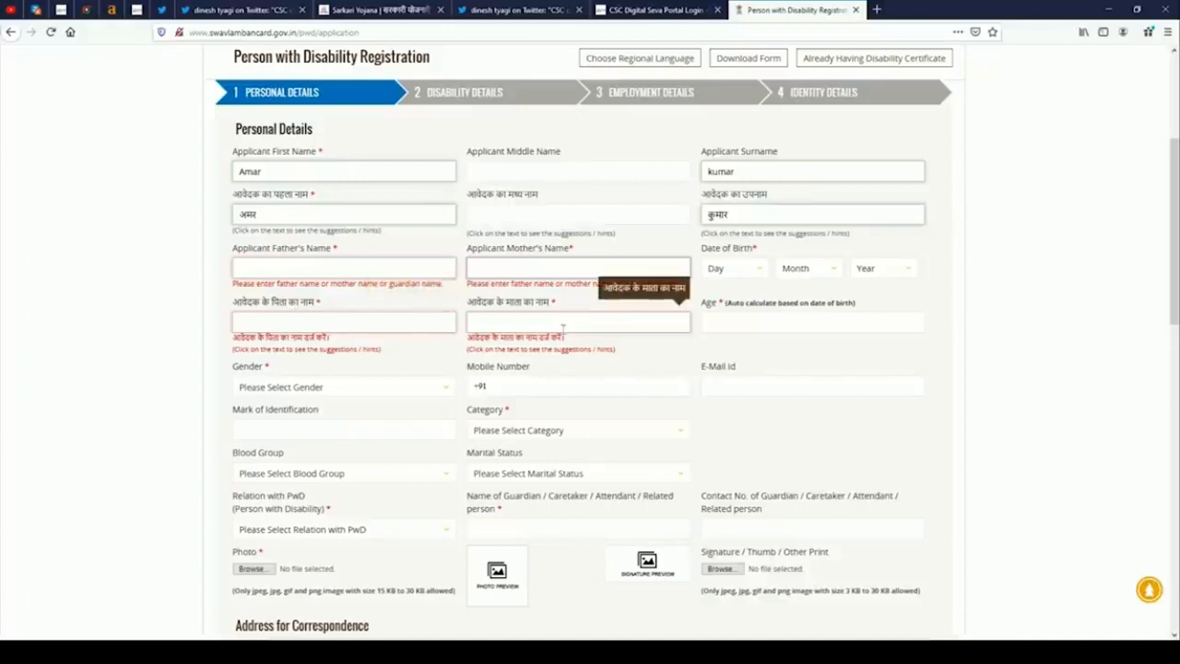
pyautogui.click(764, 325)
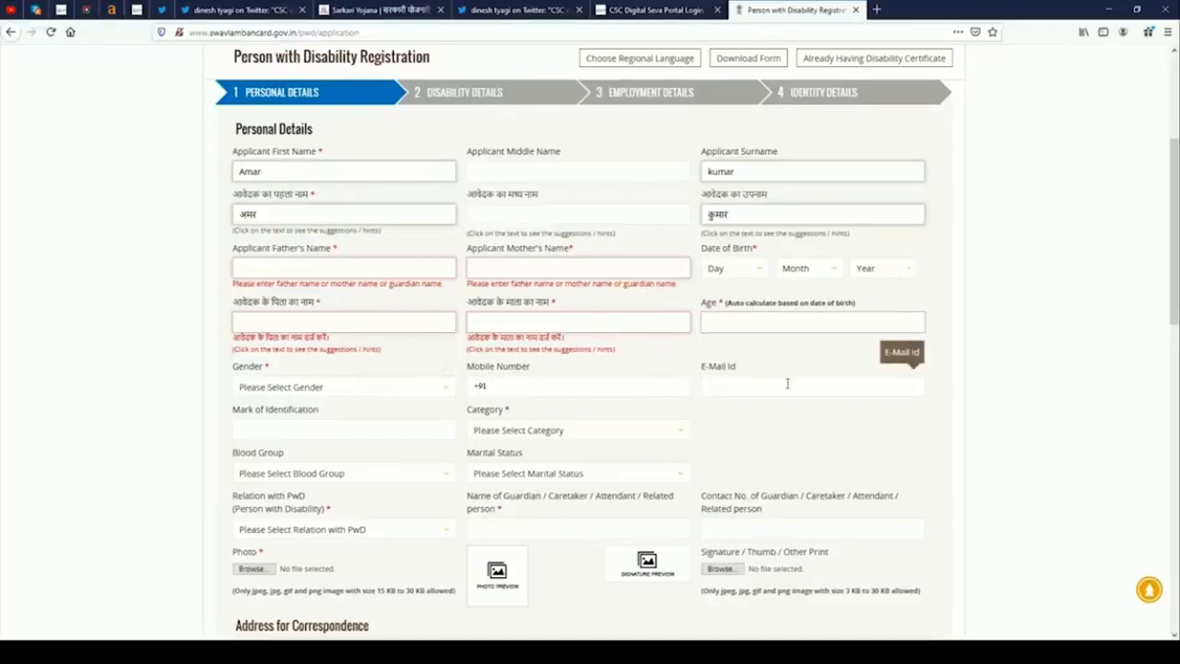
pyautogui.scroll(-3, 360, 440)
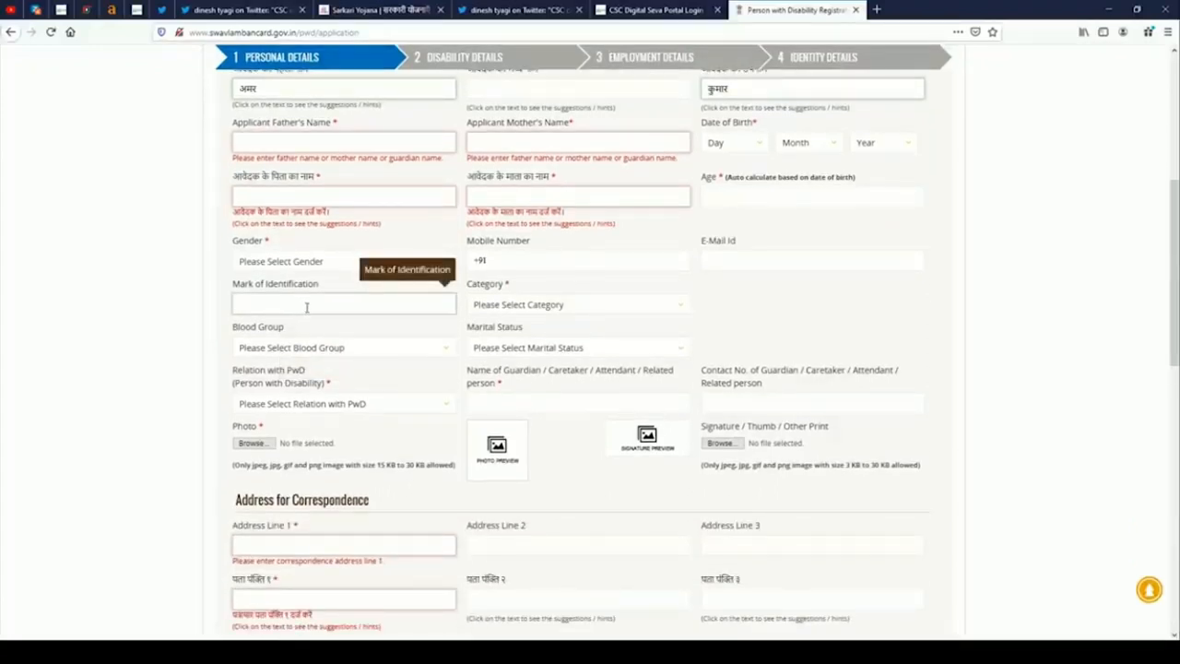
# Set category to General, blood group to A+ and marital status to Unmarried.
pyautogui.click(529, 312)
pyautogui.click(514, 337)
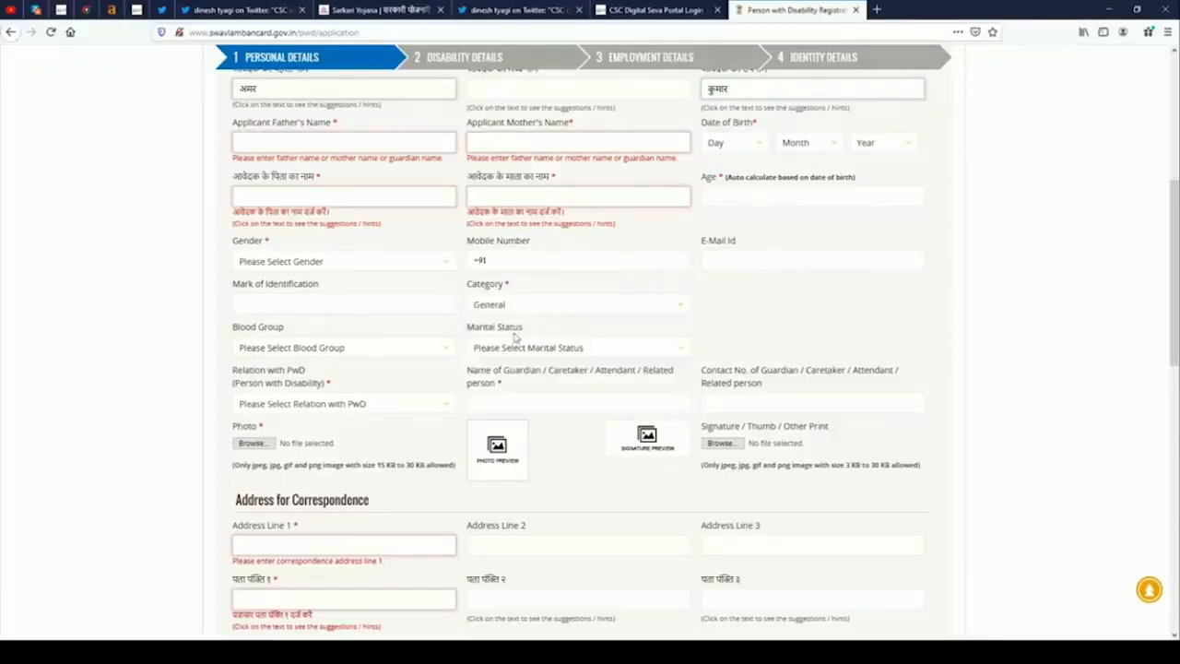
pyautogui.click(298, 357)
pyautogui.click(269, 412)
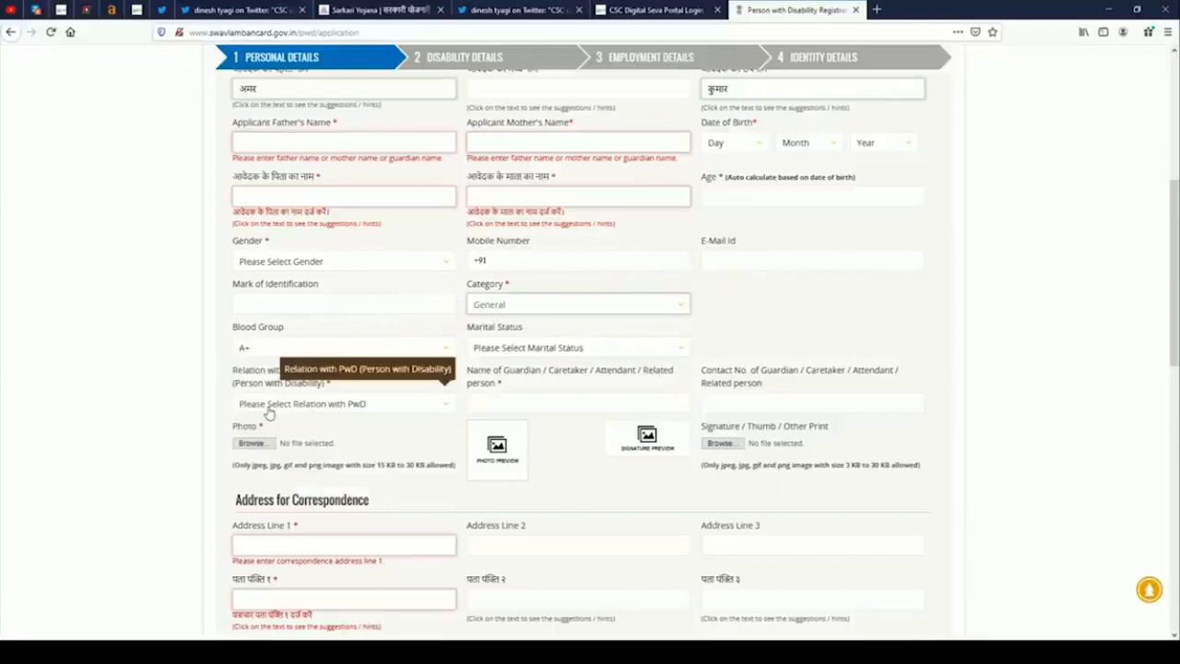
pyautogui.click(501, 348)
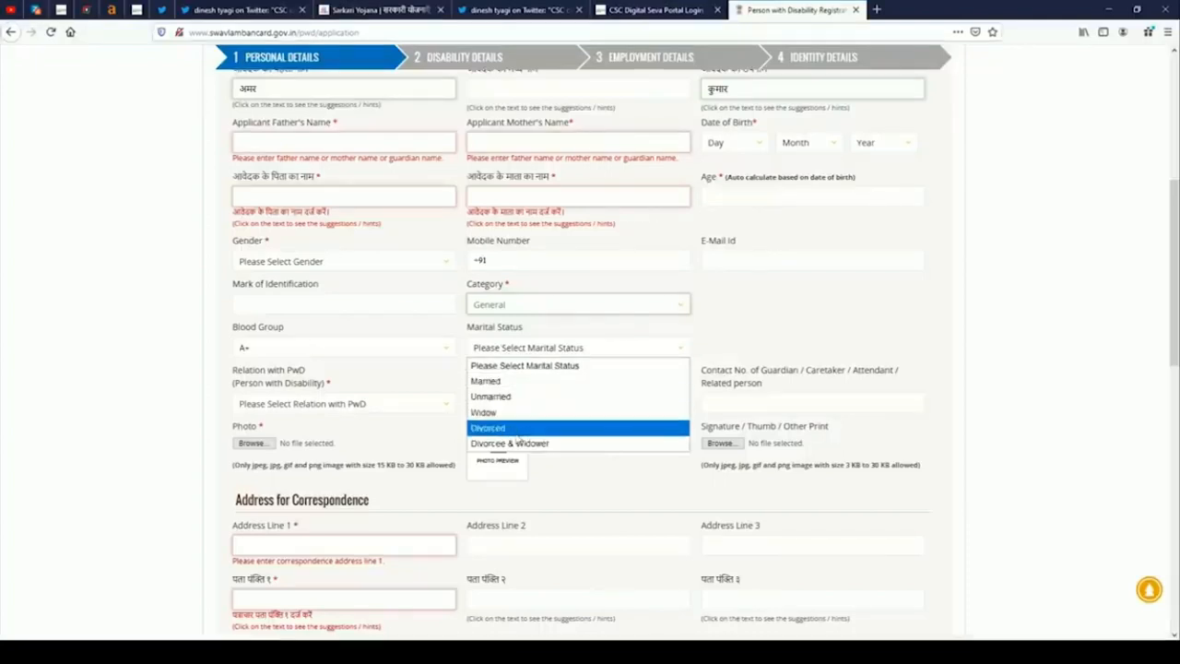
pyautogui.click(505, 396)
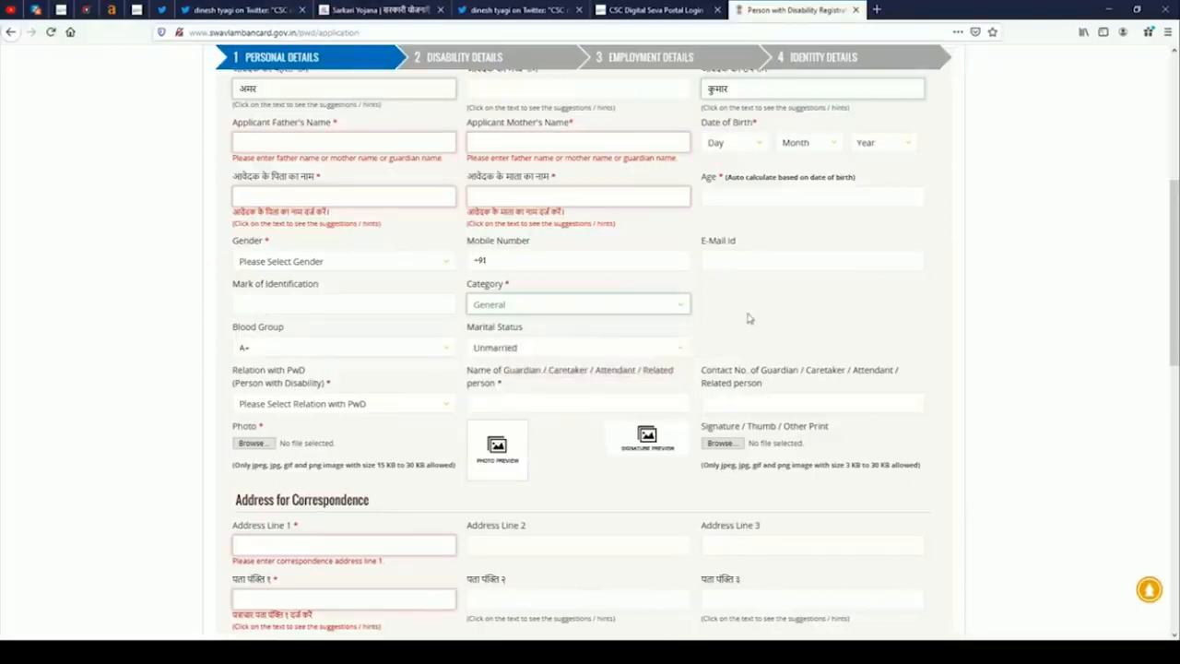
# Open and close the Relation with PwD list, then visit the guardian name and contact fields.
pyautogui.click(344, 409)
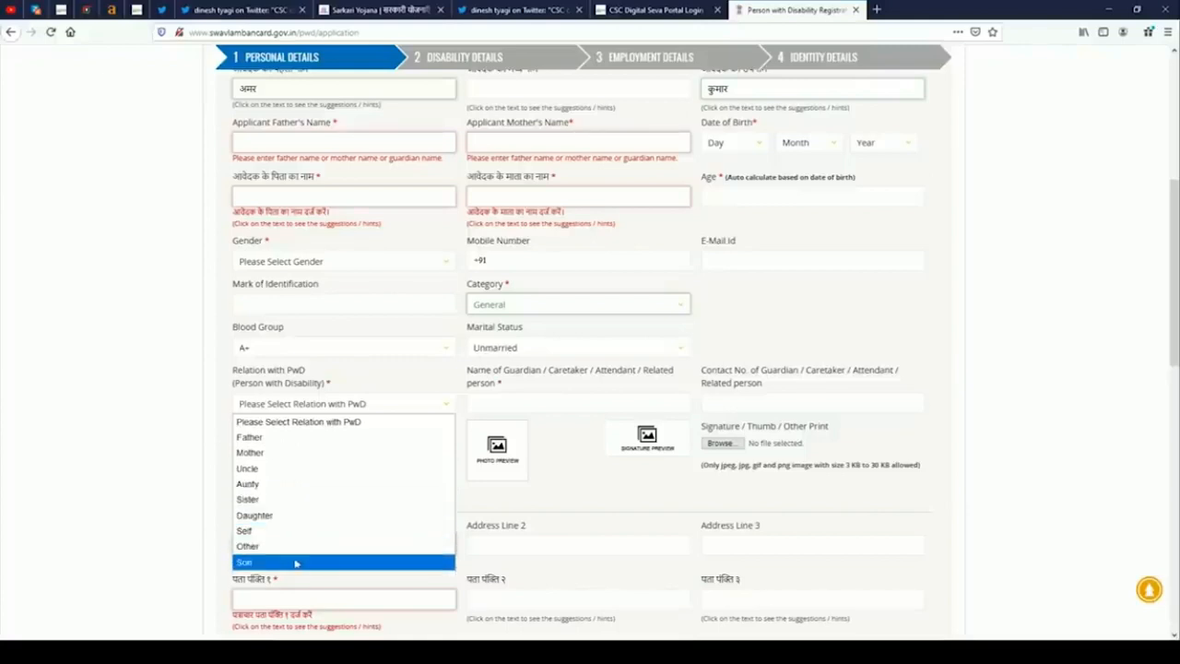
pyautogui.click(422, 370)
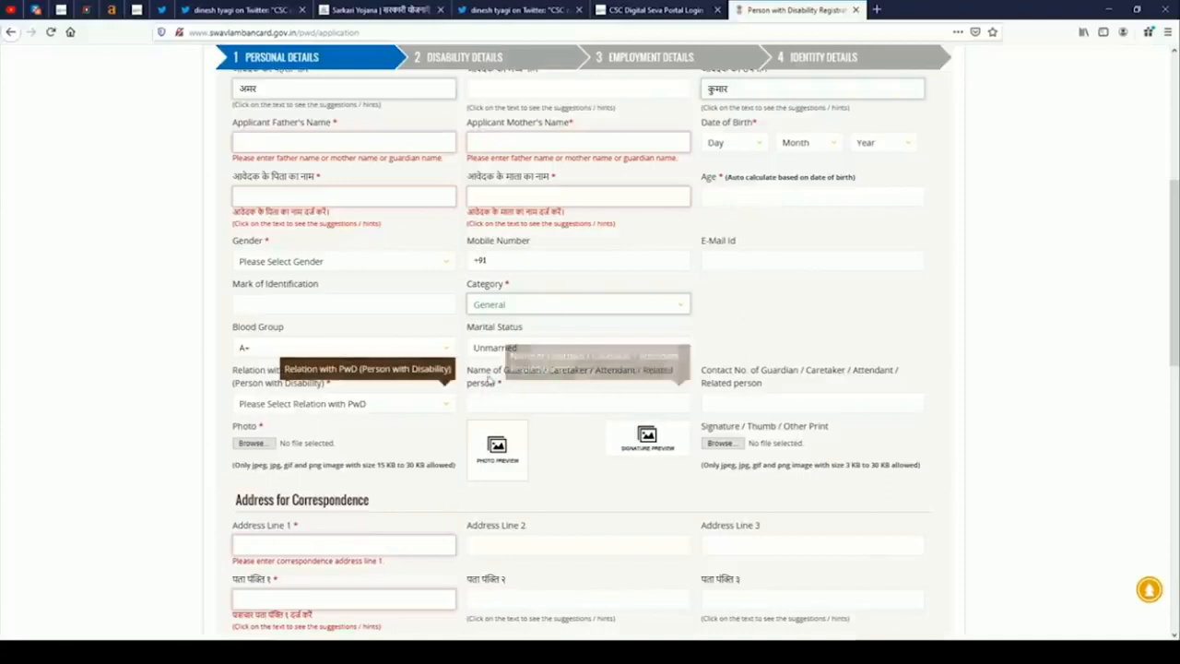
pyautogui.click(495, 412)
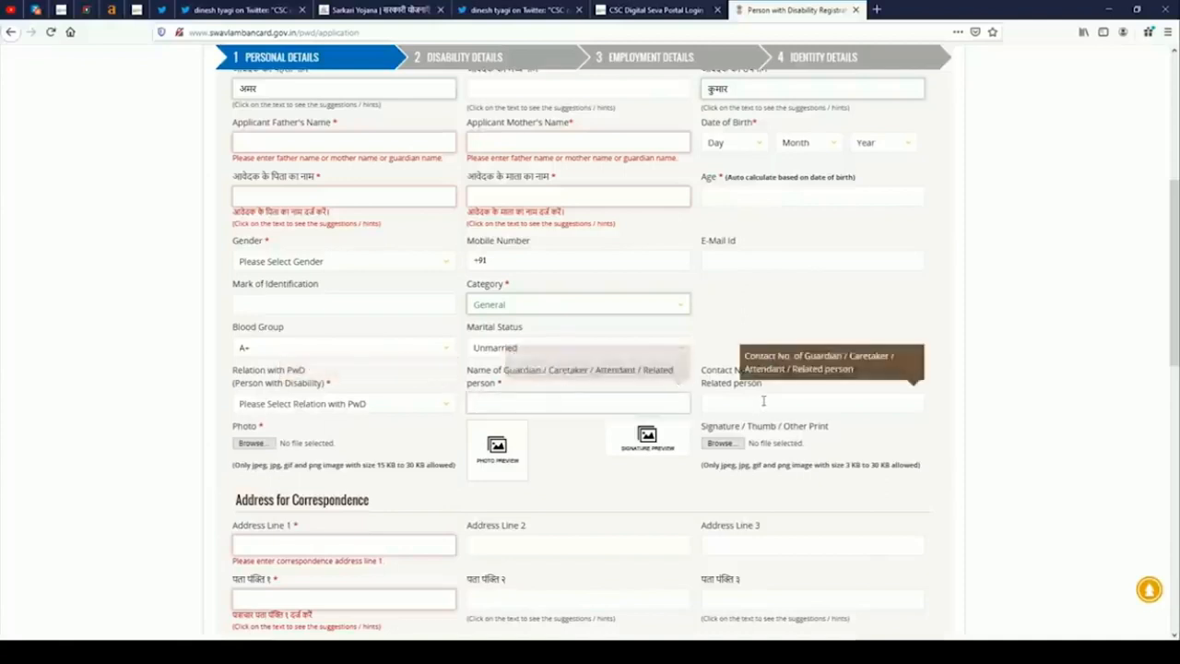
pyautogui.click(731, 398)
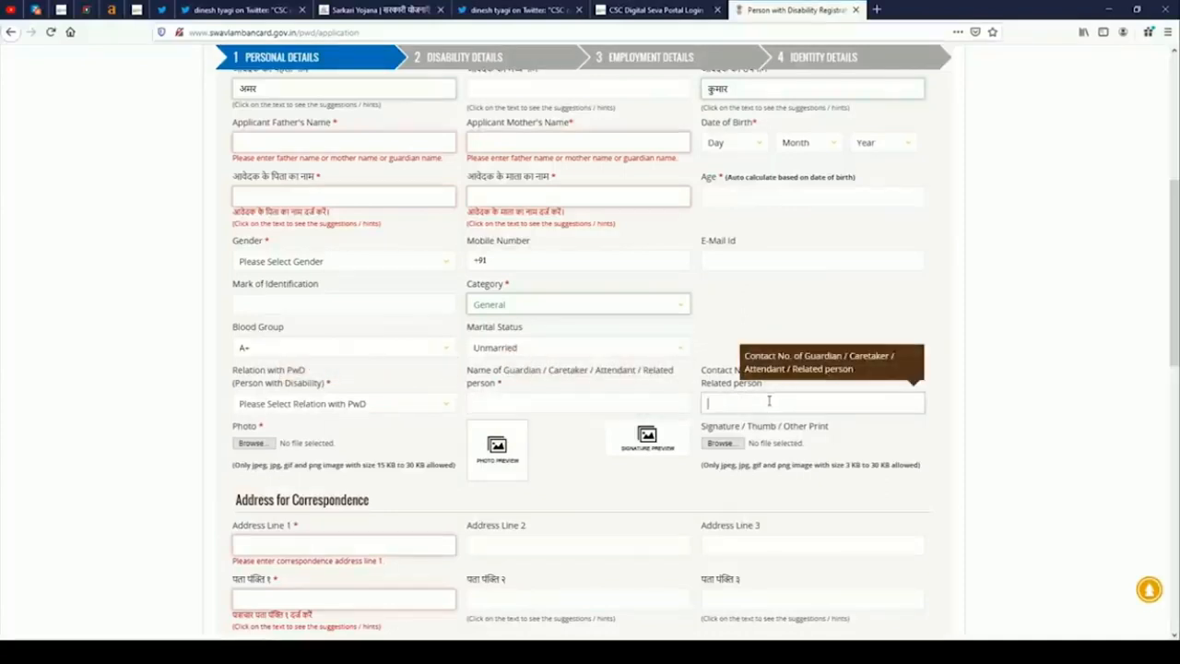
pyautogui.scroll(-1, 731, 399)
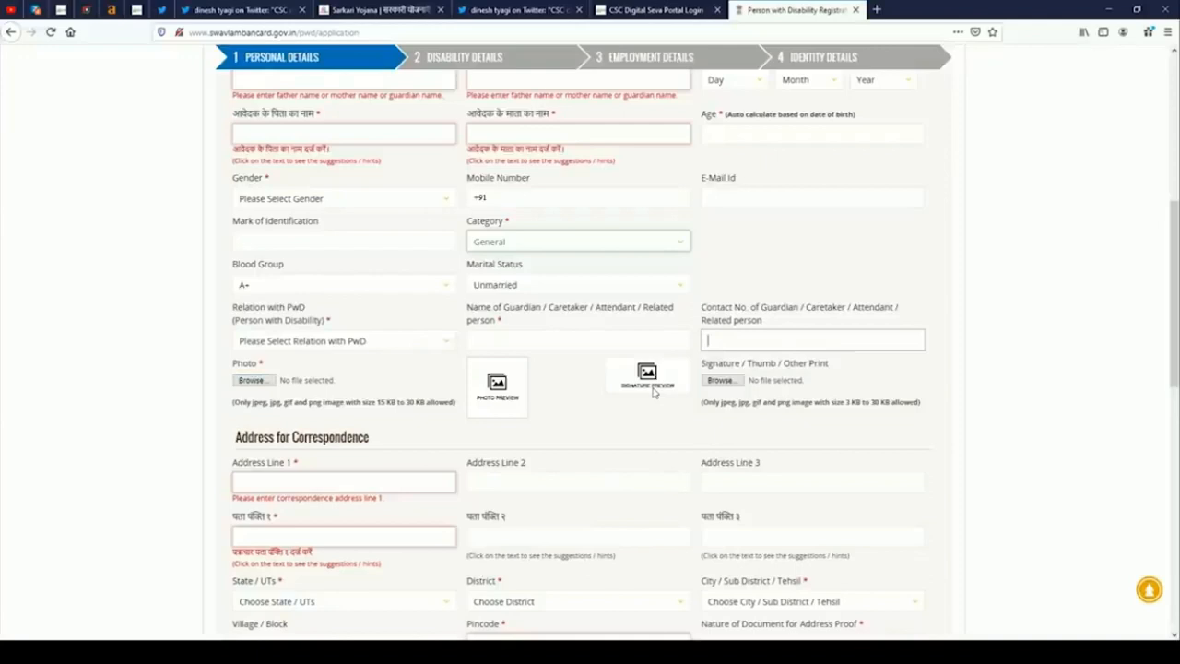
# Highlight the Address for Correspondence heading and keep Aadhaar card as the address proof.
pyautogui.scroll(-3, 645, 392)
pyautogui.scroll(3, 401, 397)
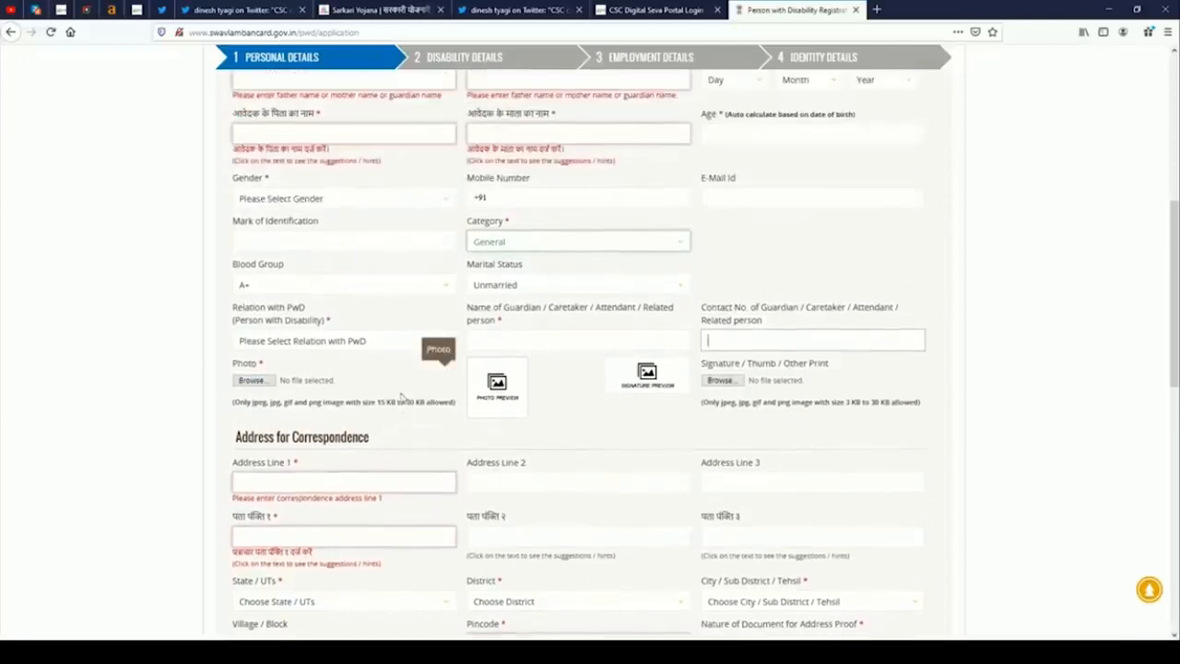
pyautogui.scroll(3, 401, 397)
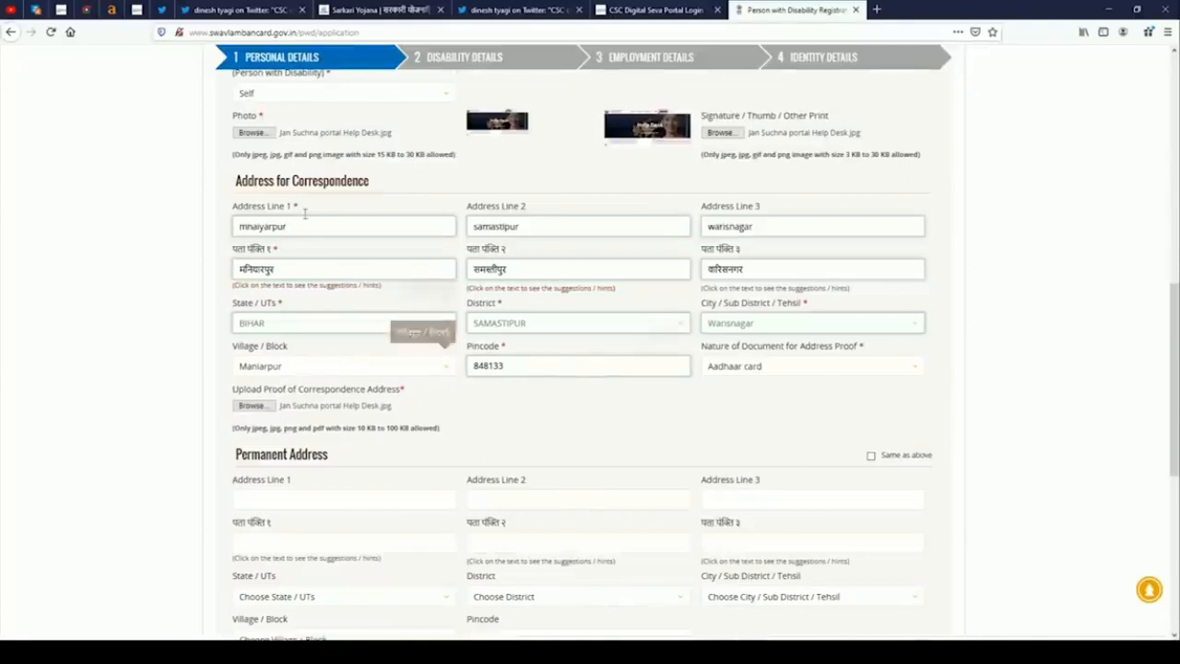
pyautogui.moveTo(264, 187); pyautogui.dragTo(374, 188)
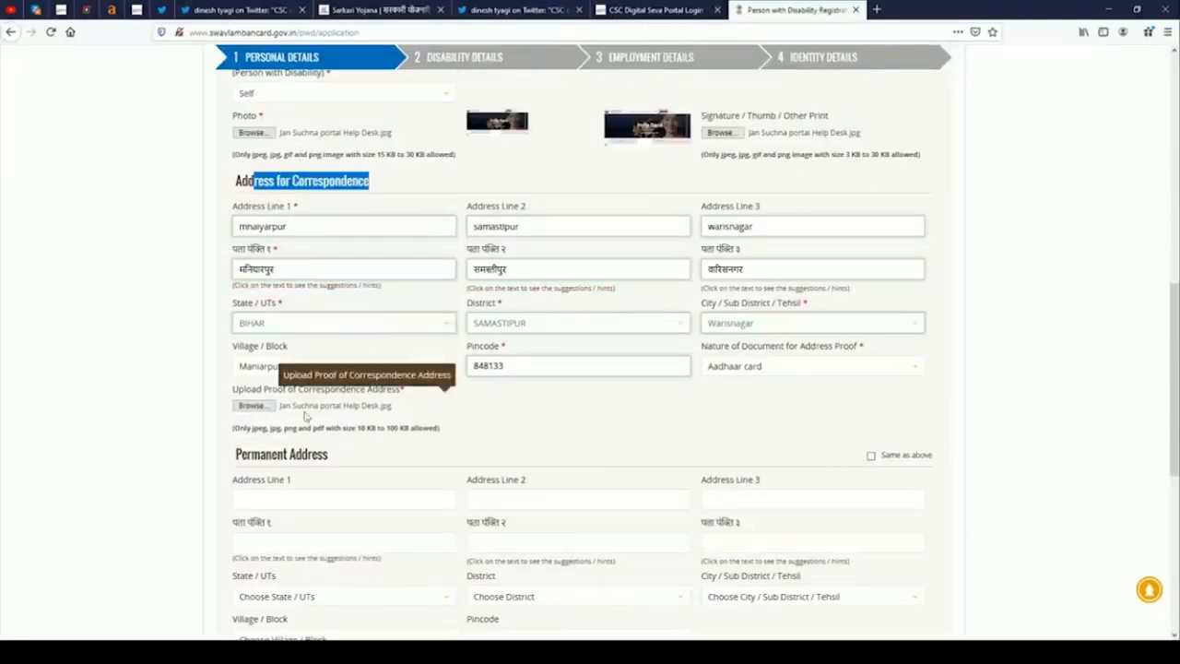
pyautogui.click(788, 379)
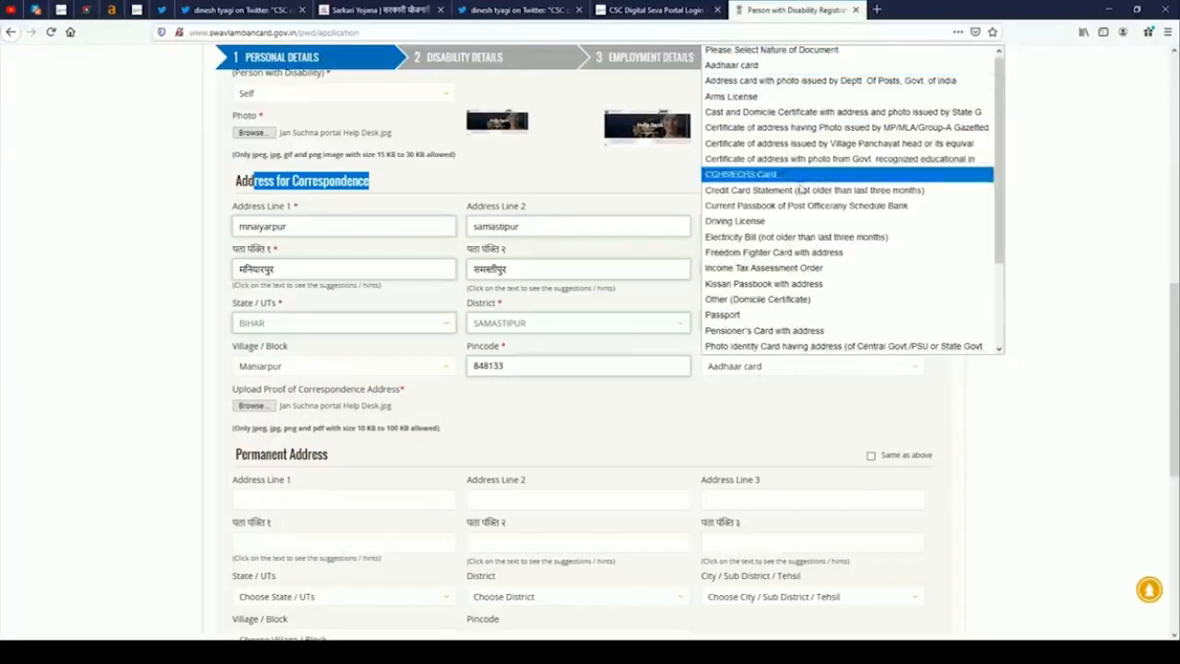
pyautogui.click(738, 64)
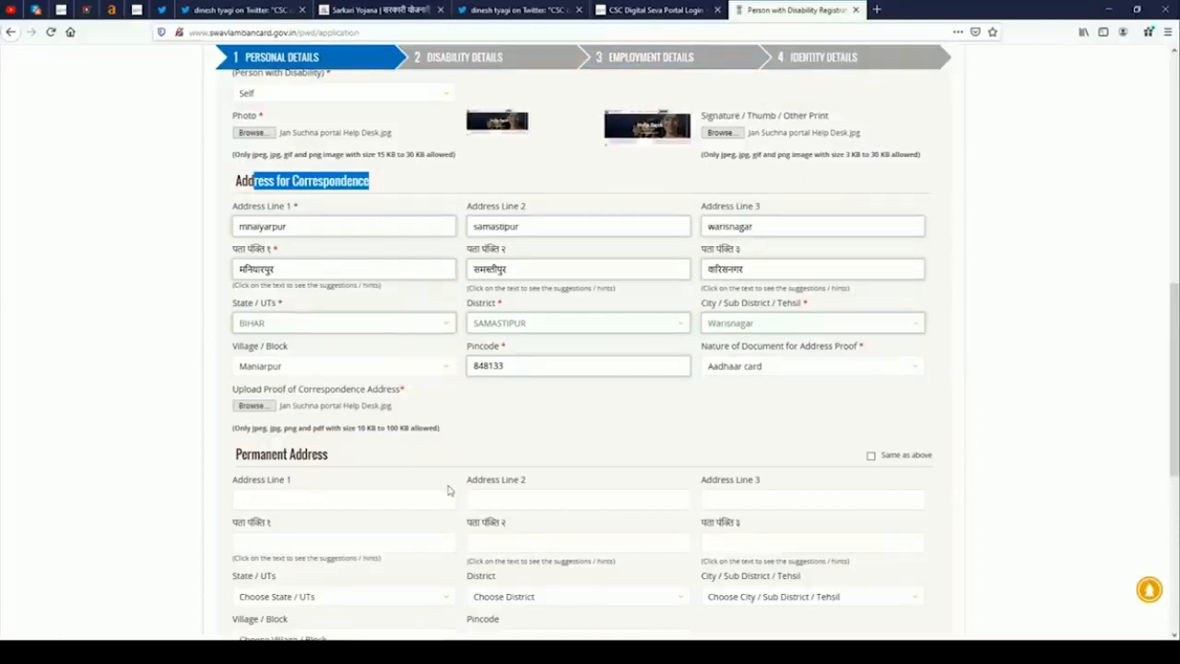
# Review the completed correspondence address section and clear the heading highlight.
pyautogui.scroll(1, 556, 355)
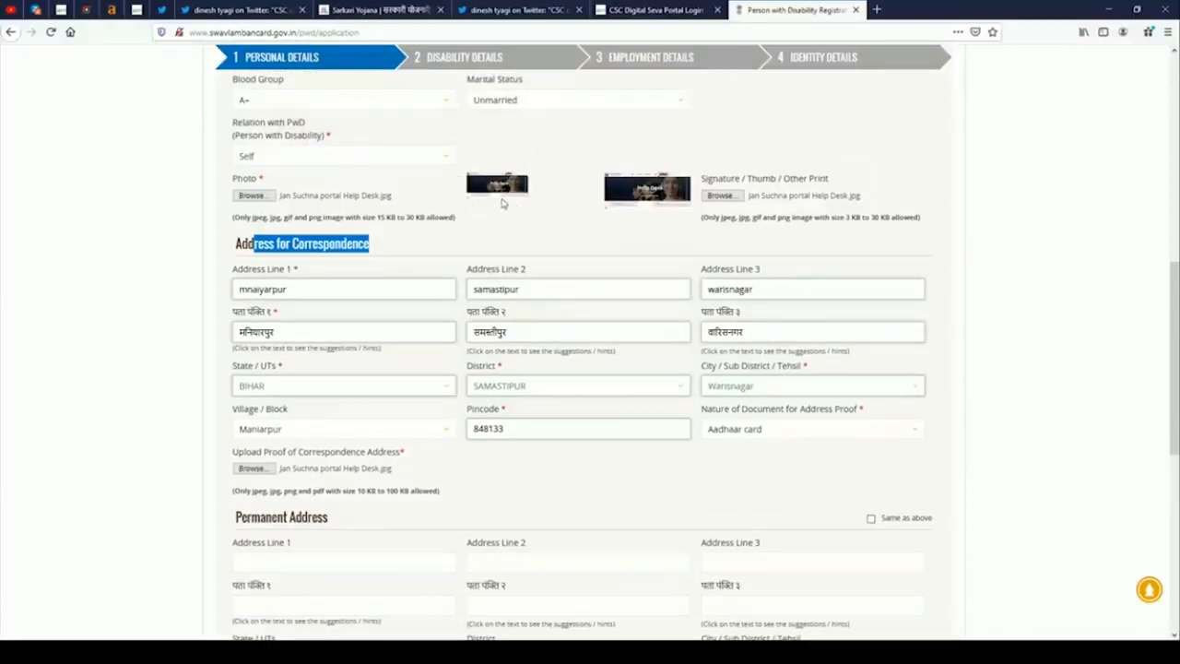
pyautogui.scroll(1, 496, 282)
pyautogui.scroll(-2, 309, 476)
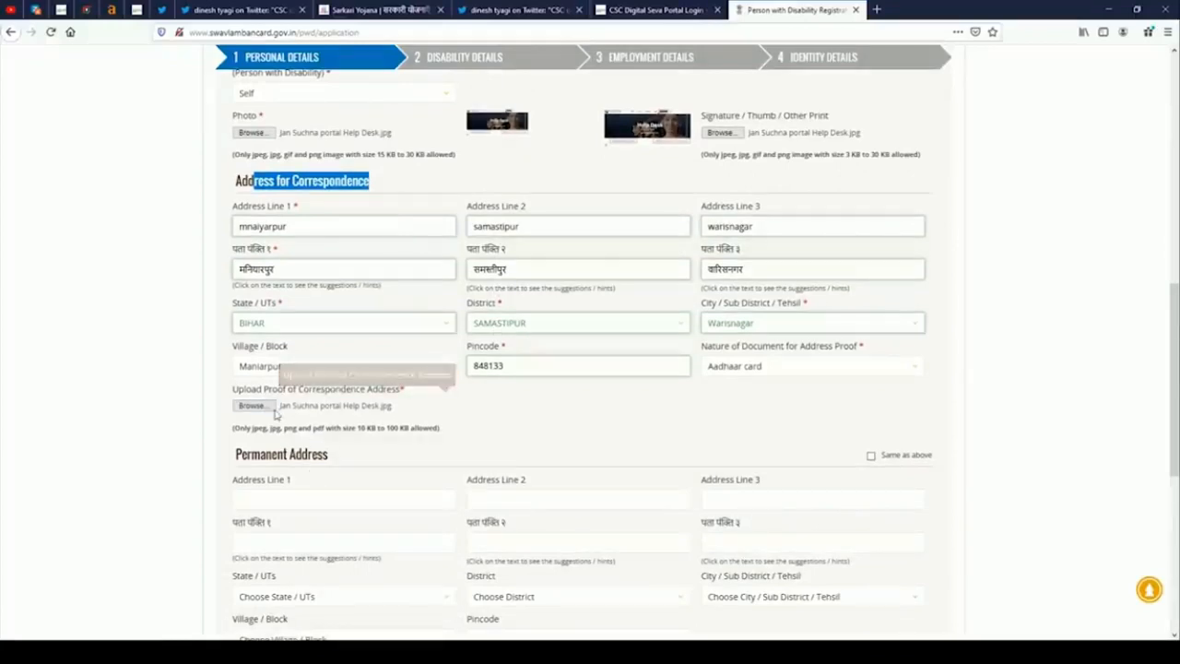
pyautogui.scroll(-1, 359, 421)
pyautogui.scroll(1, 317, 329)
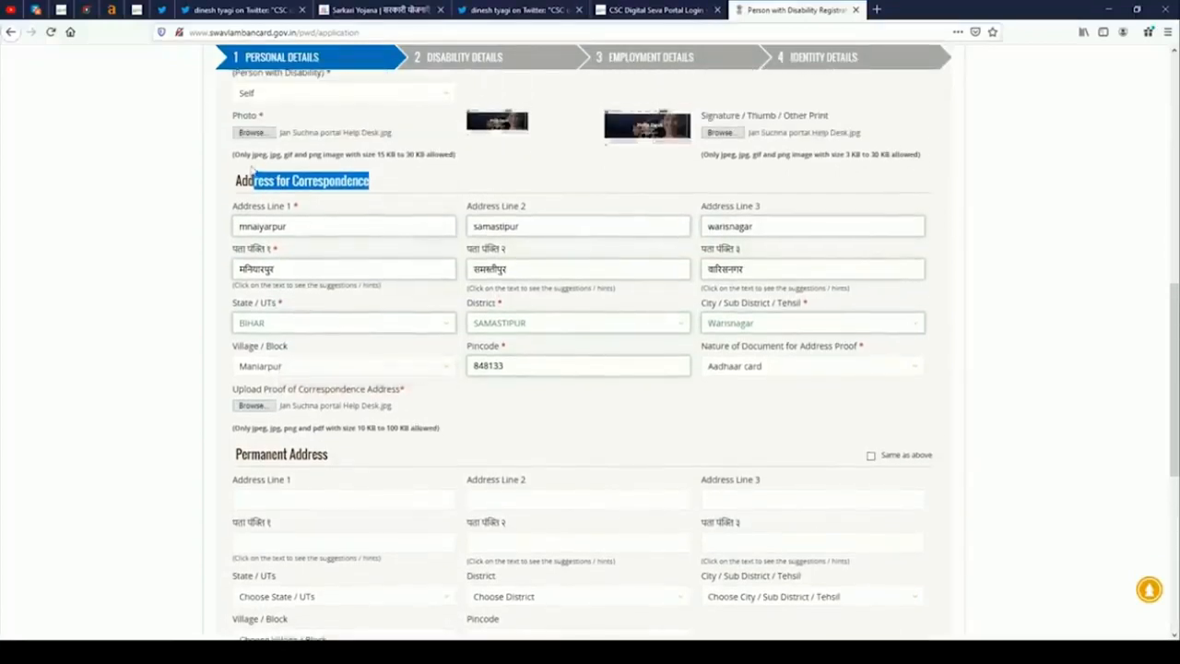
pyautogui.click(253, 185)
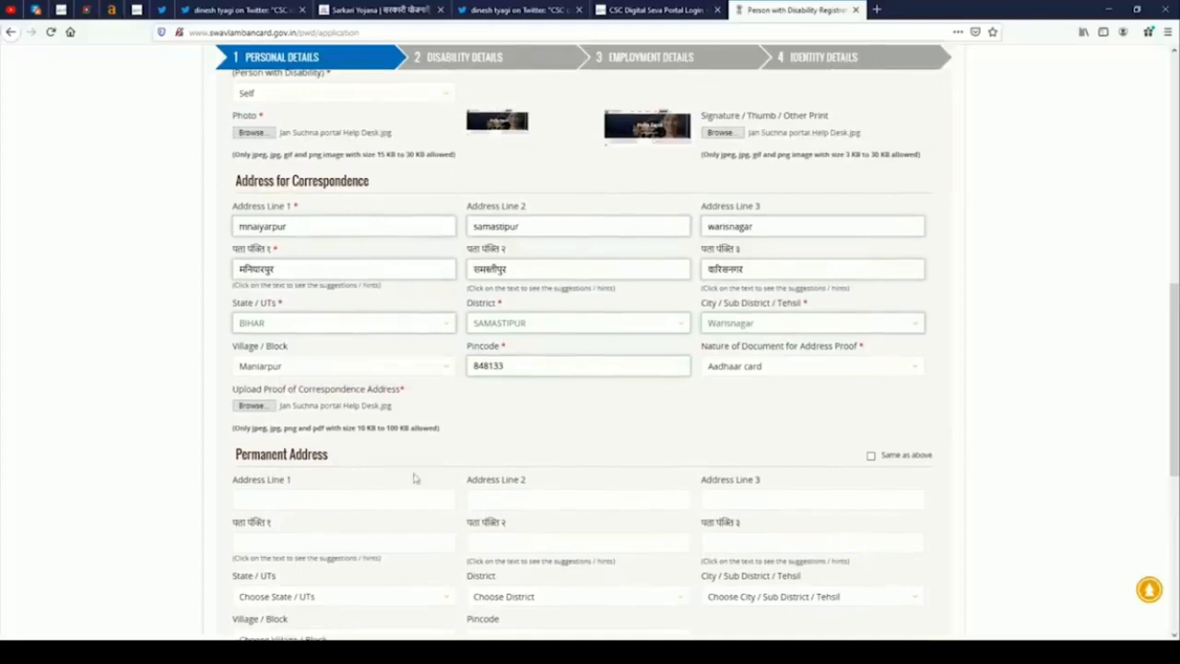
# Copy the correspondence address as permanent and set highest qualification to Higher Secondary.
pyautogui.click(871, 456)
pyautogui.scroll(-3, 707, 422)
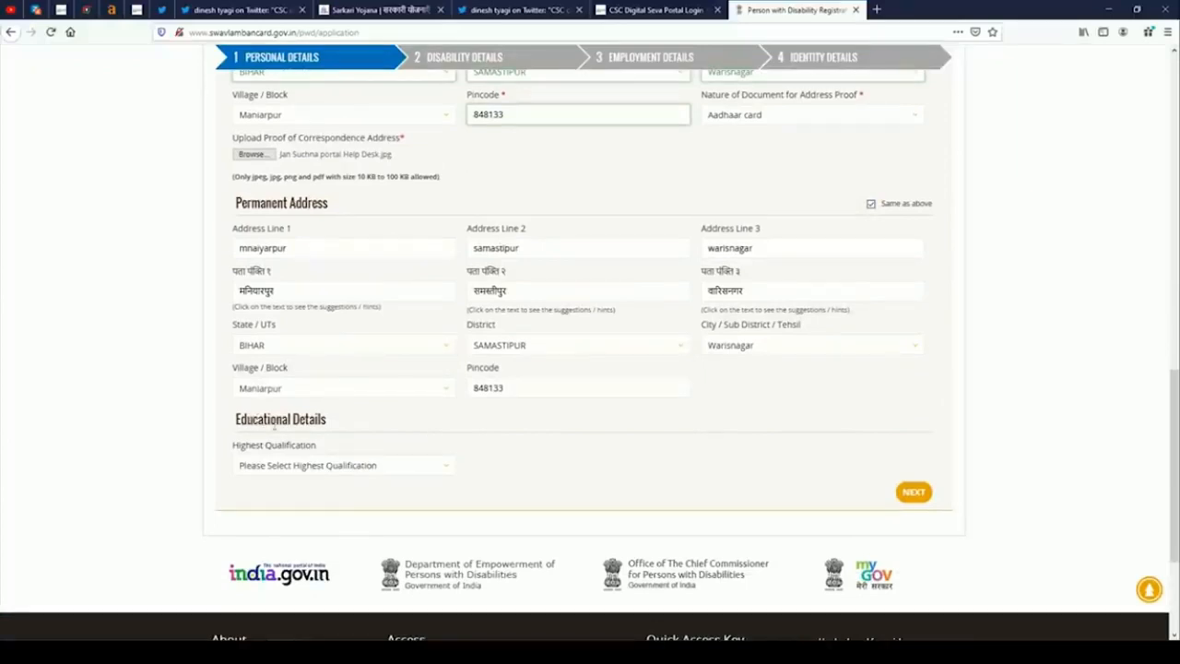
pyautogui.click(358, 471)
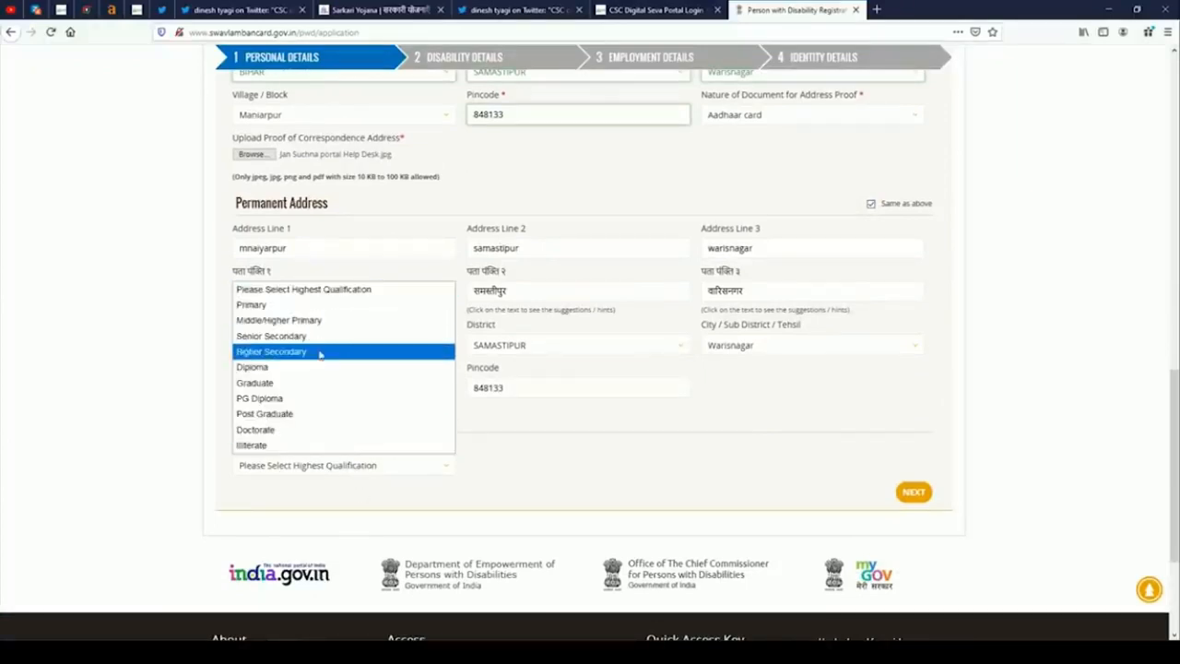
pyautogui.click(317, 351)
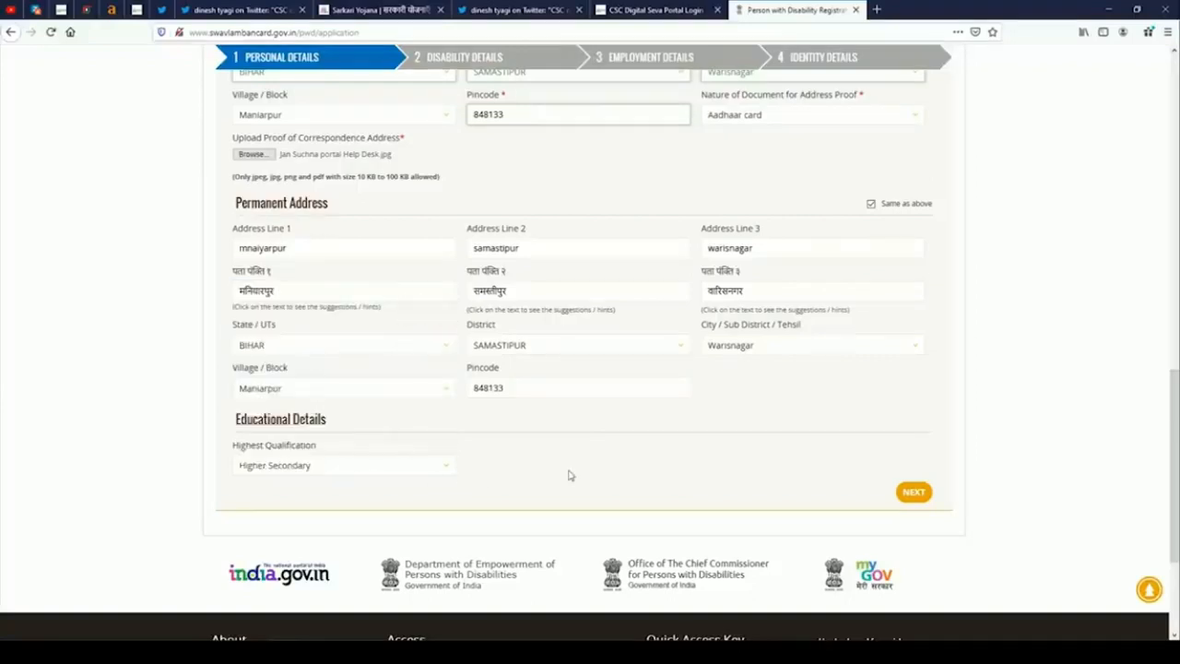
# Set gender to Male and proceed to the Disability Details step.
pyautogui.click(913, 493)
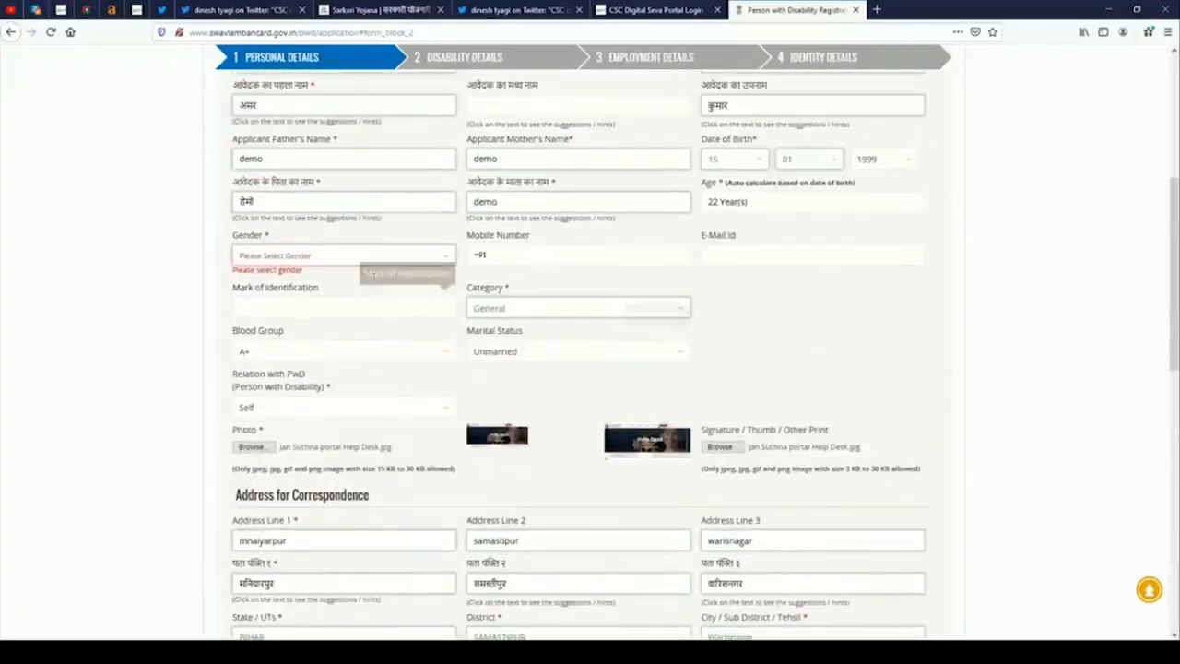
pyautogui.click(356, 258)
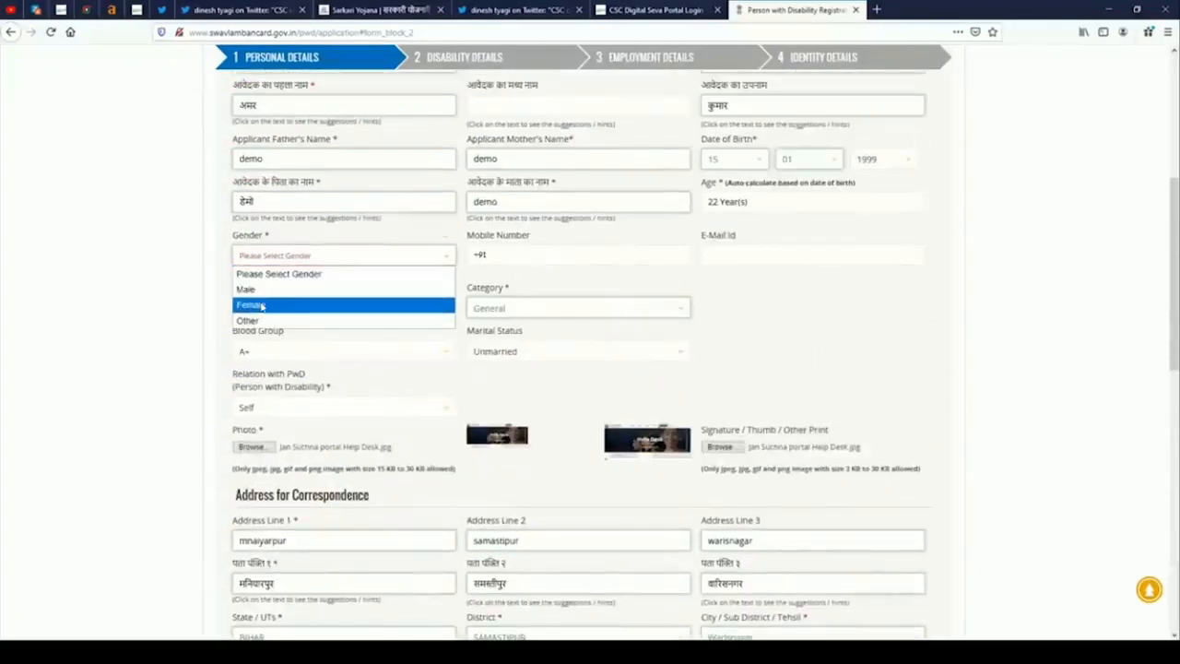
pyautogui.click(251, 290)
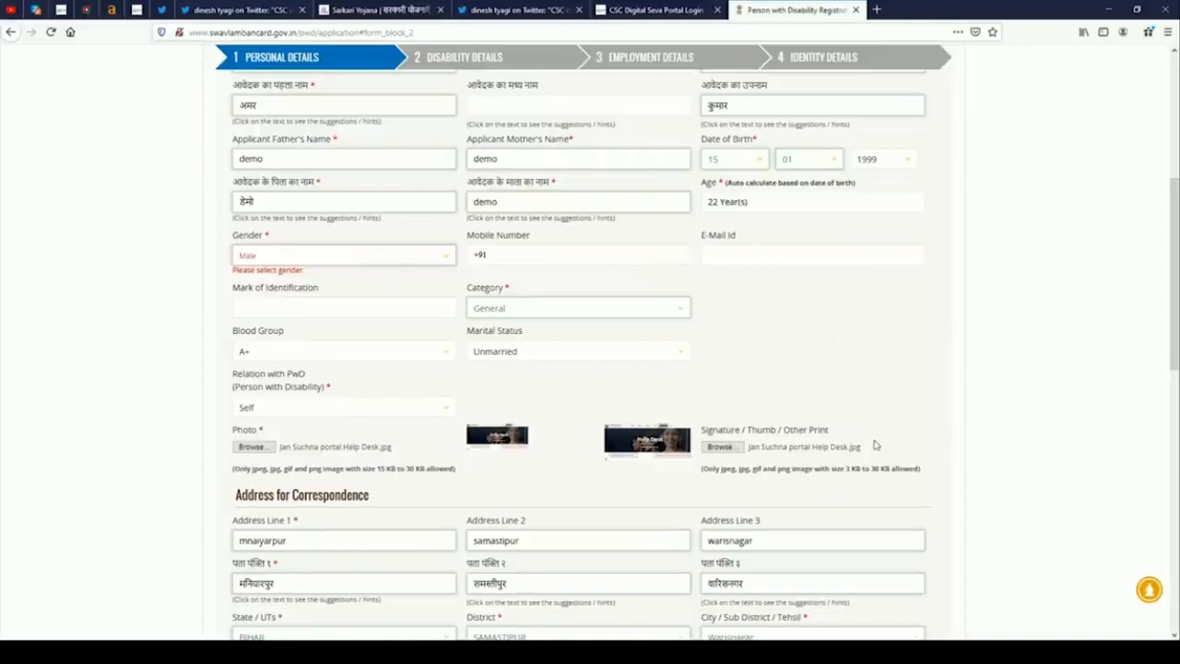
pyautogui.scroll(-4, 876, 445)
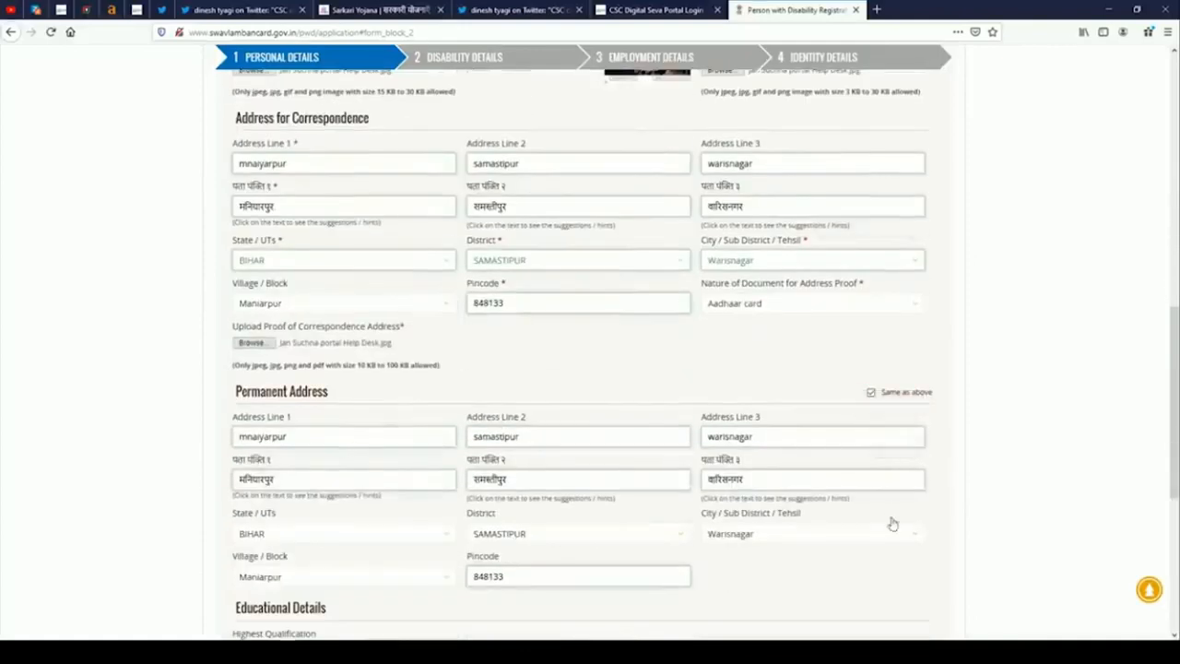
pyautogui.scroll(-2, 892, 524)
pyautogui.click(913, 490)
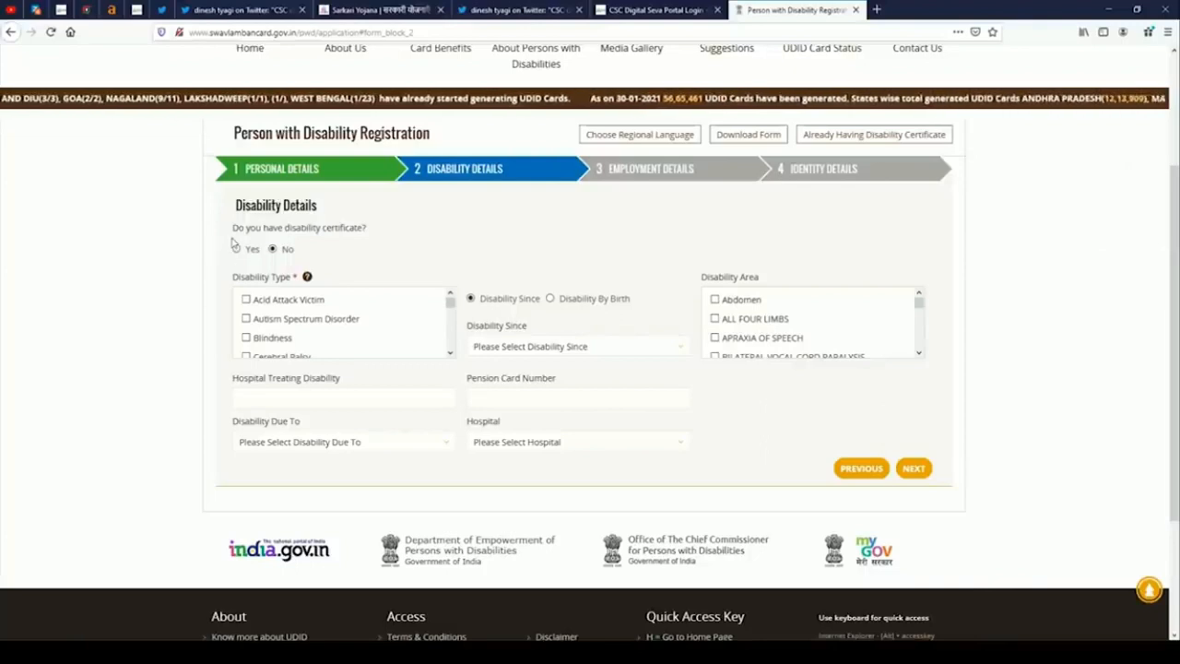
pyautogui.moveTo(232, 228); pyautogui.dragTo(366, 230)
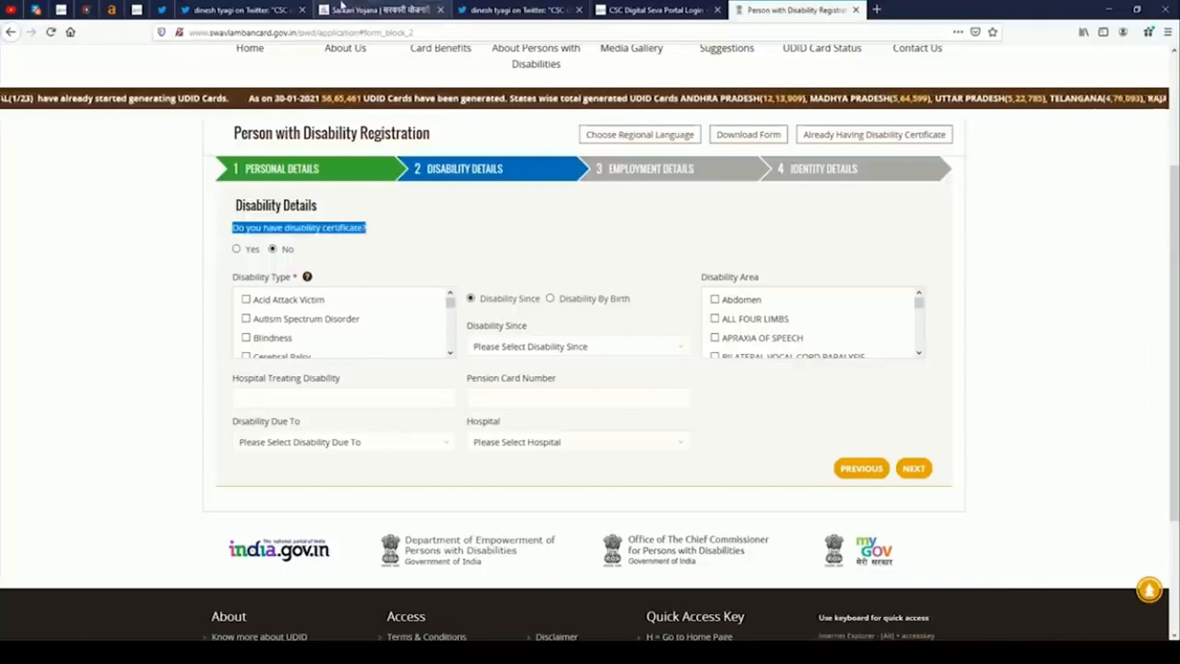
pyautogui.click(238, 9)
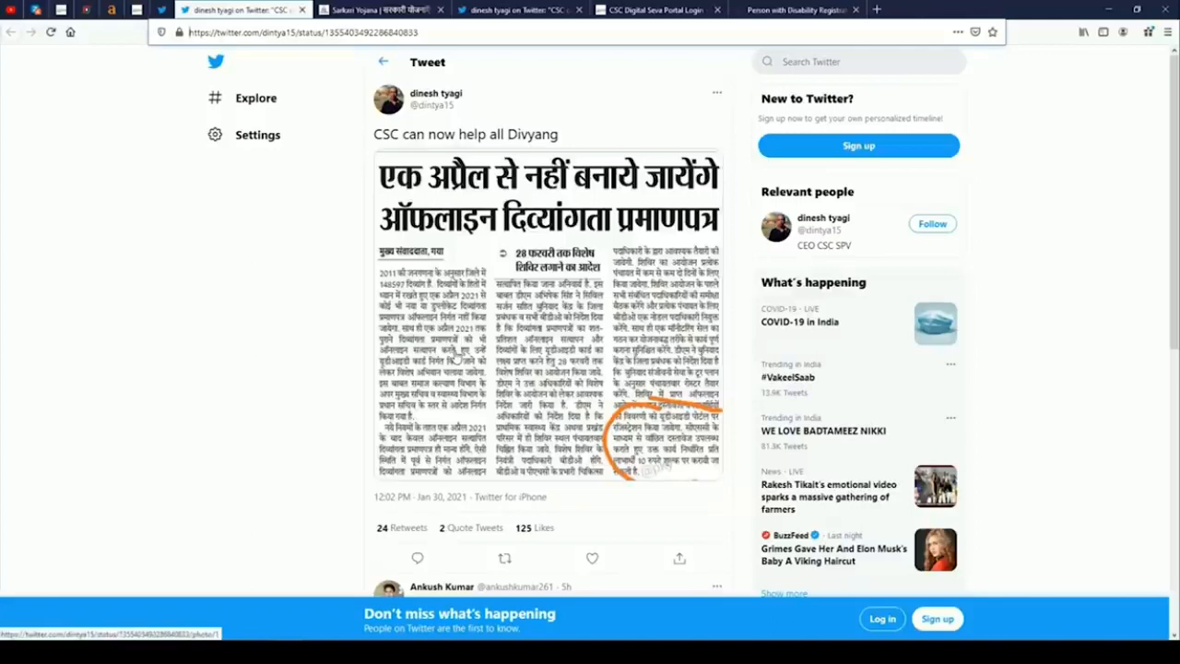
pyautogui.click(793, 9)
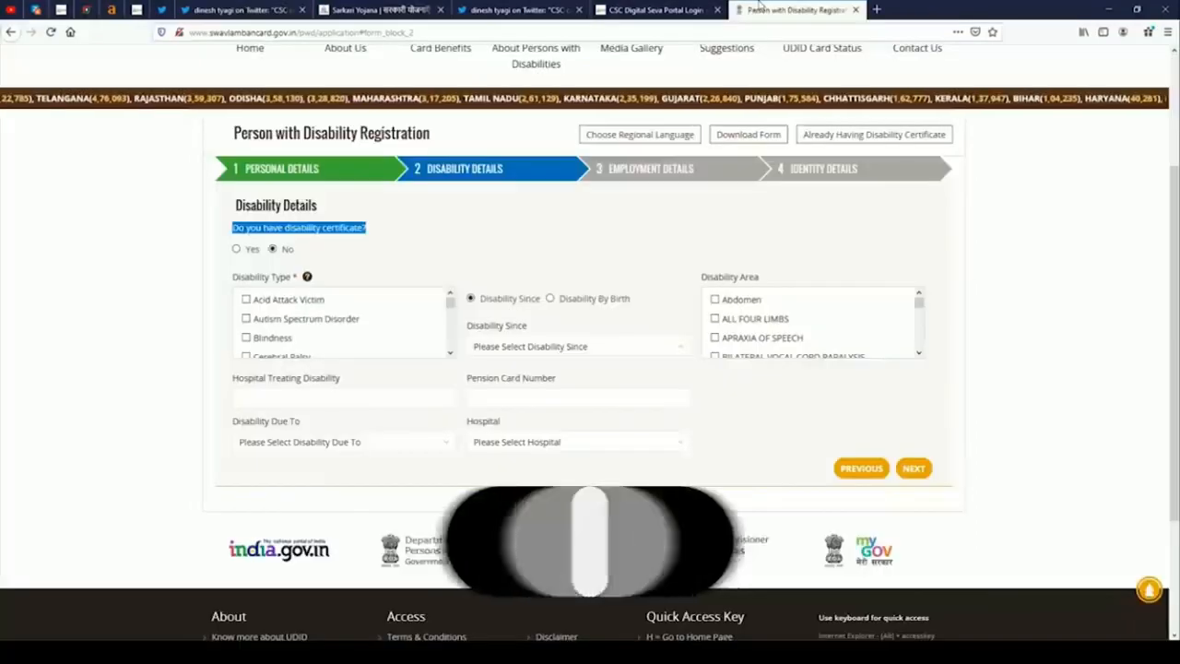
pyautogui.click(236, 249)
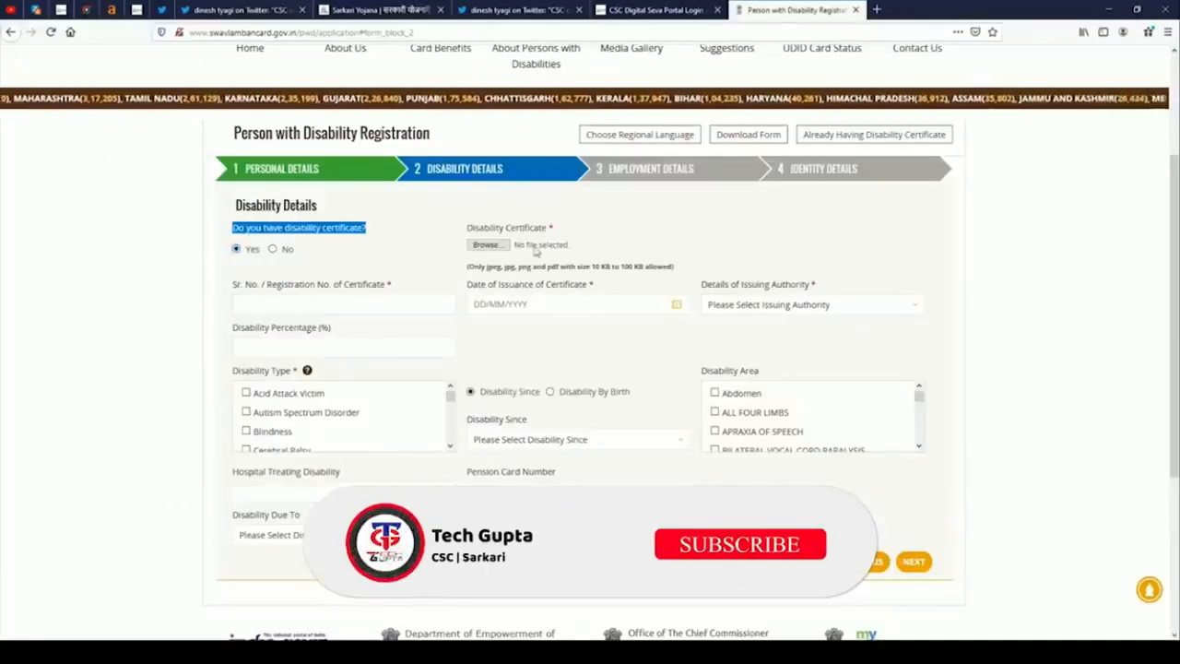
pyautogui.click(486, 244)
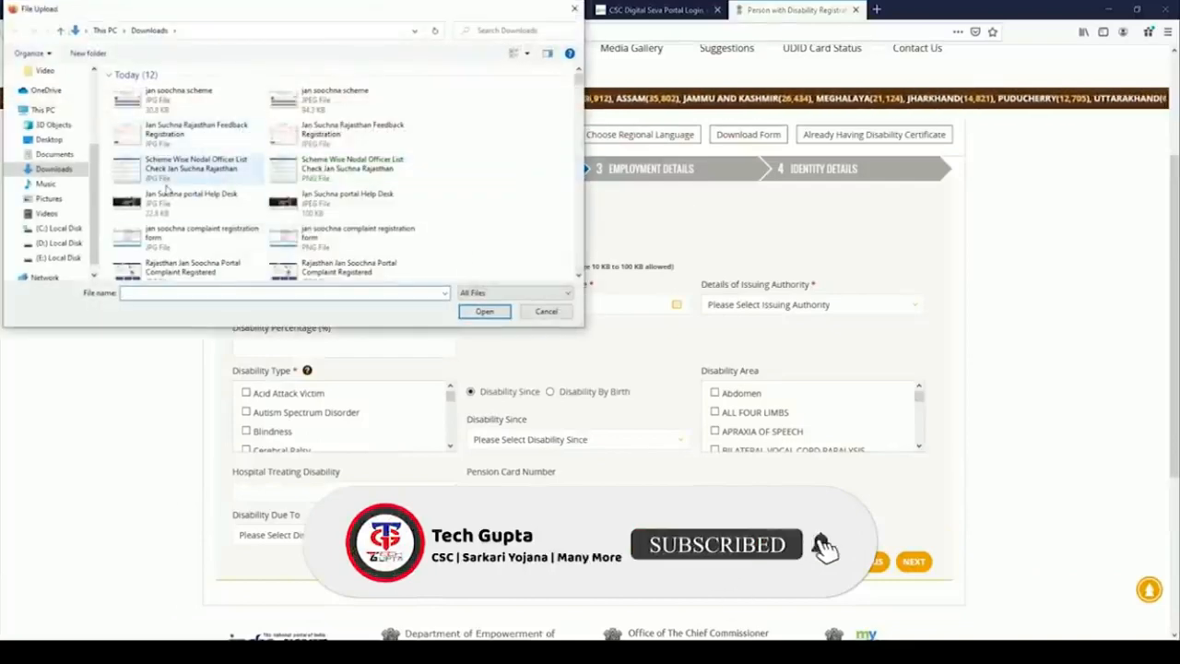
pyautogui.click(212, 199)
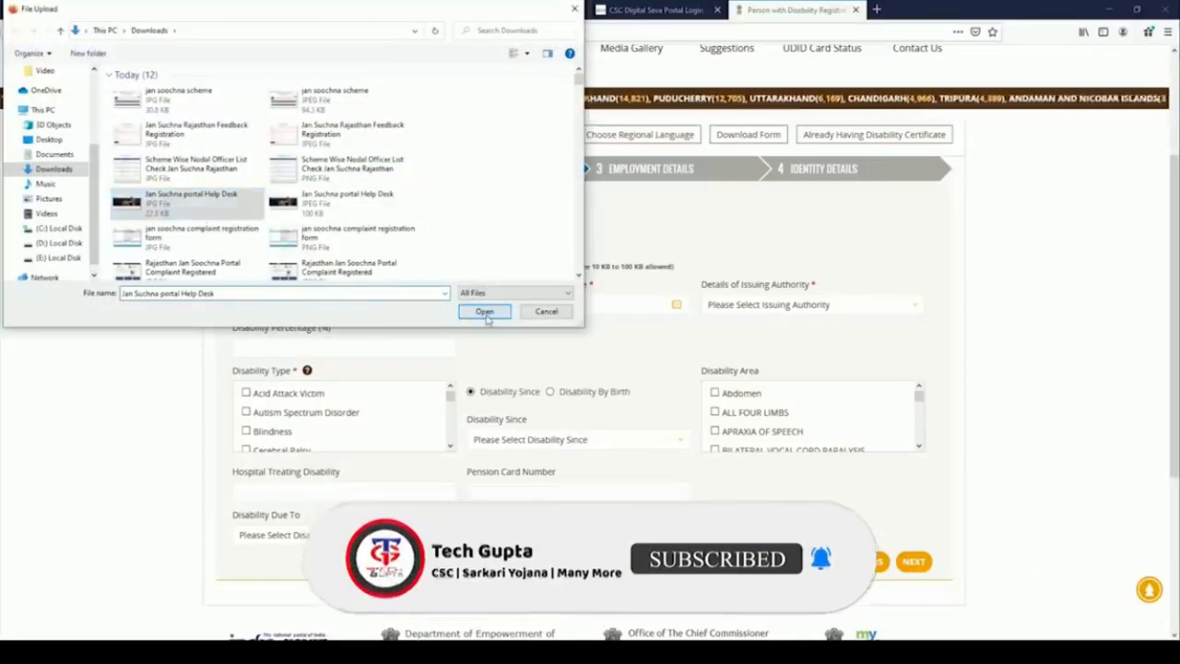
pyautogui.click(485, 311)
pyautogui.click(741, 235)
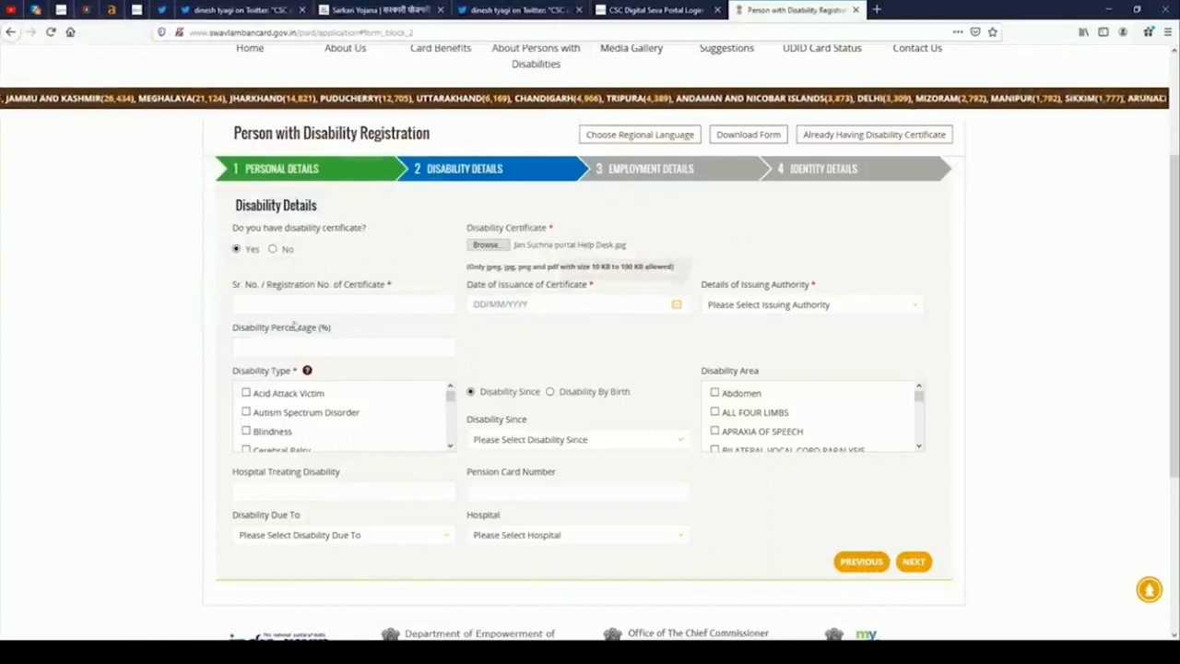
pyautogui.click(245, 307)
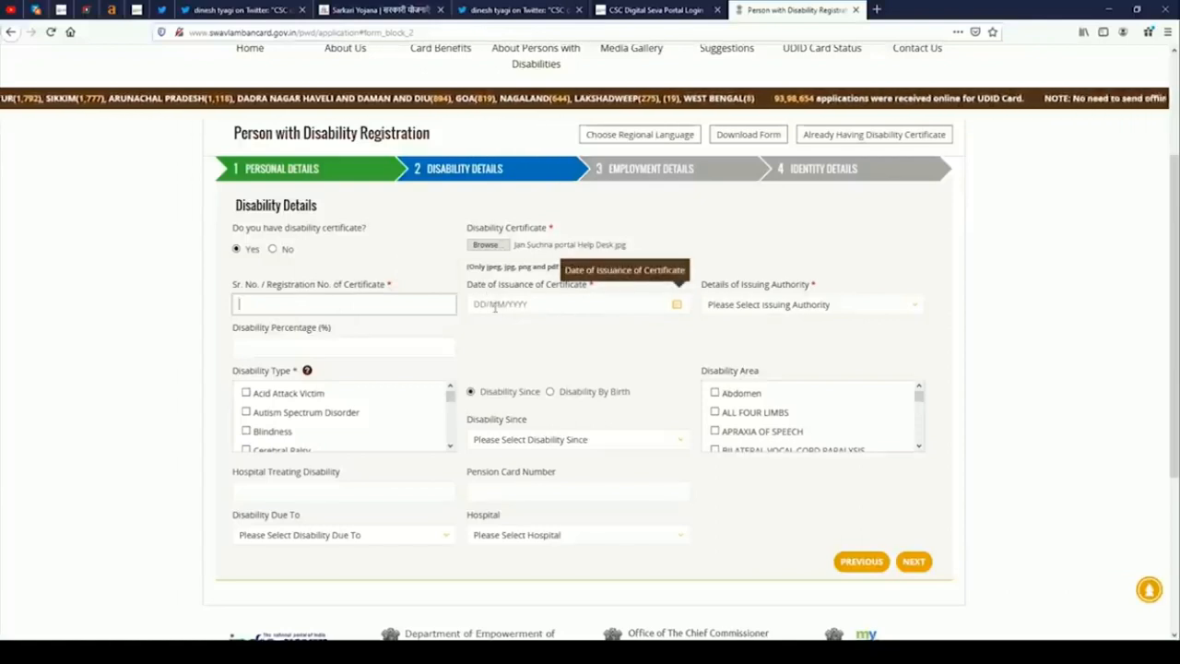
pyautogui.click(766, 304)
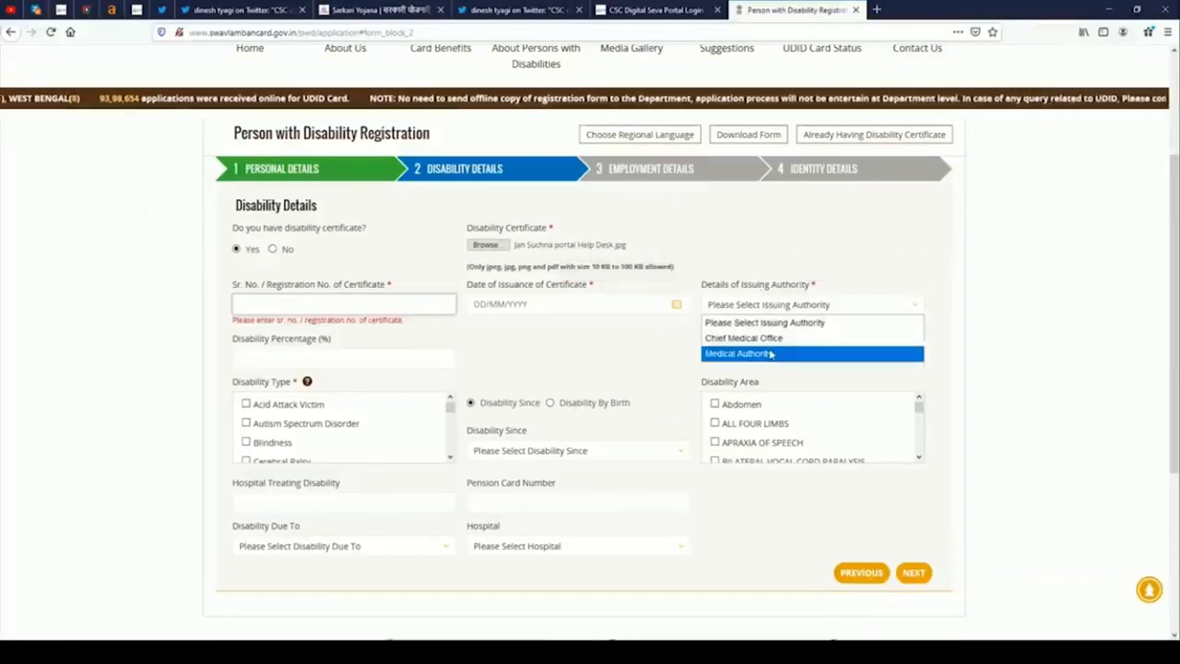
pyautogui.click(771, 353)
pyautogui.click(747, 307)
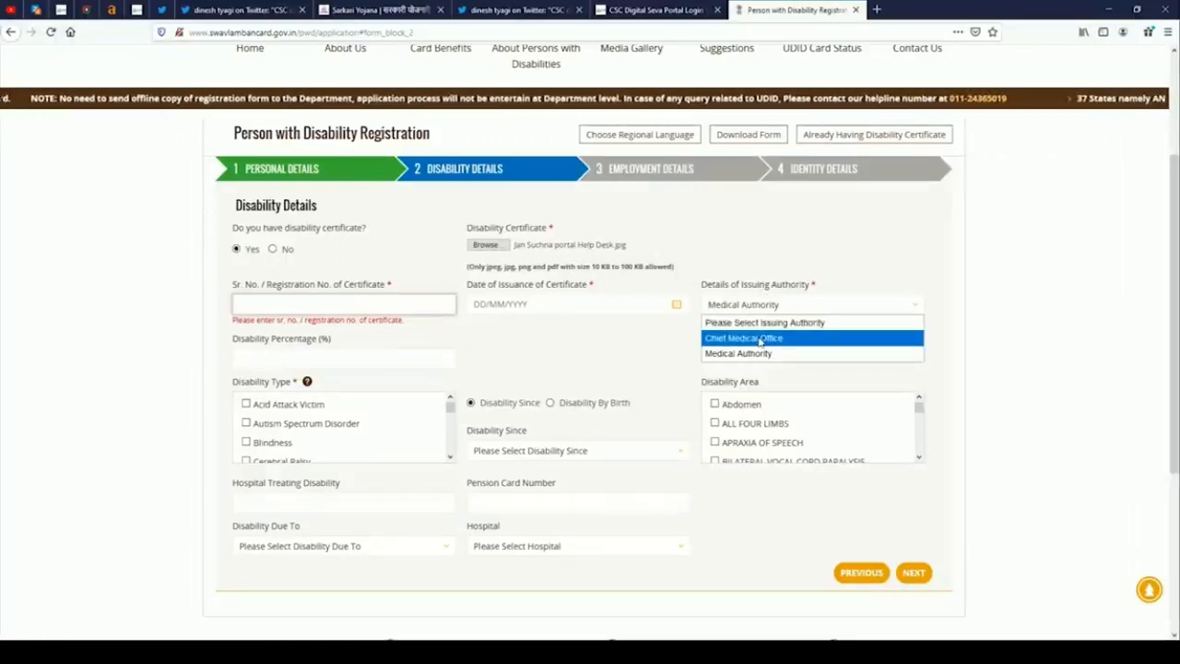
pyautogui.click(564, 358)
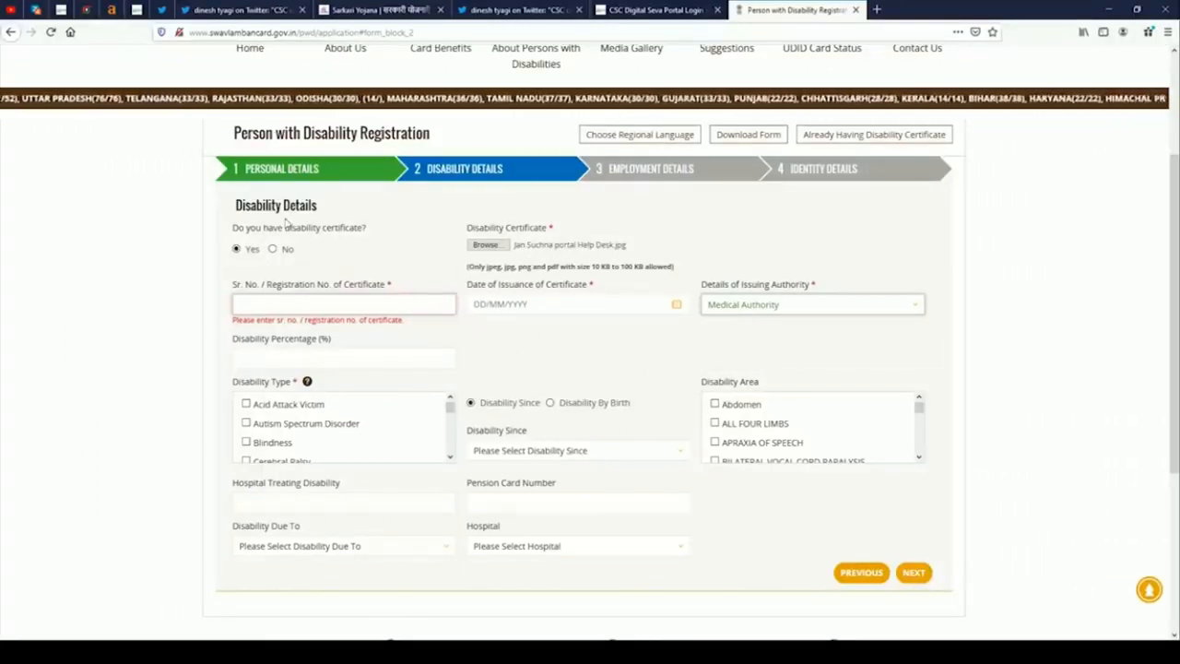
pyautogui.click(273, 249)
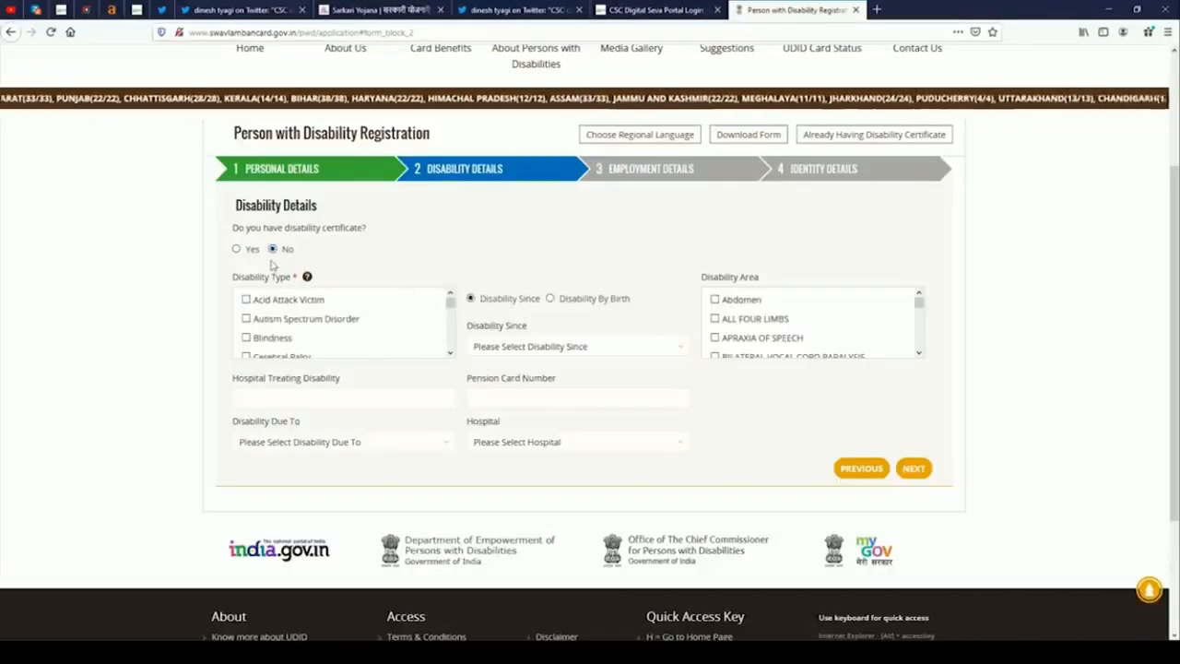
# Leave the existing disability certificate answer set to No.
pyautogui.click(237, 250)
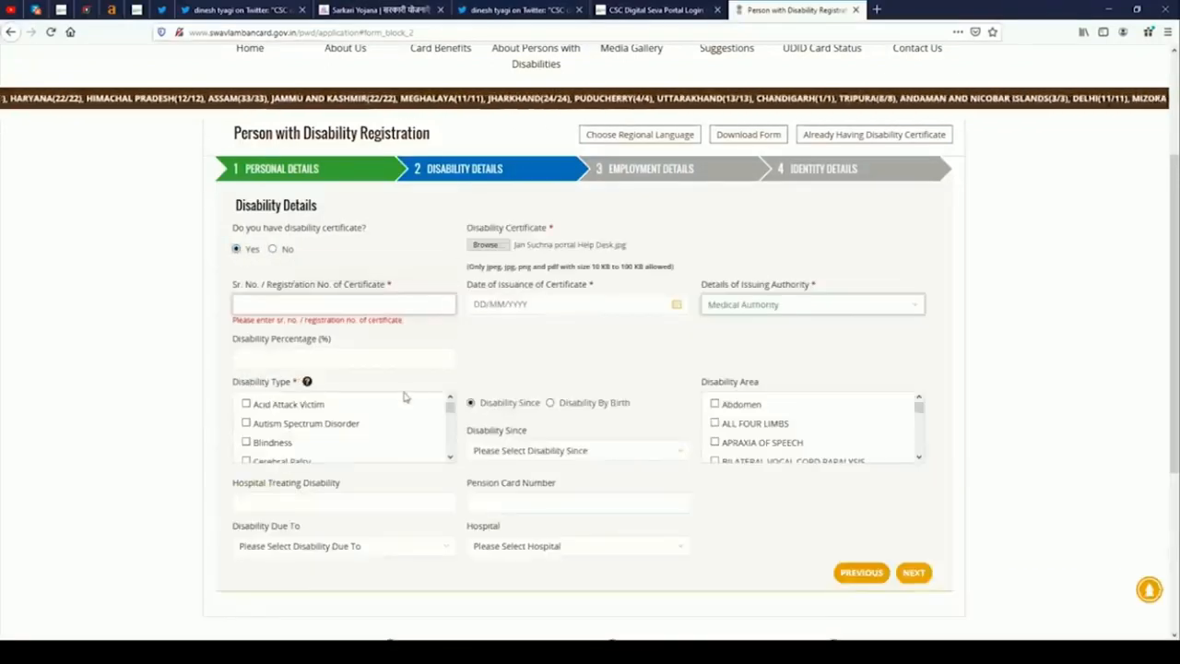
pyautogui.click(273, 249)
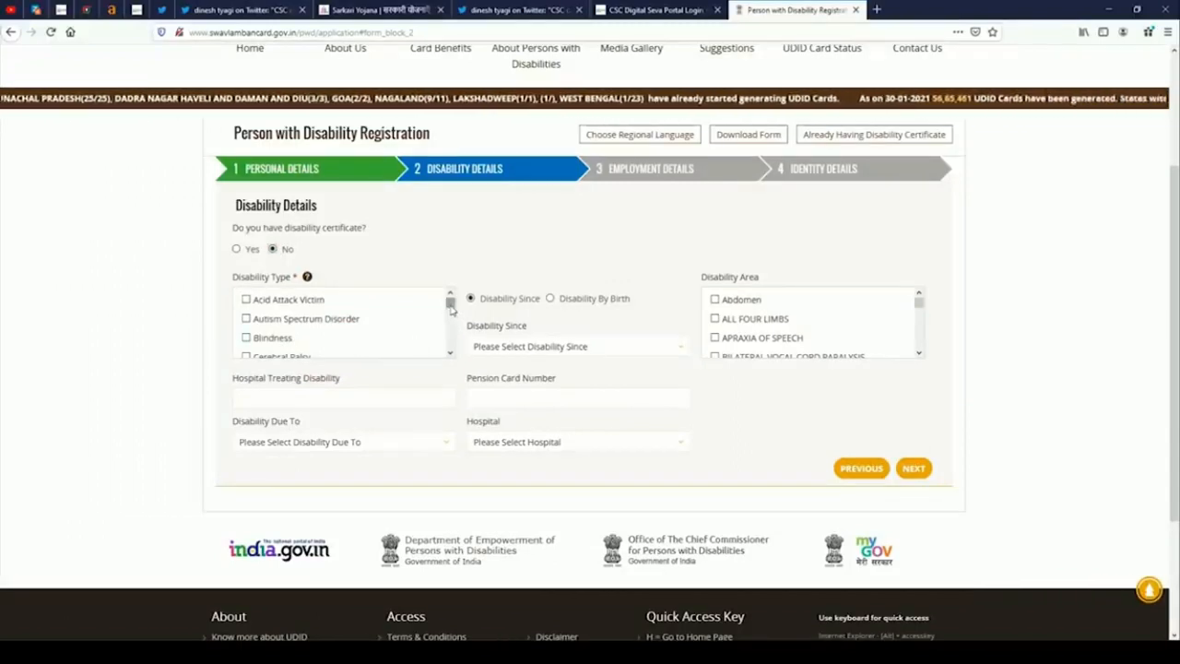
pyautogui.scroll(-4, 450, 310)
pyautogui.scroll(4, 448, 309)
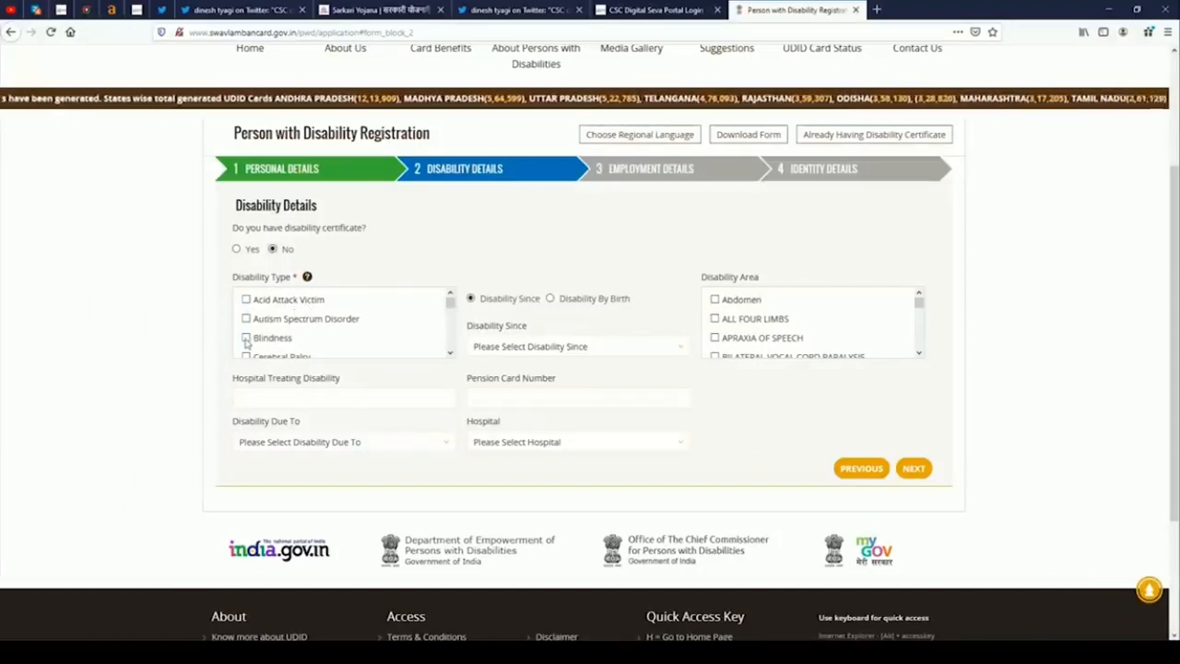
# Set Disability Since to the year 2009 rather than from birth.
pyautogui.click(550, 300)
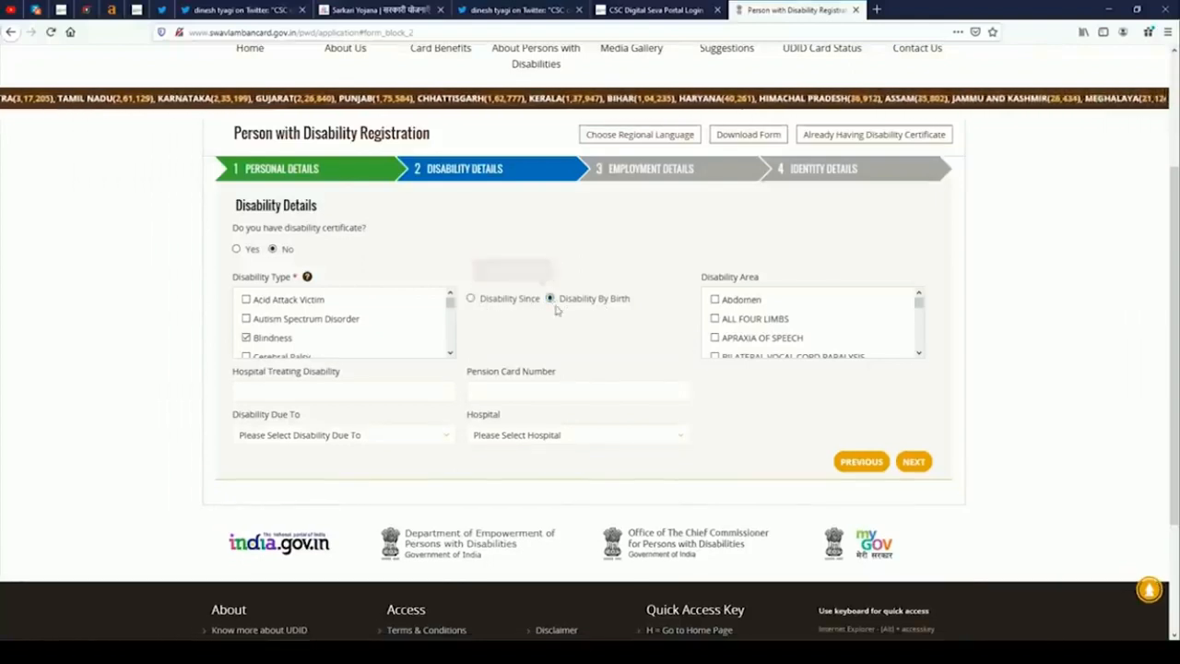
pyautogui.click(472, 300)
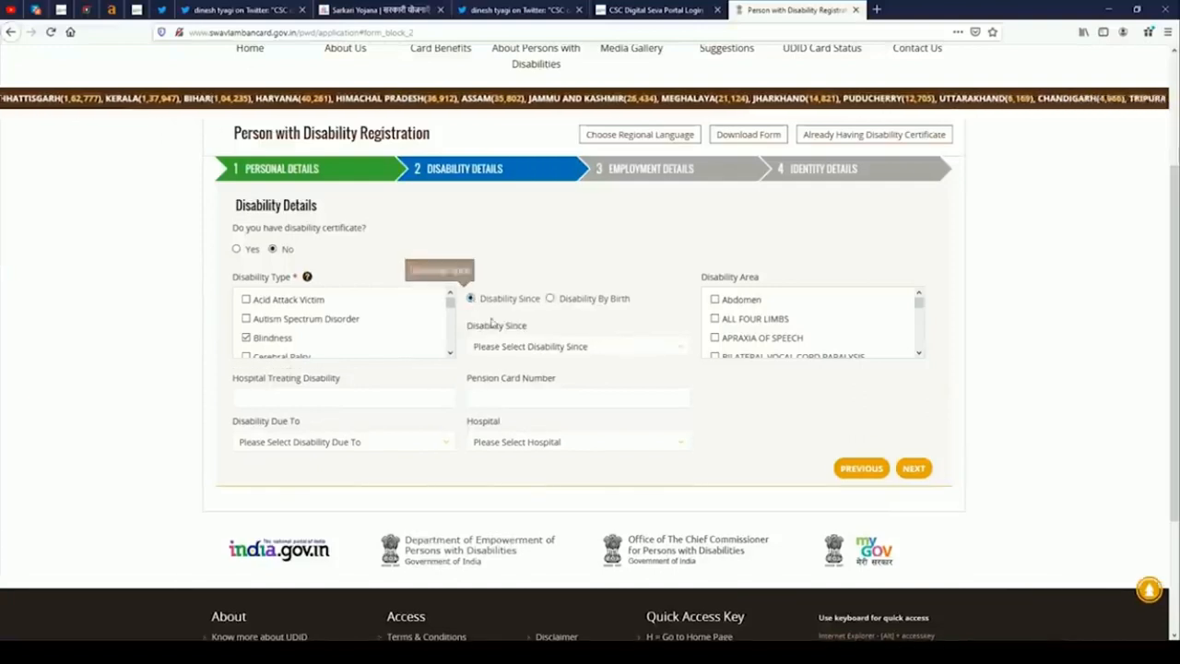
pyautogui.click(530, 346)
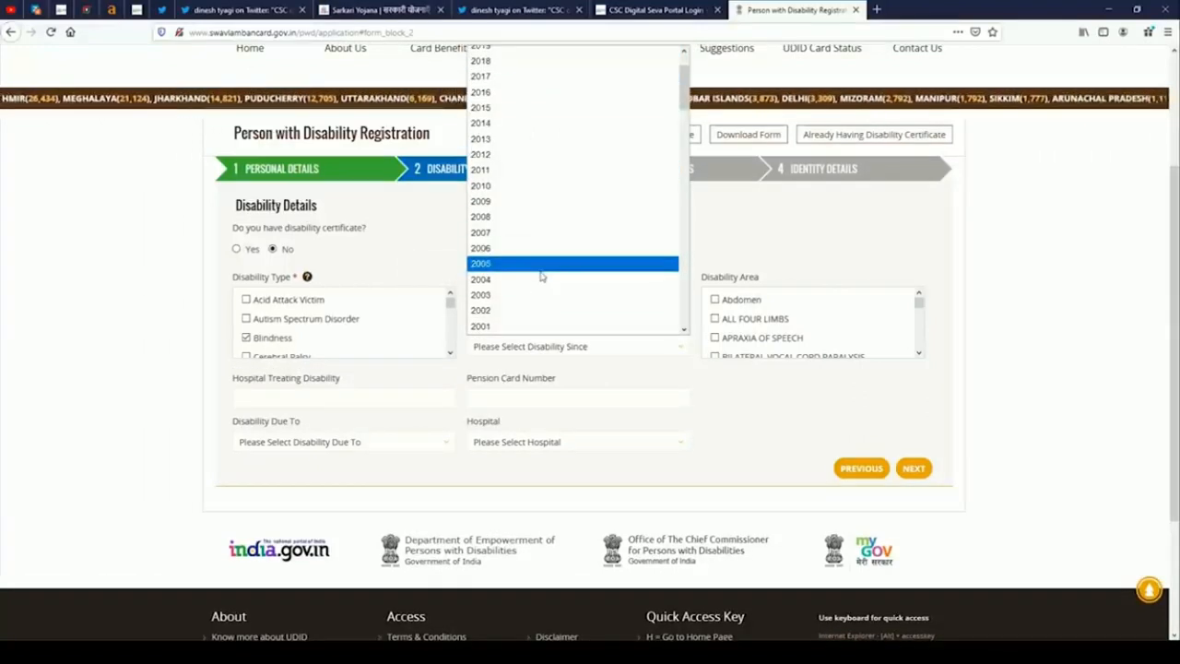
pyautogui.scroll(-1, 540, 274)
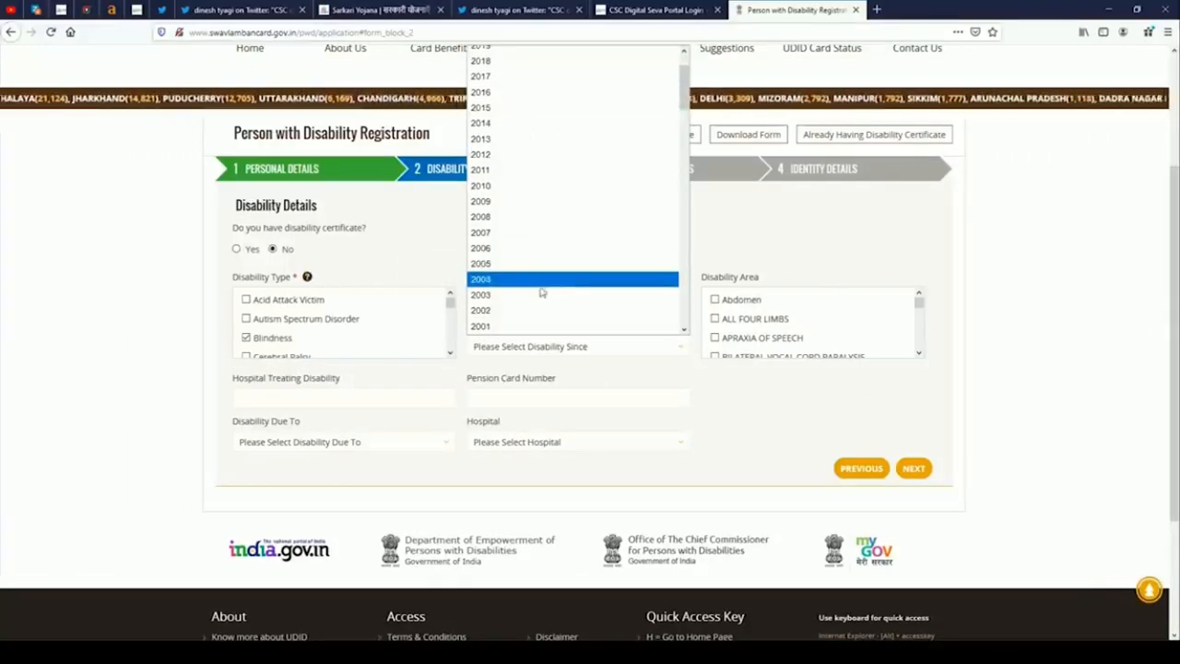
pyautogui.click(505, 201)
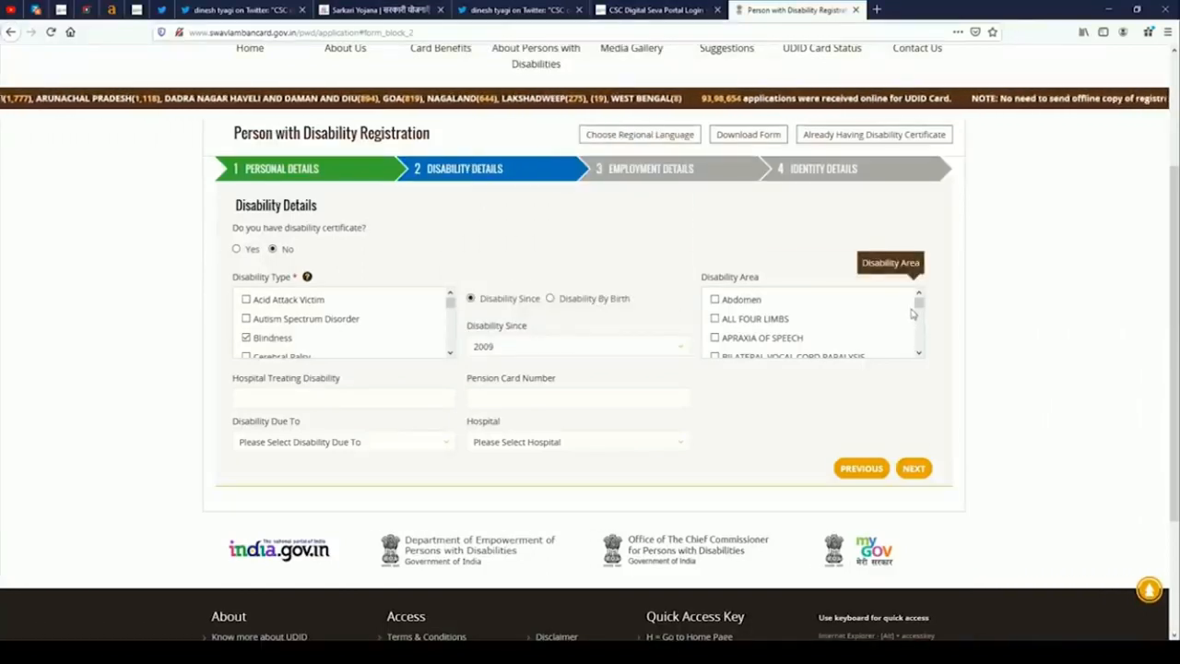
# Tick BOTH EYE, set Disability Due To Accident, and pick the only hospital option.
pyautogui.moveTo(919, 304); pyautogui.dragTo(918, 307)
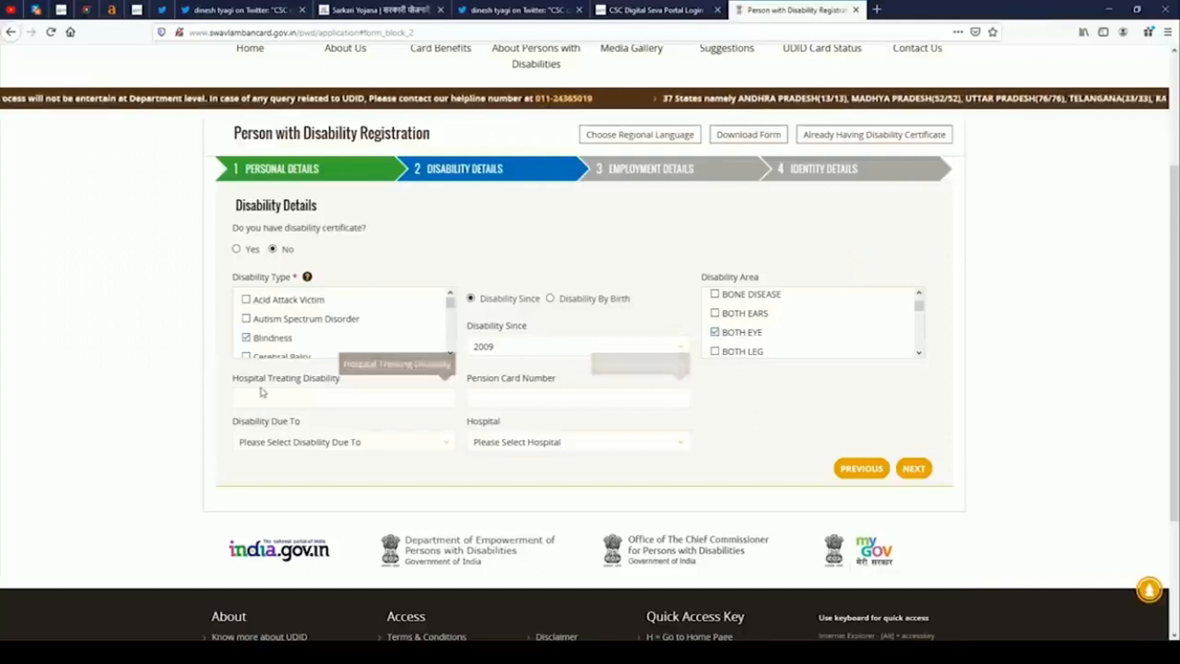
pyautogui.click(311, 400)
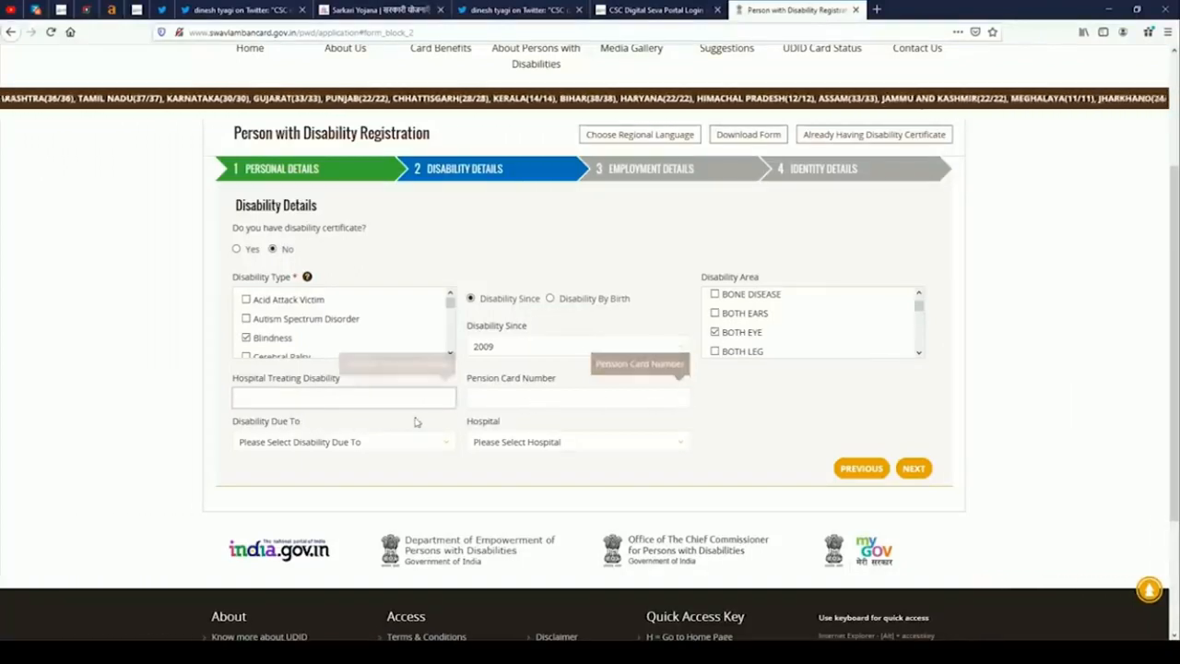
pyautogui.scroll(-1, 415, 423)
pyautogui.click(304, 380)
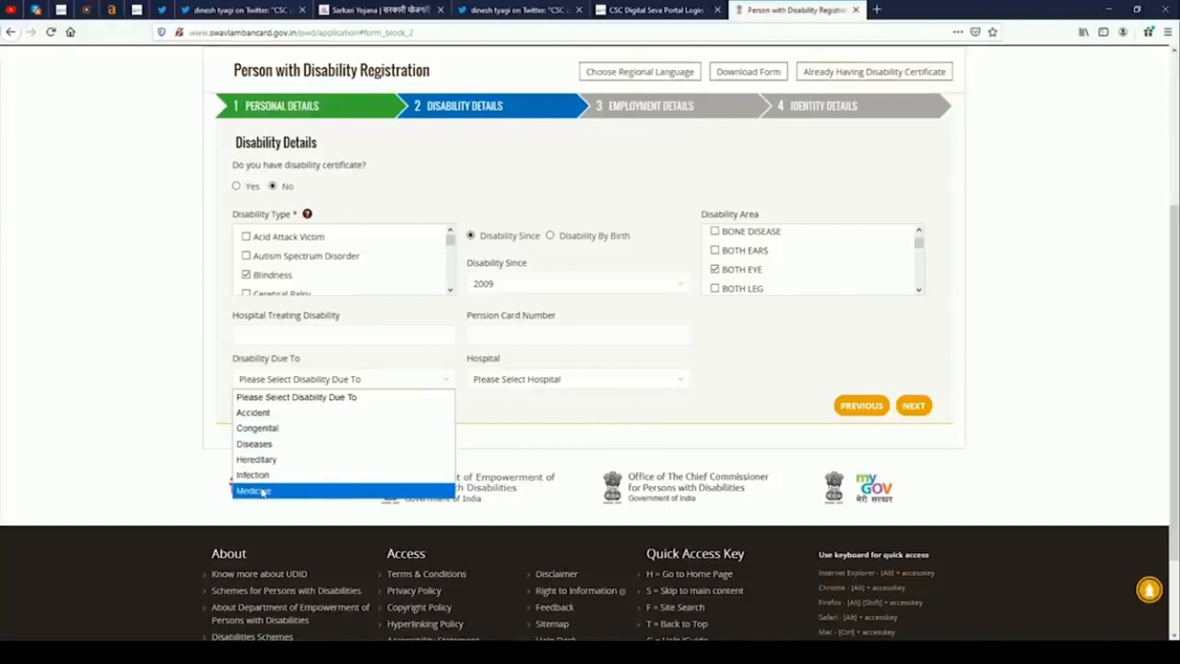
pyautogui.click(260, 413)
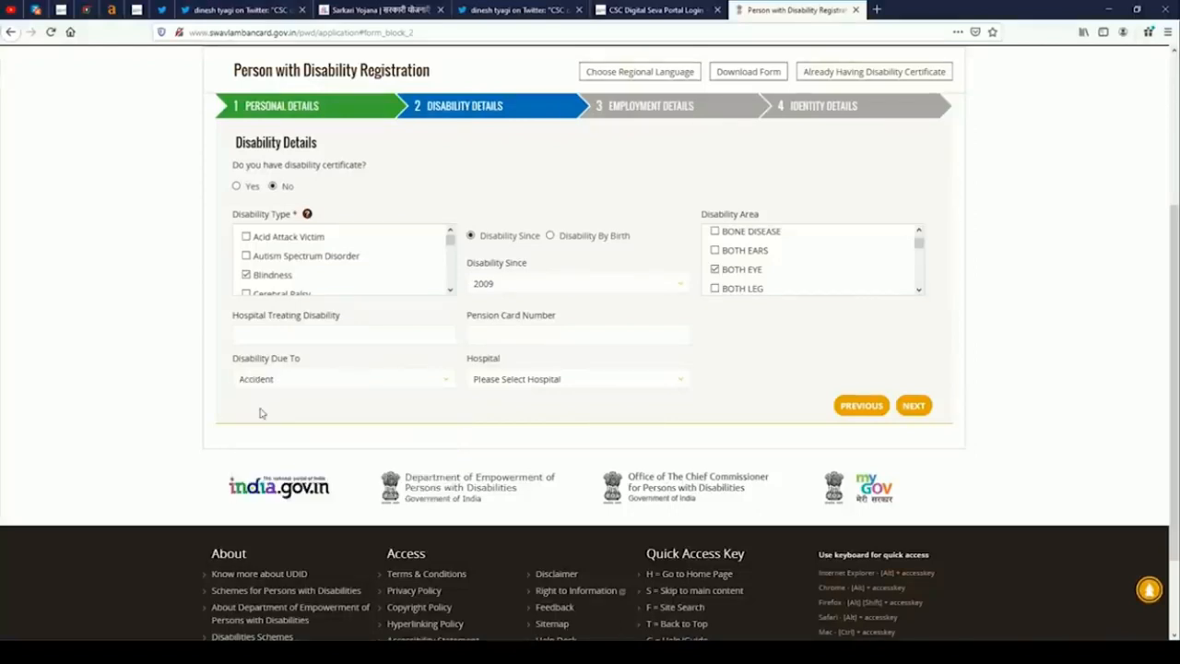
pyautogui.click(587, 384)
pyautogui.click(553, 412)
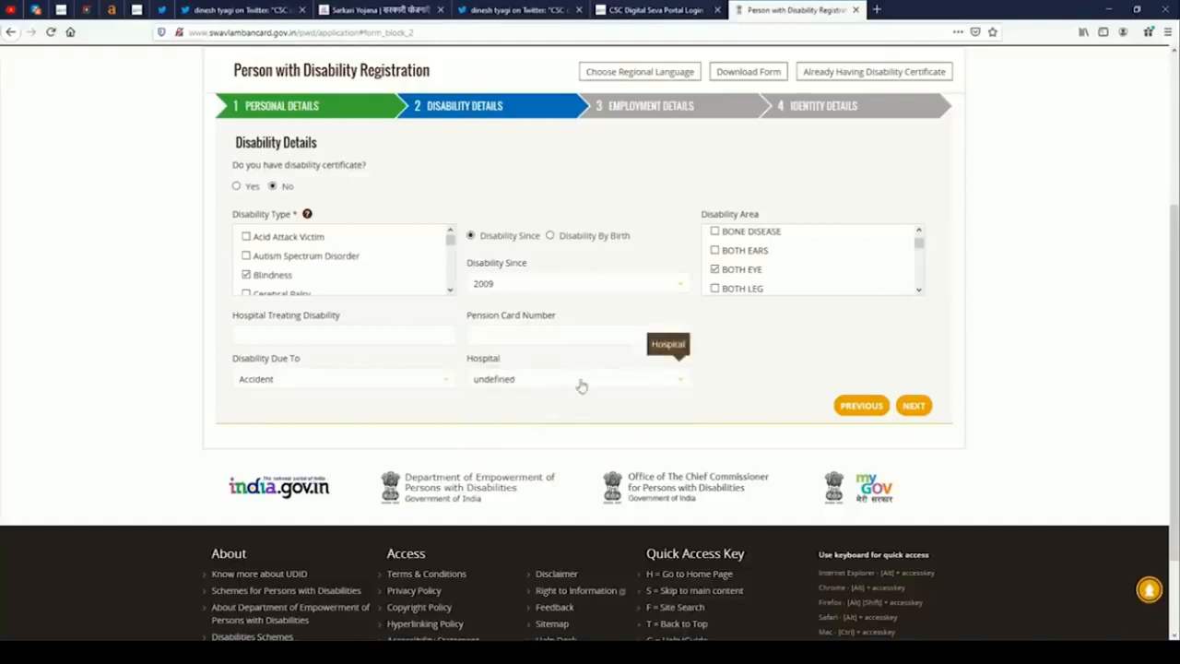
pyautogui.scroll(1, 720, 399)
pyautogui.scroll(1, 719, 399)
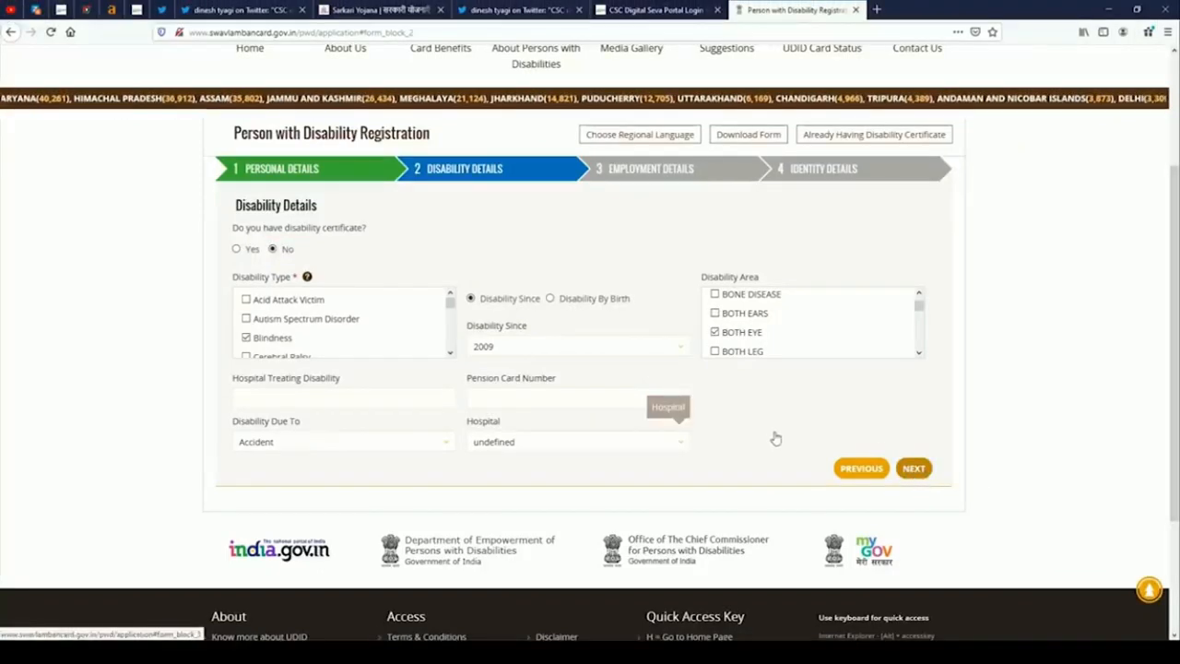
# Mark the applicant as unemployed since 01/01/2018.
pyautogui.click(914, 469)
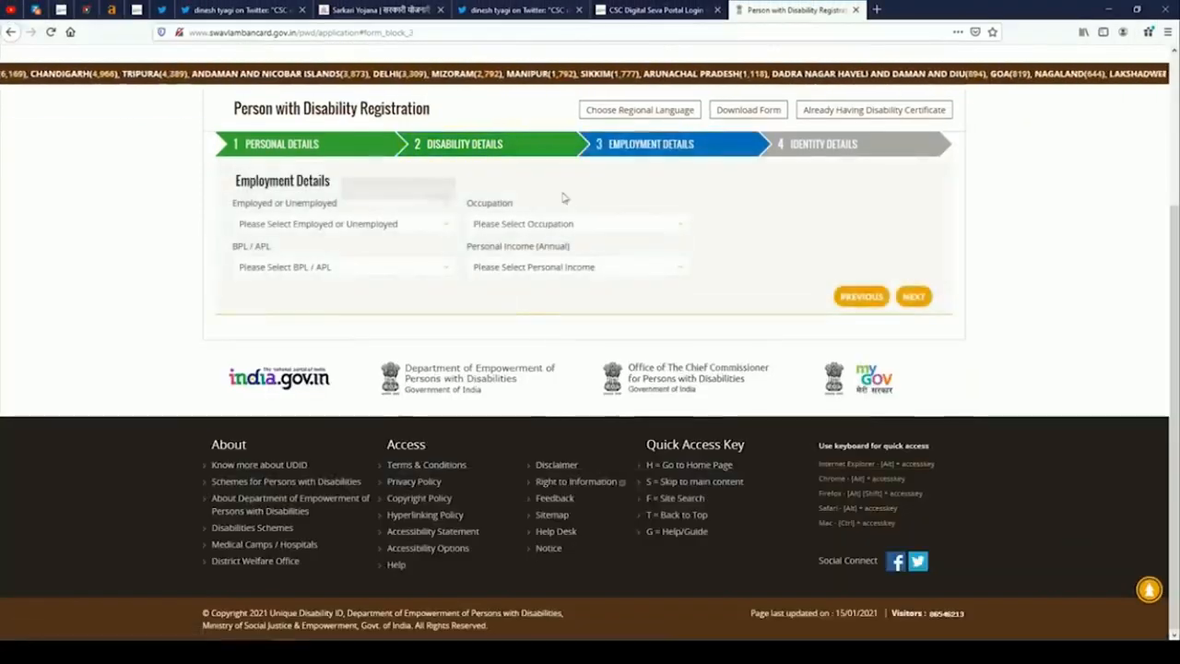
pyautogui.click(403, 228)
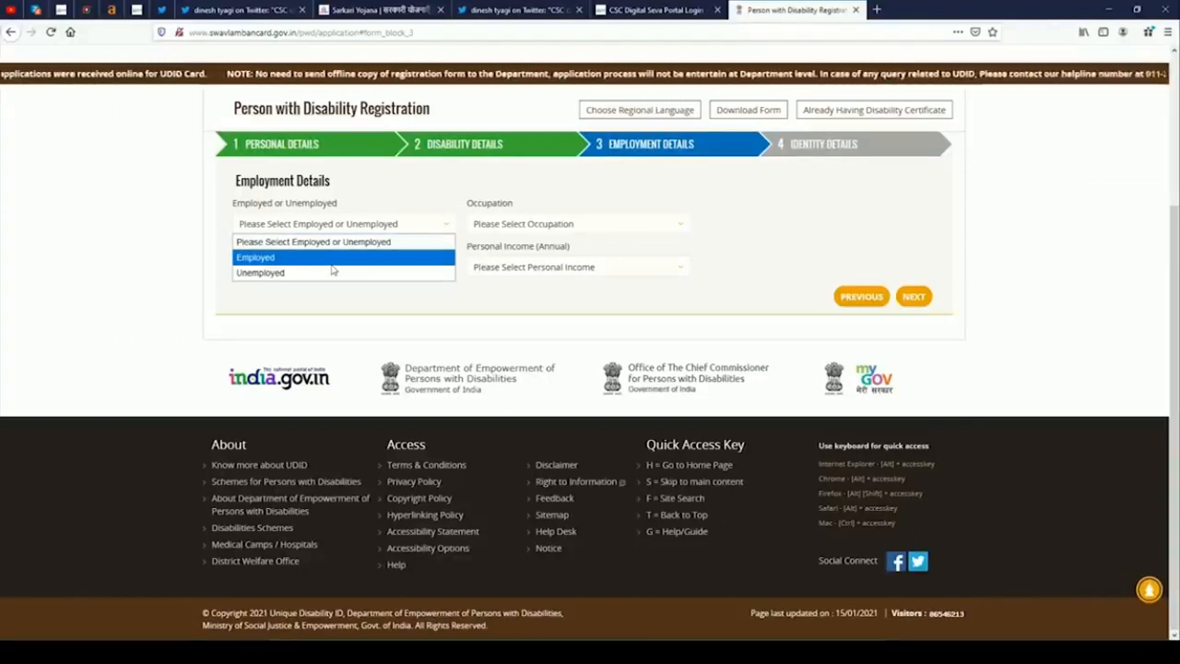
pyautogui.click(334, 273)
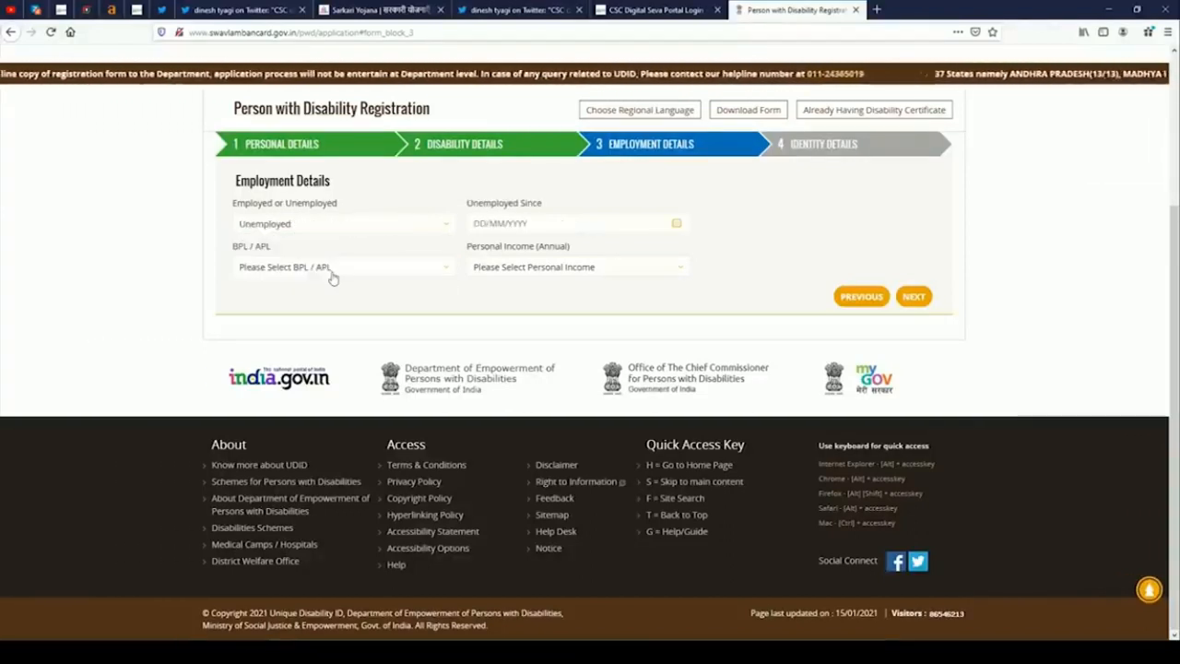
pyautogui.click(679, 224)
pyautogui.click(562, 249)
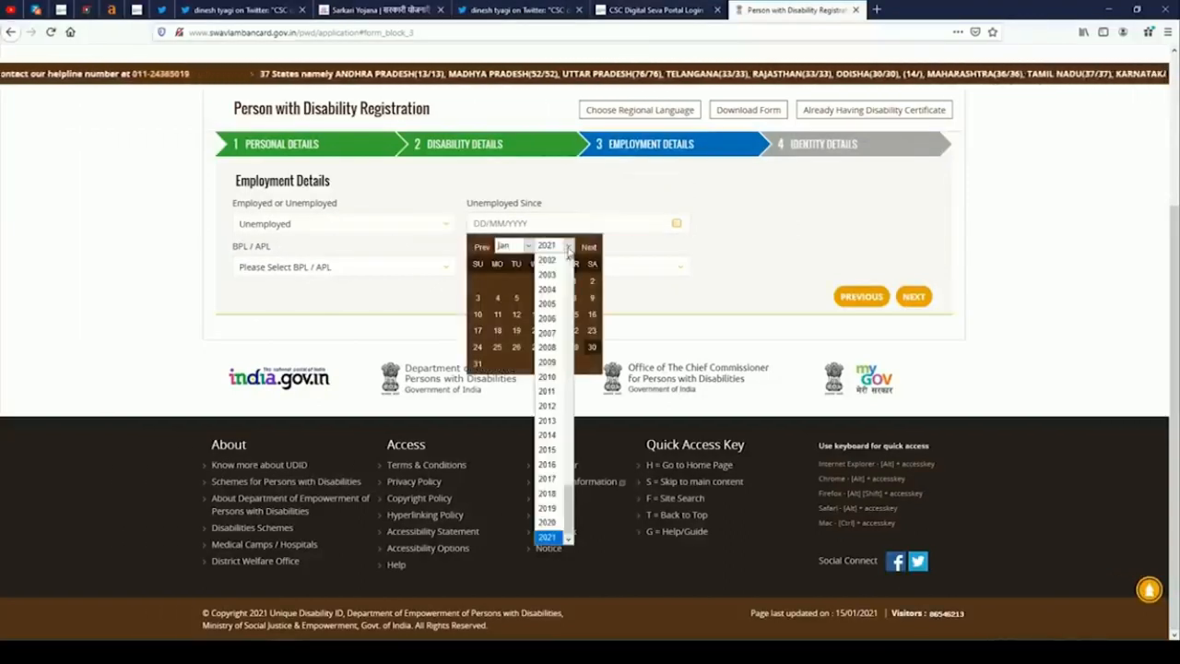
pyautogui.click(549, 494)
pyautogui.click(499, 282)
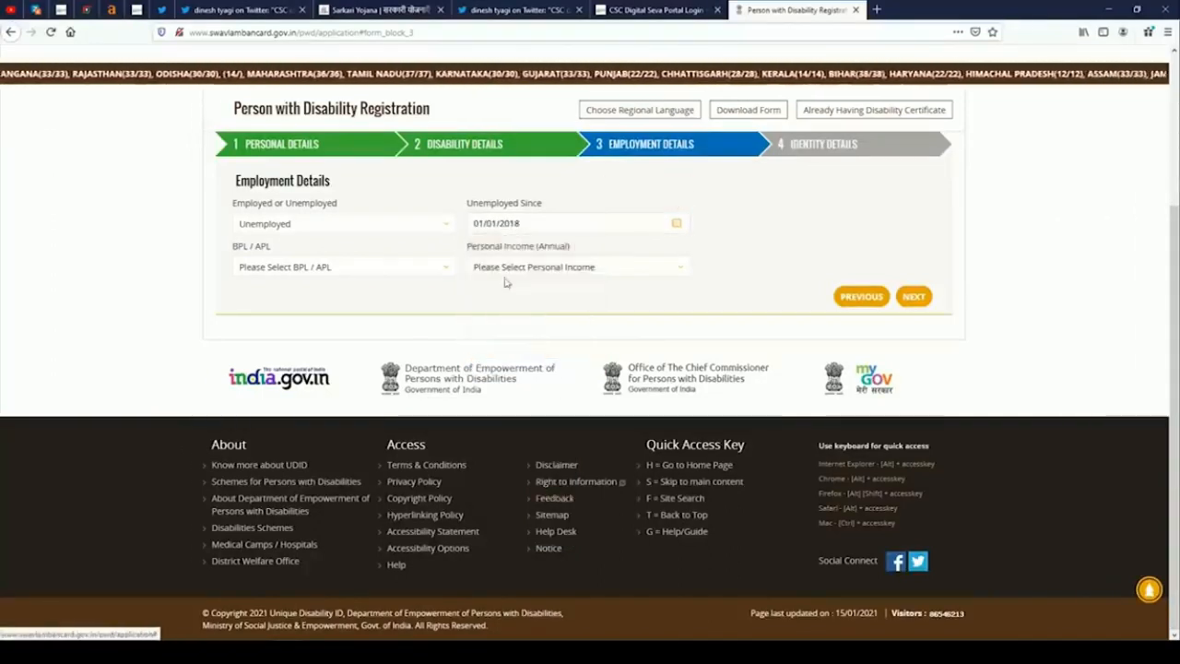
# Set BPL/APL to NA and personal income to Below 10000, then continue to Identity Details.
pyautogui.click(388, 267)
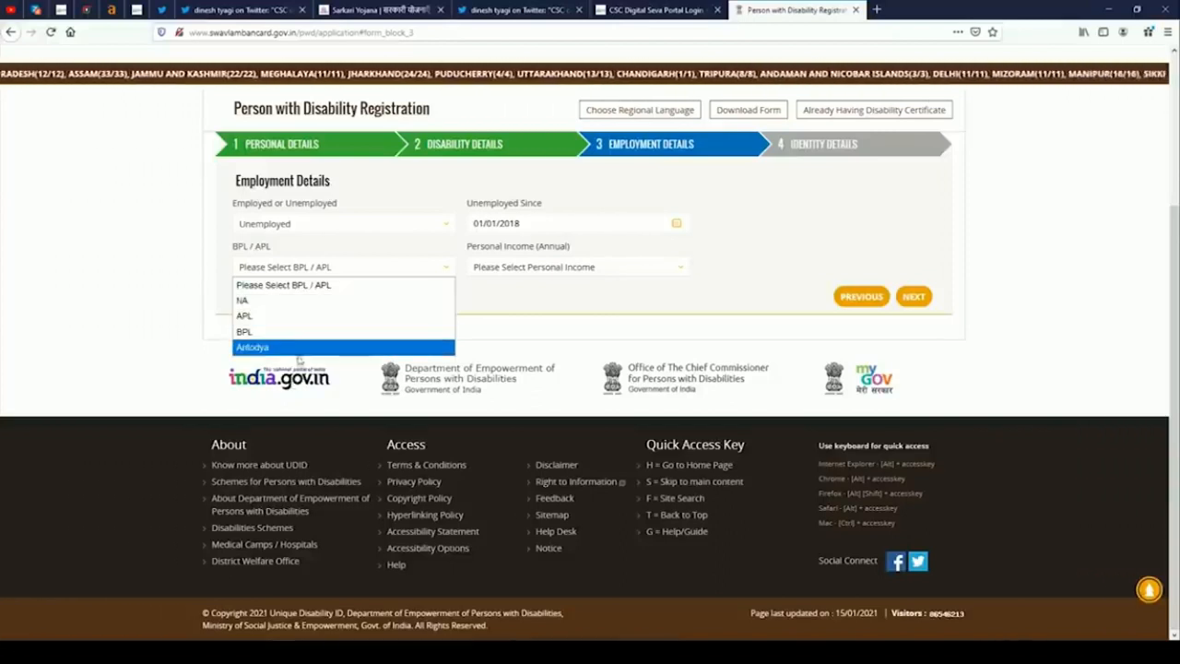
pyautogui.click(283, 304)
pyautogui.click(537, 267)
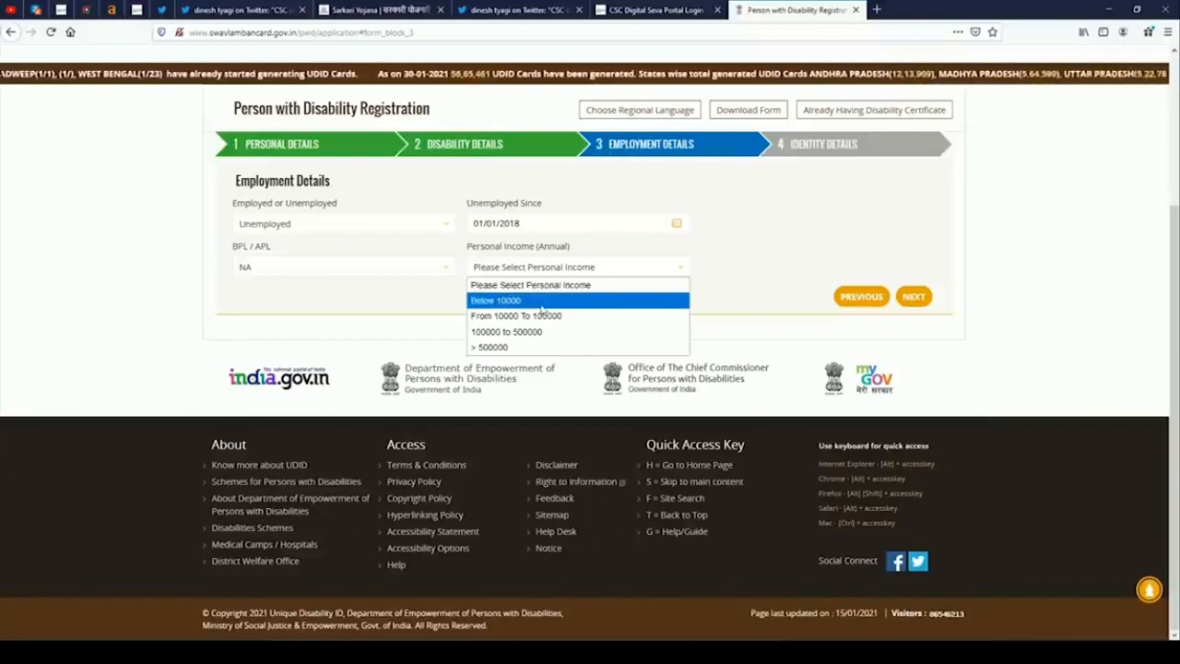
pyautogui.click(543, 302)
pyautogui.click(913, 296)
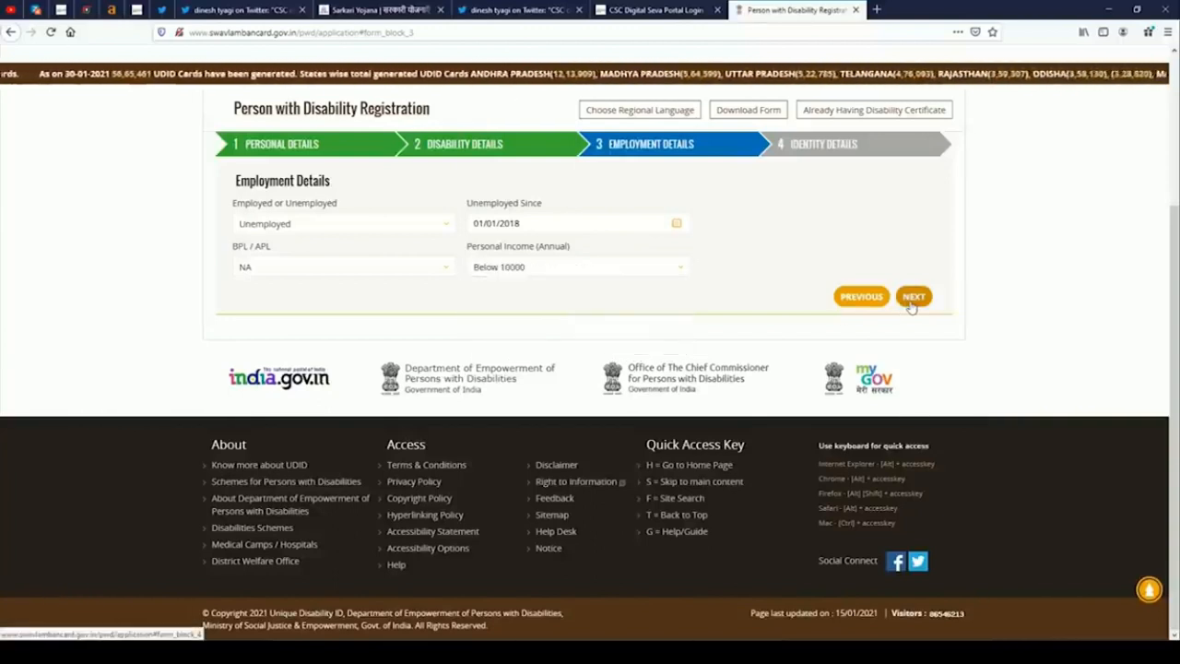
pyautogui.scroll(3, 237, 342)
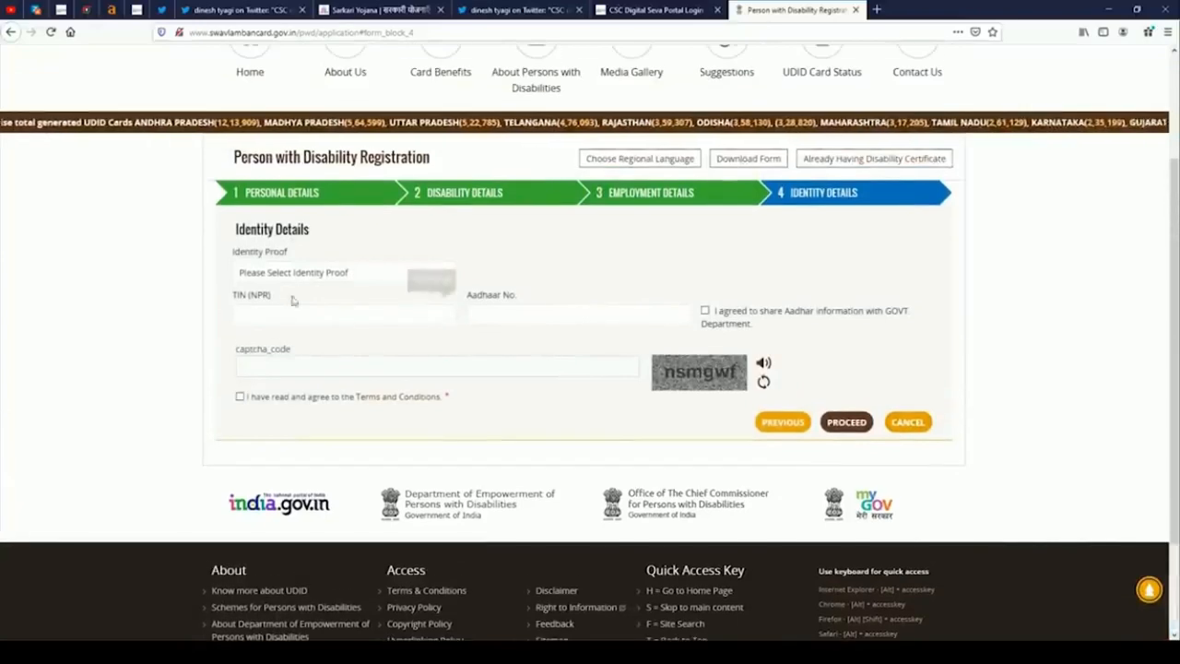
# Choose Aadhaar Card as identity proof and tick 'same as correspondence address'.
pyautogui.click(296, 273)
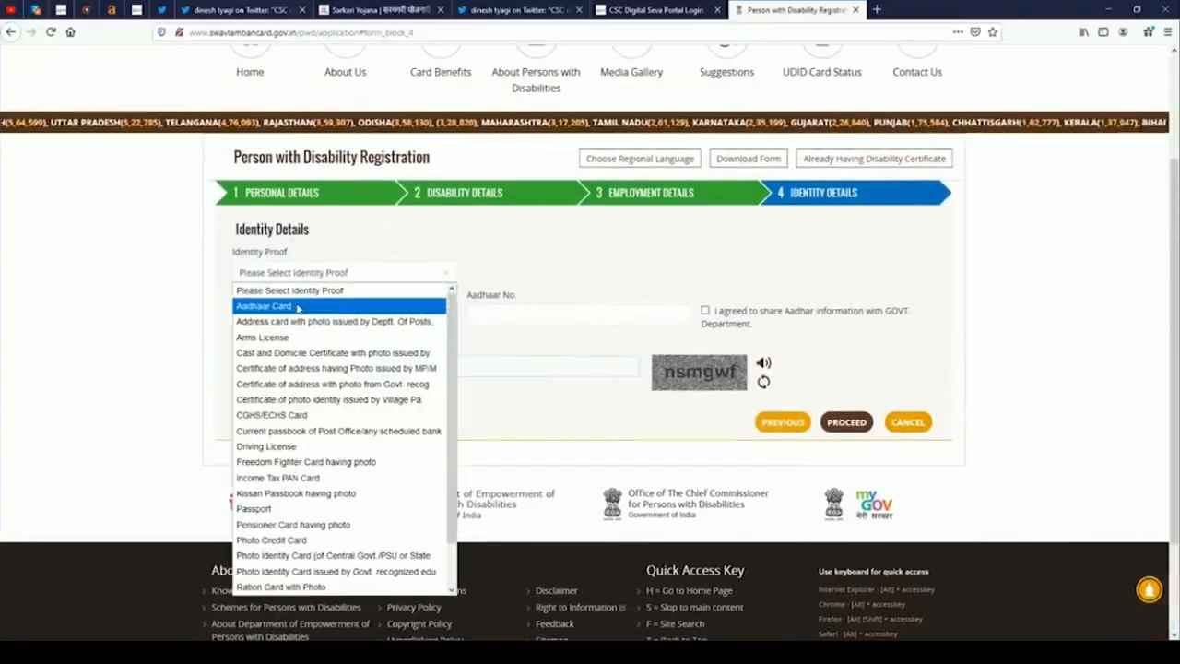
pyautogui.click(297, 306)
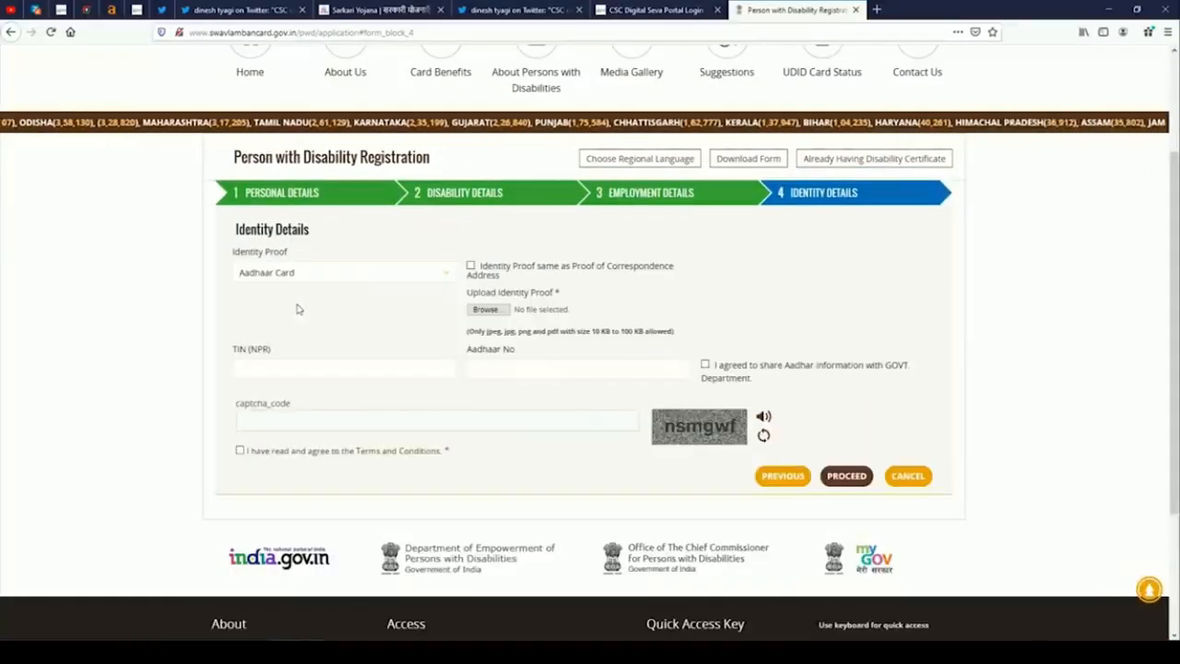
pyautogui.click(471, 266)
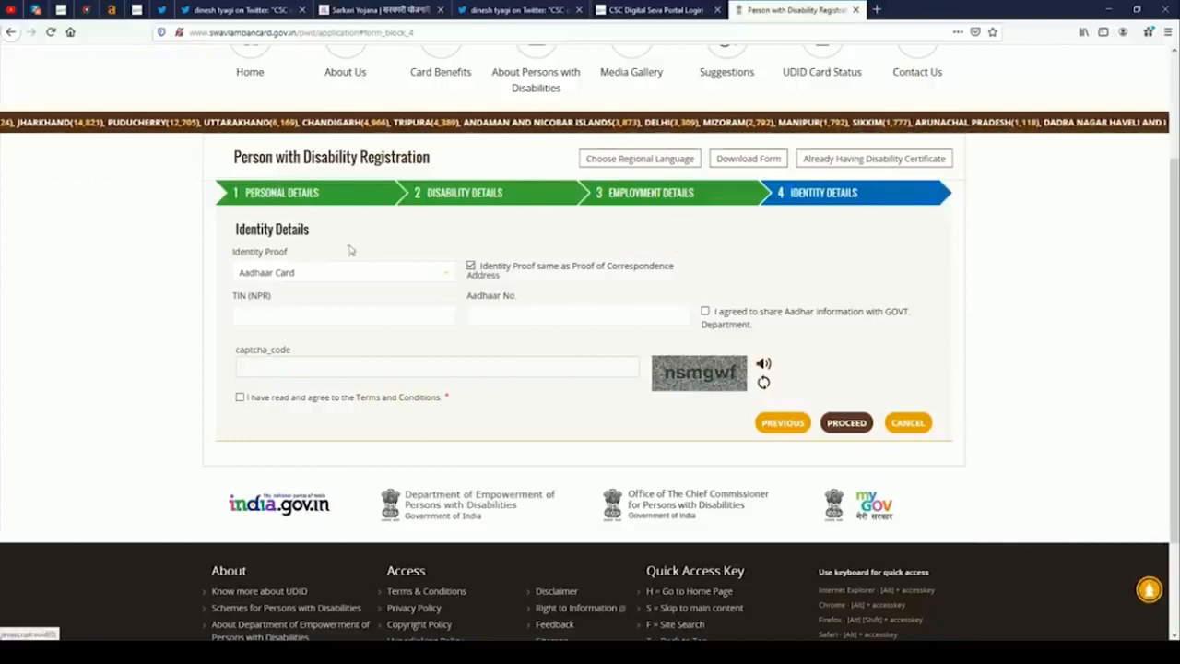
pyautogui.click(350, 273)
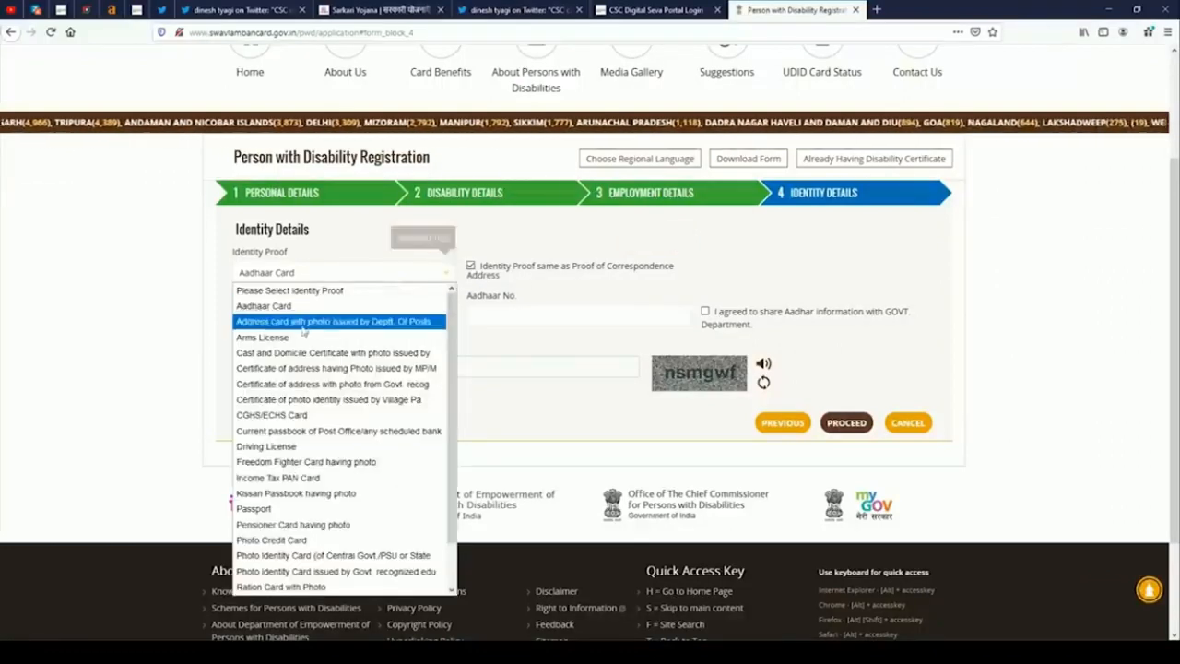
pyautogui.click(267, 305)
pyautogui.click(471, 266)
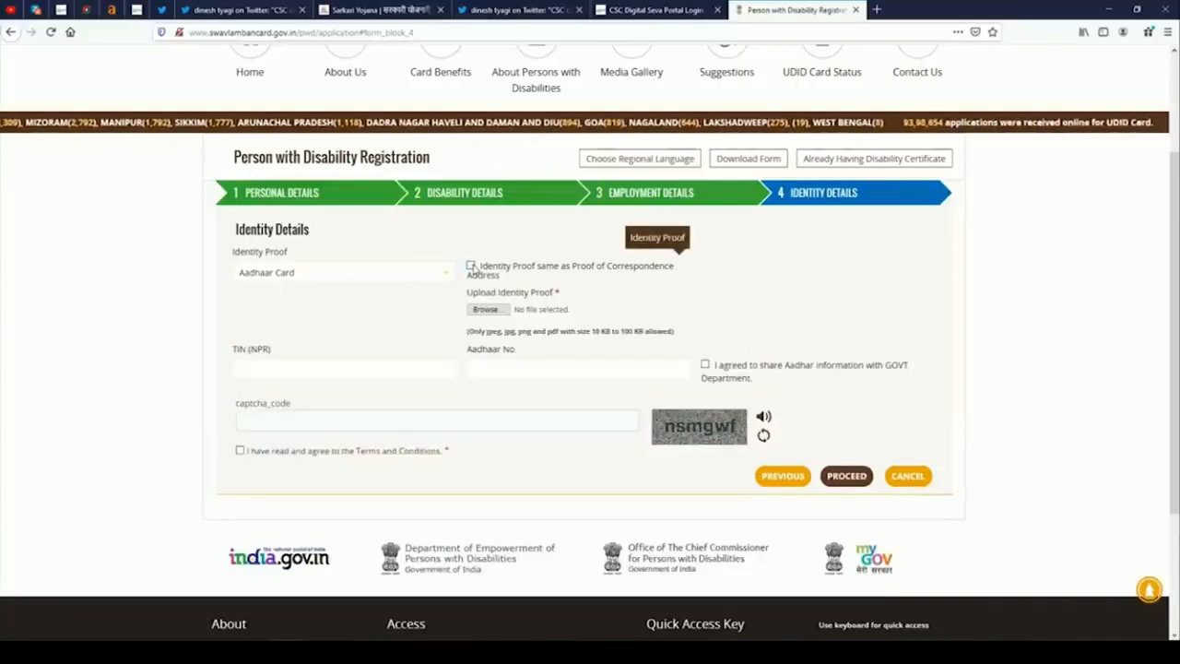
pyautogui.click(471, 265)
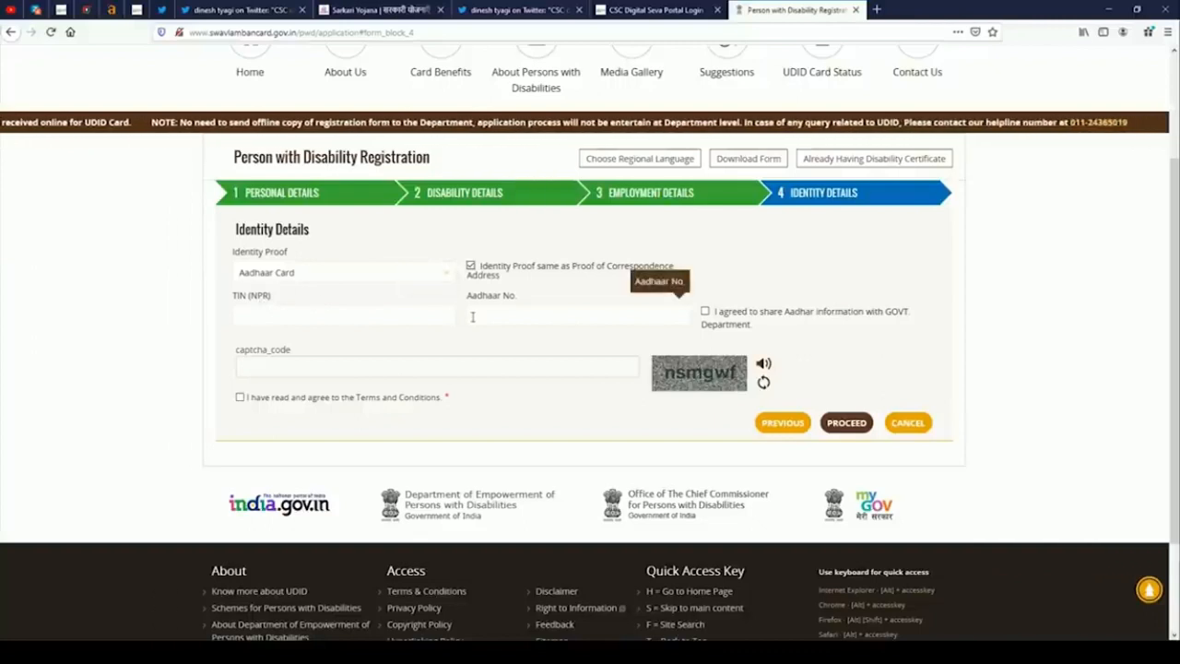
# Consent to Aadhaar sharing, enter the captcha and Aadhaar number, accept terms, and submit for preview.
pyautogui.click(705, 313)
pyautogui.click(427, 373)
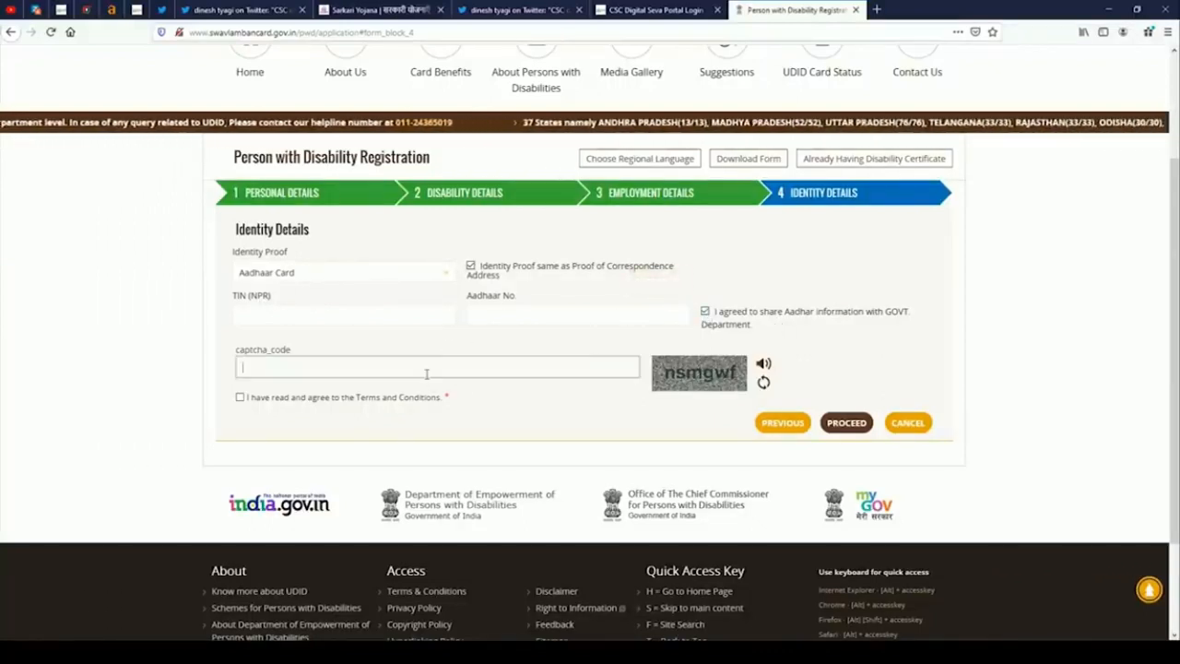
pyautogui.write('nsmgwf')
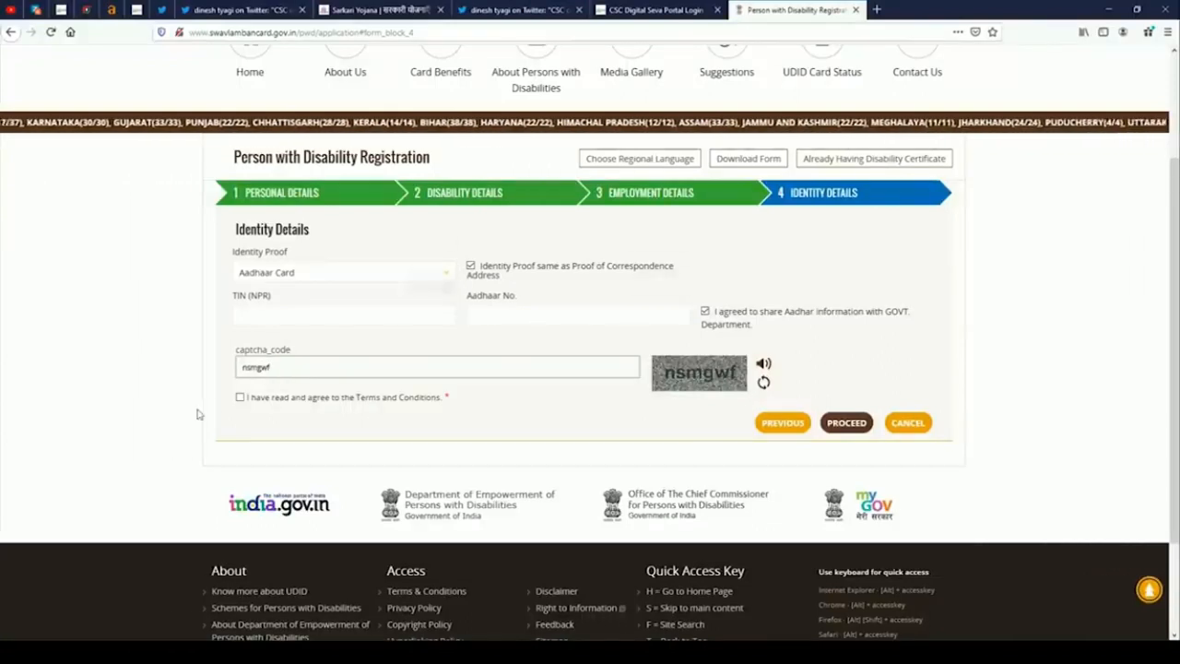
pyautogui.click(240, 397)
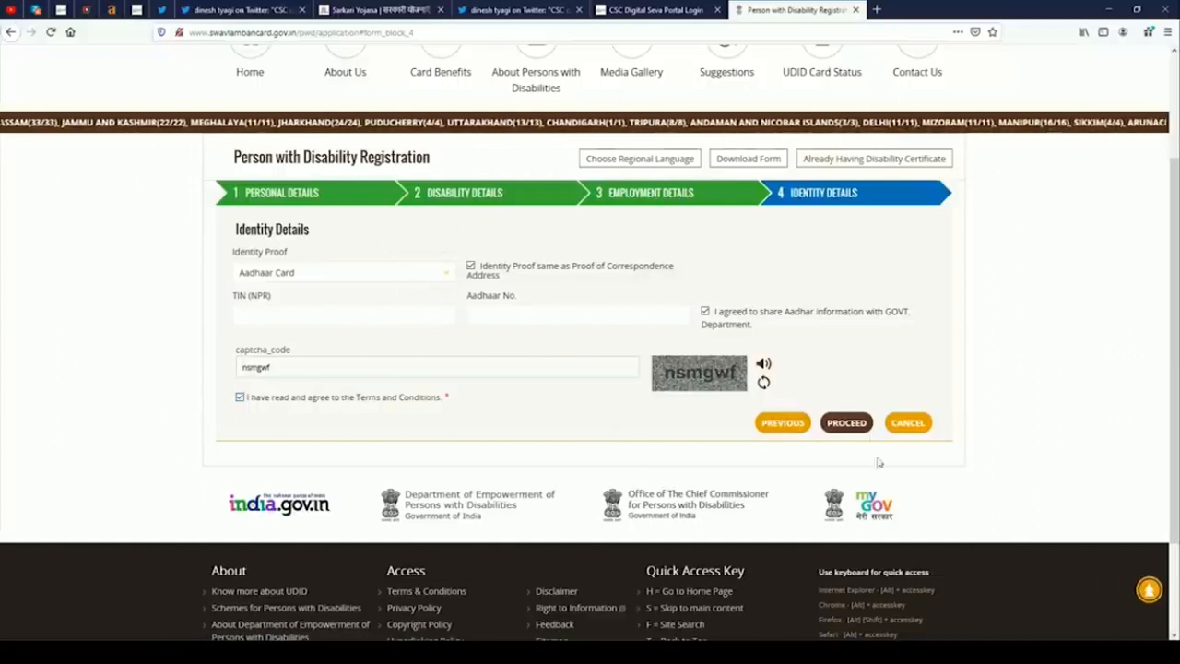
pyautogui.click(847, 422)
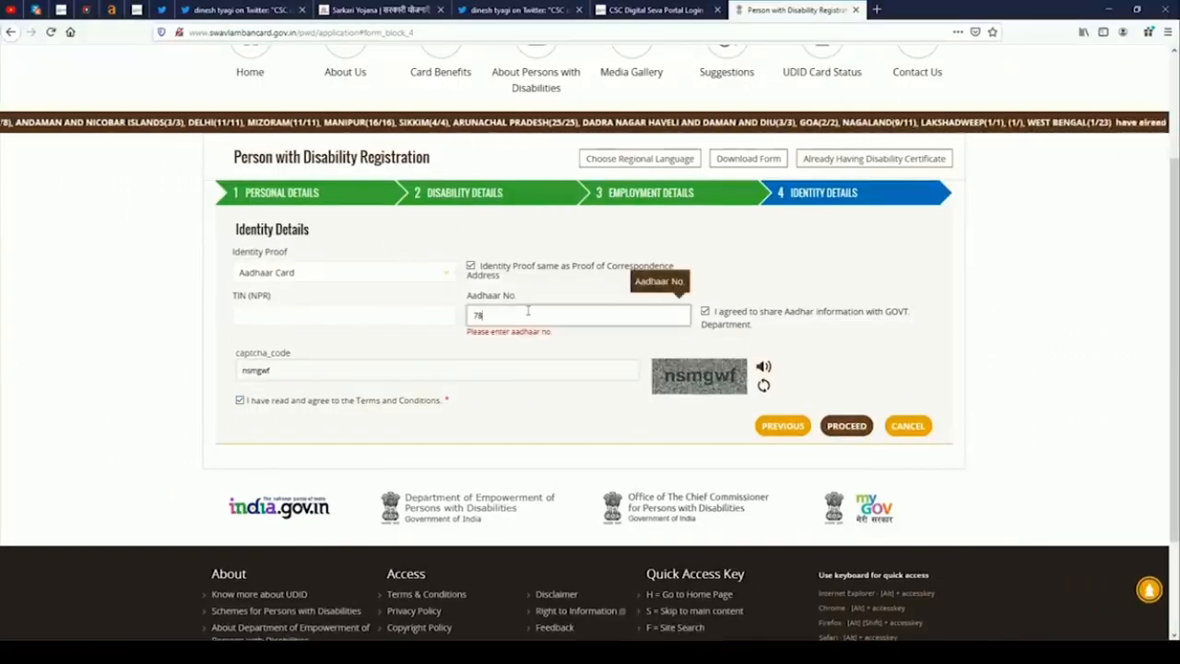
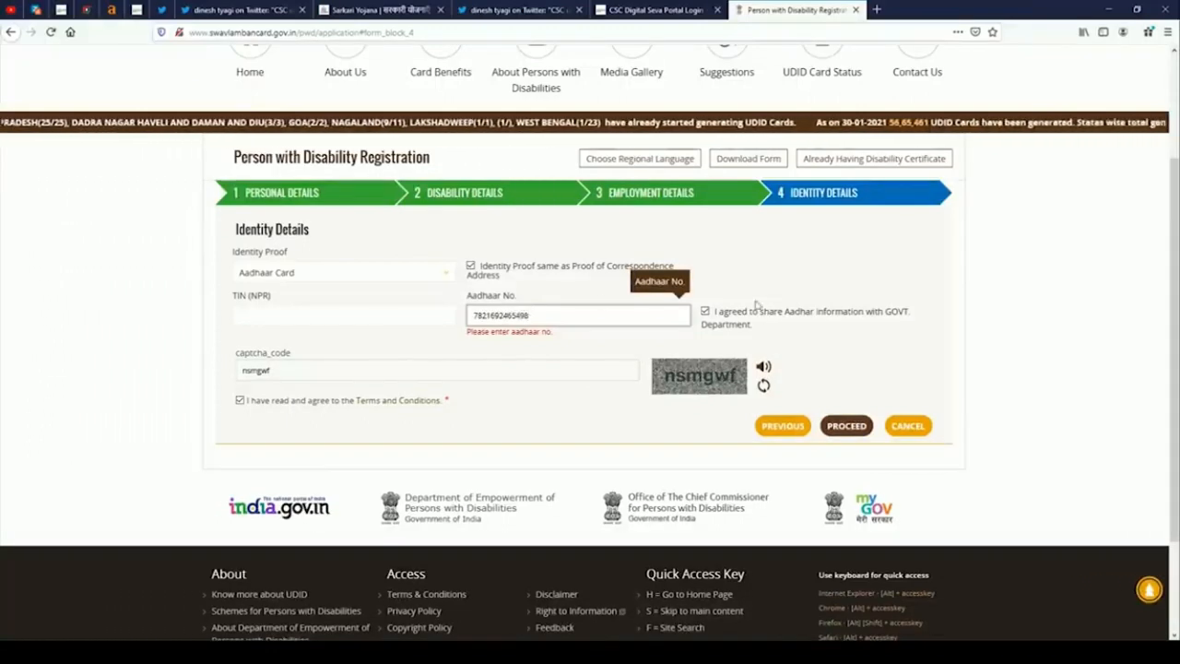
pyautogui.click(882, 339)
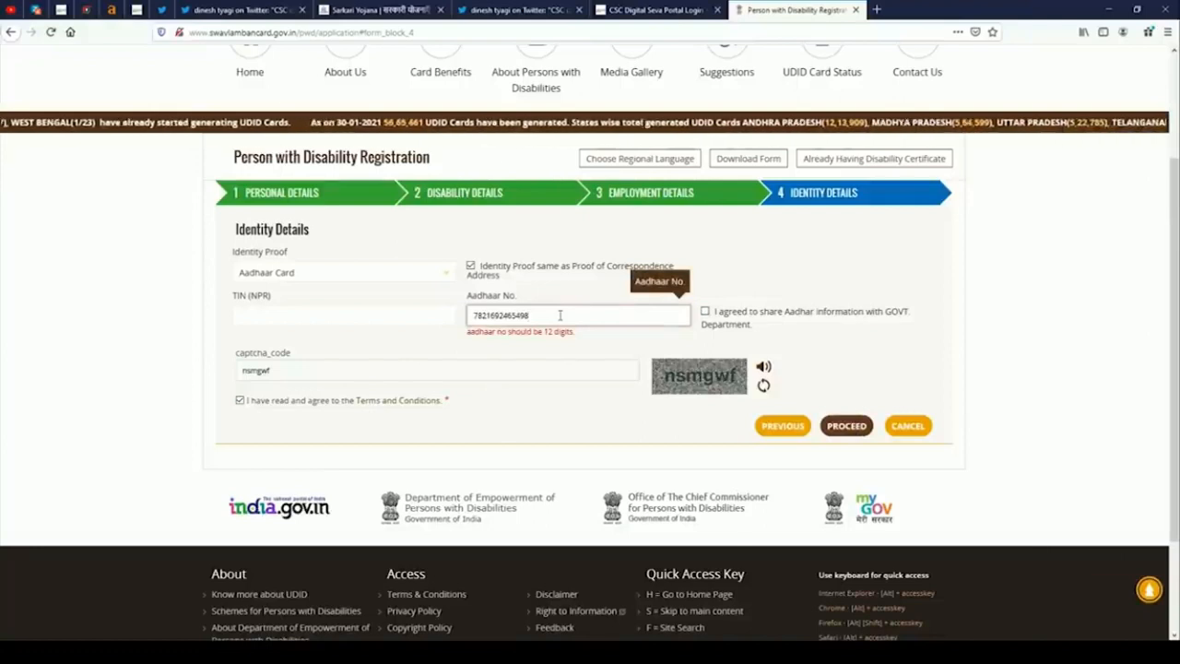
pyautogui.click(582, 350)
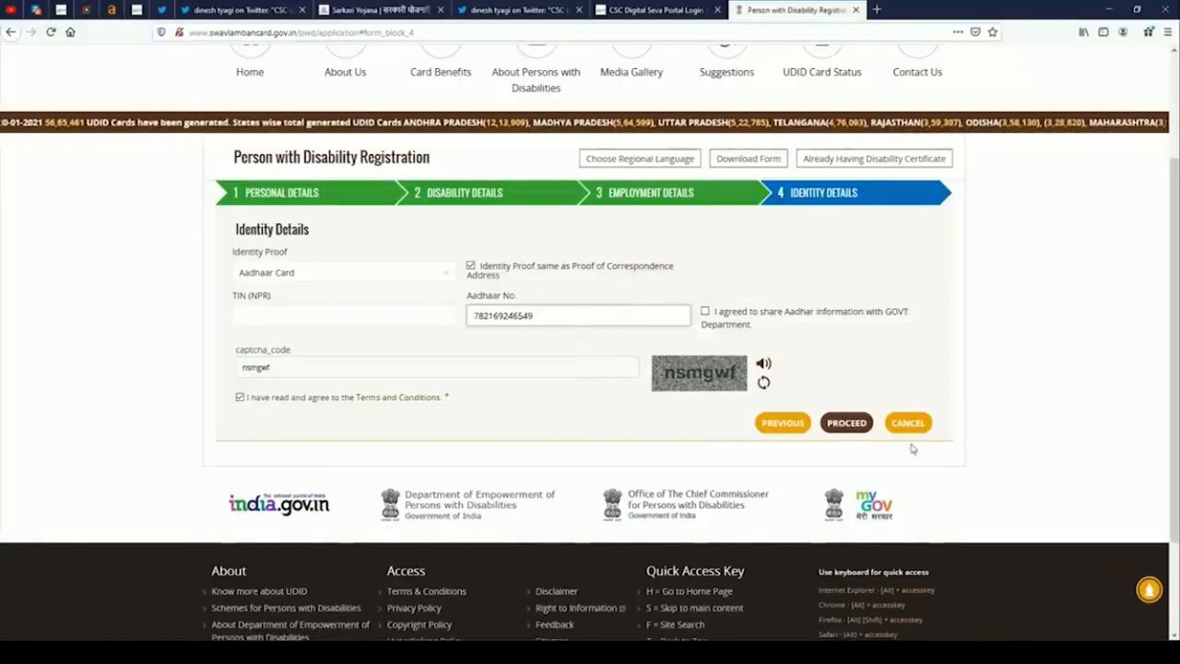
pyautogui.click(848, 422)
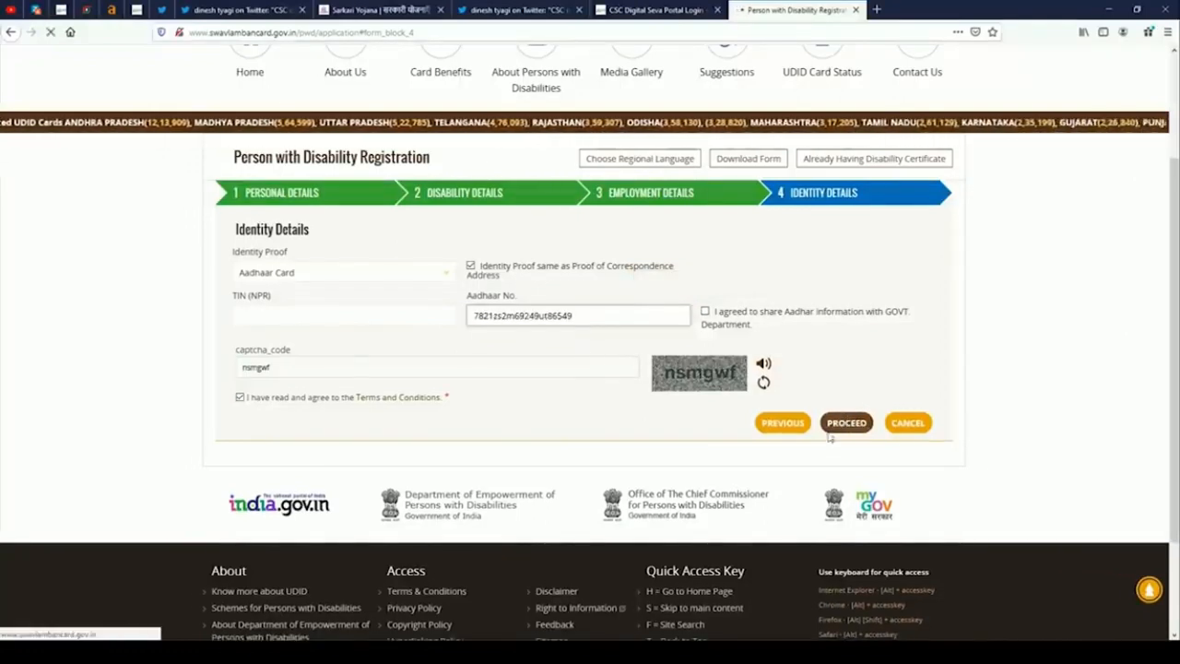
# Scroll down and back through the application preview to review its sections.
pyautogui.scroll(-5, 852, 395)
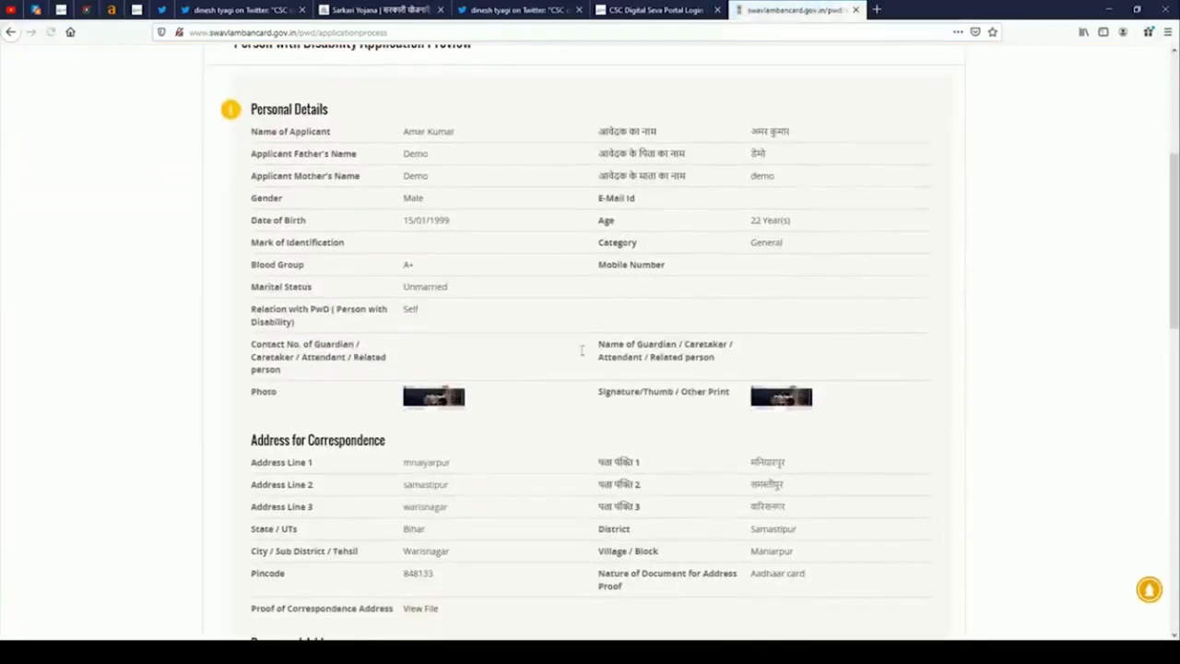
pyautogui.scroll(-2, 439, 157)
pyautogui.scroll(2, 437, 243)
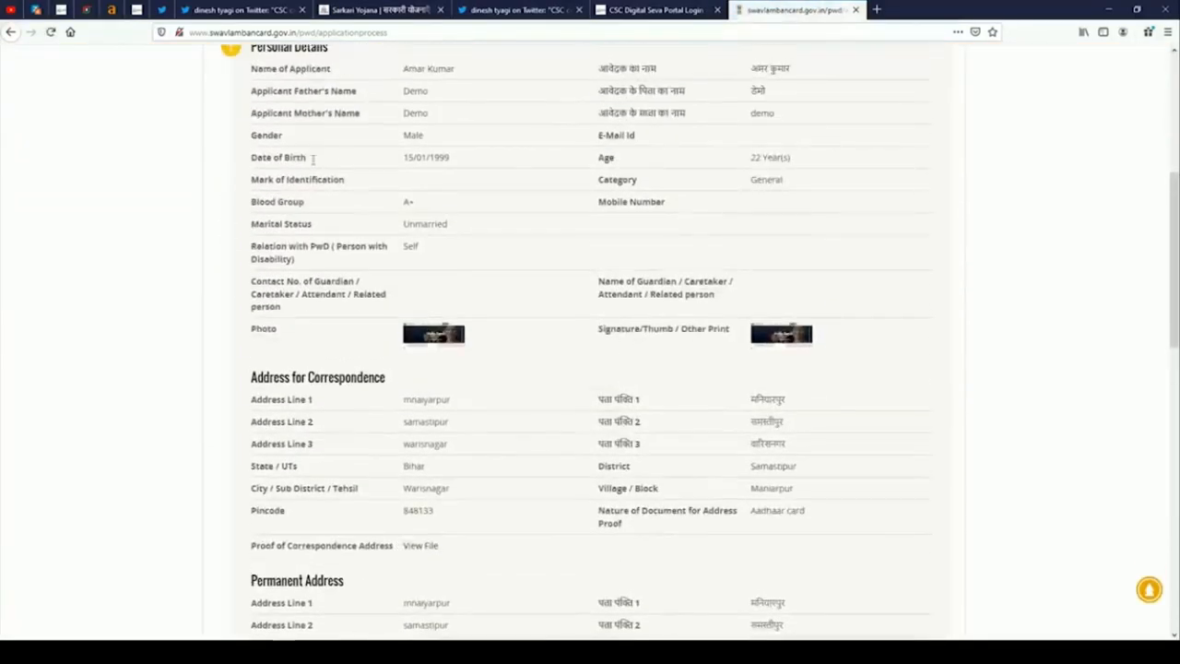
pyautogui.scroll(1, 401, 136)
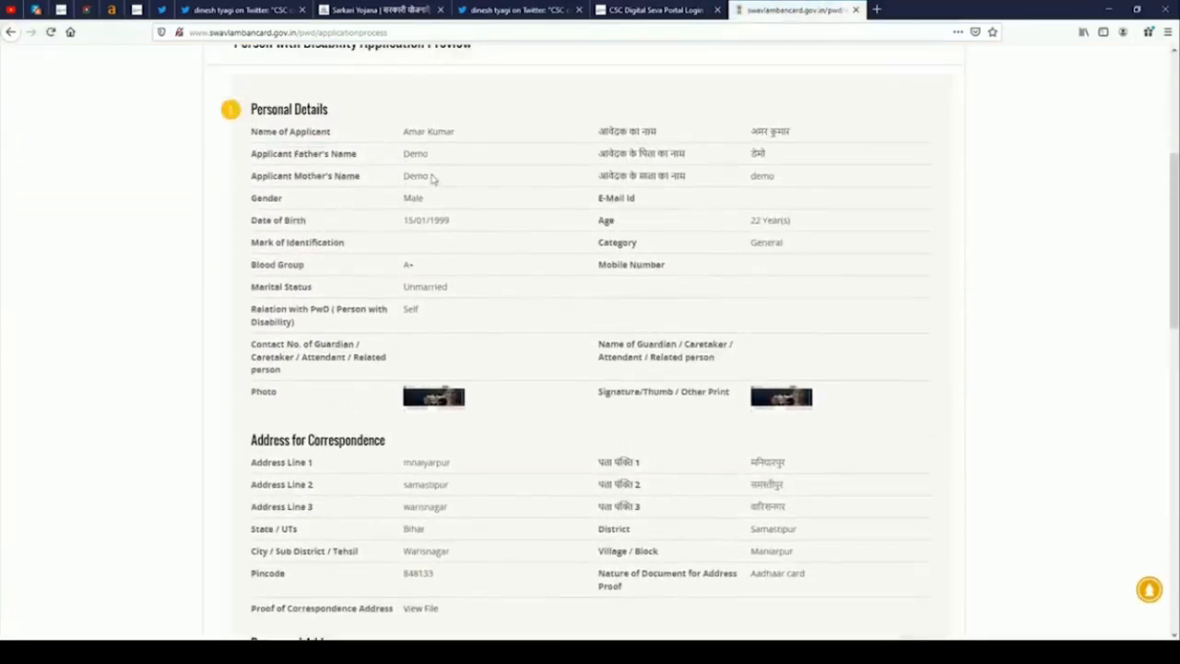
pyautogui.scroll(-7, 413, 185)
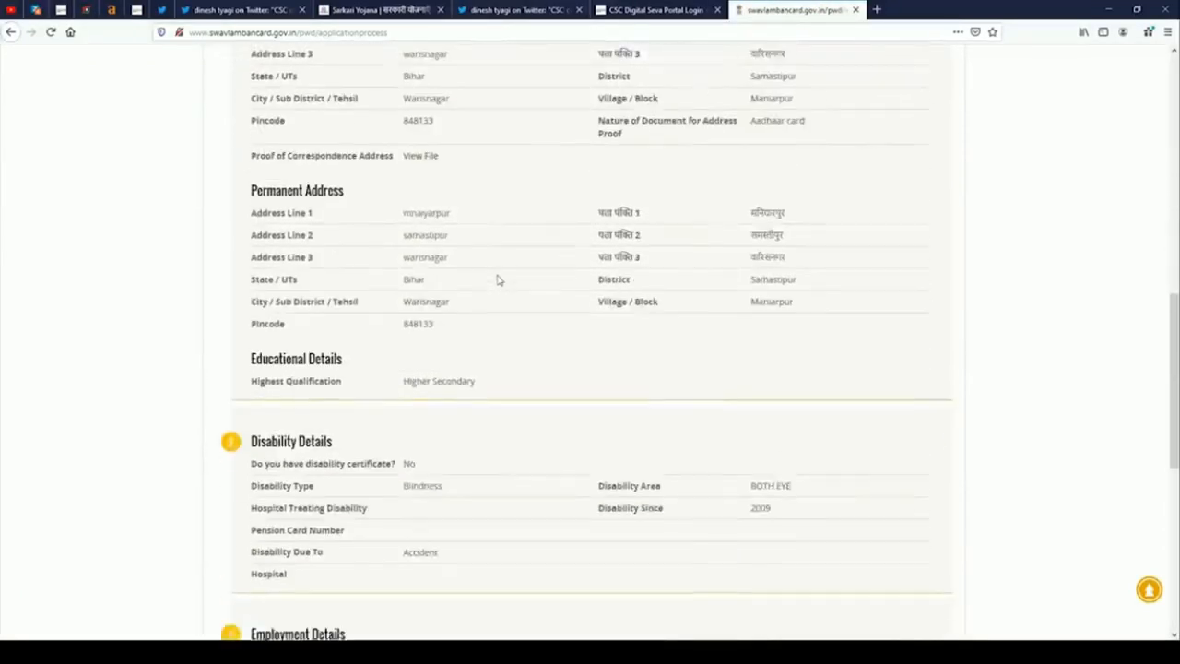
pyautogui.scroll(-3, 498, 283)
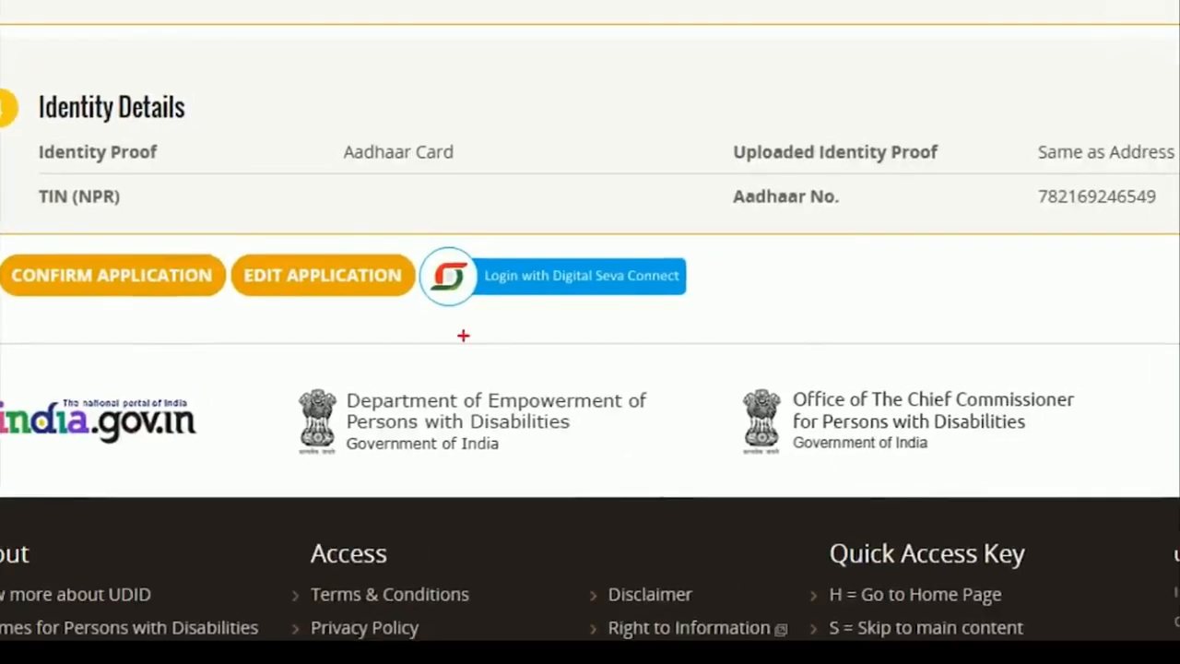
# Select text in the preview and settle on Identity Details above CONFIRM APPLICATION.
pyautogui.moveTo(421, 248)
pyautogui.mouseDown()
pyautogui.moveTo(640, 313)
pyautogui.moveTo(720, 319)
pyautogui.mouseUp()
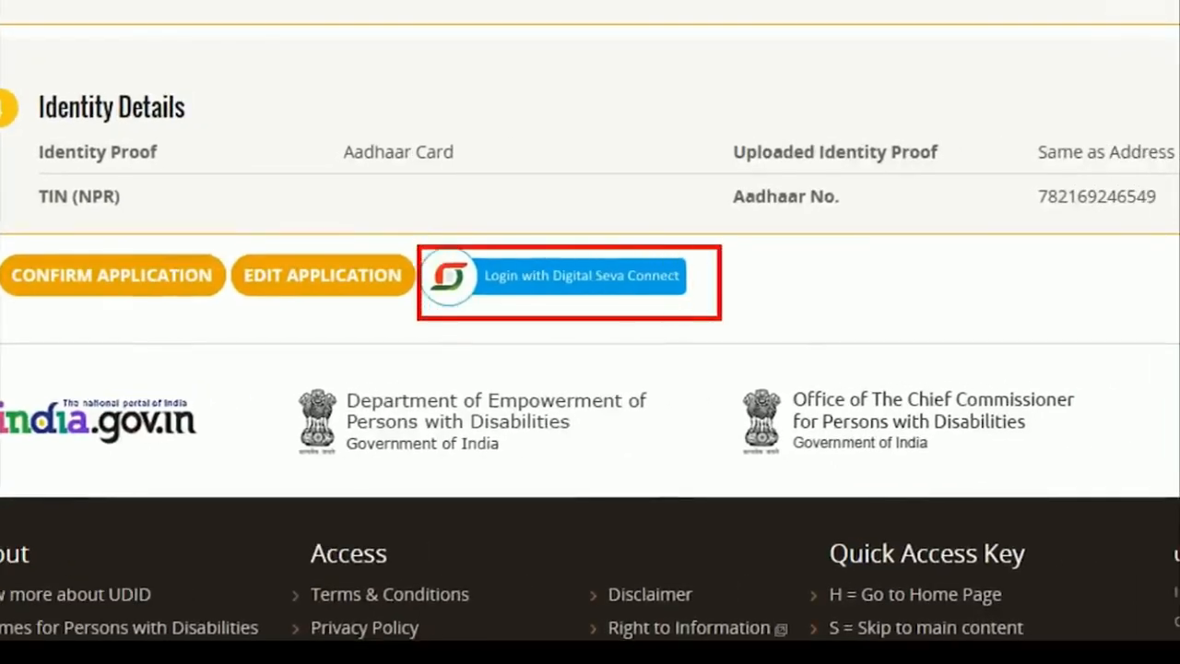
pyautogui.press('Escape')
pyautogui.hotkey('ctrl', '1')
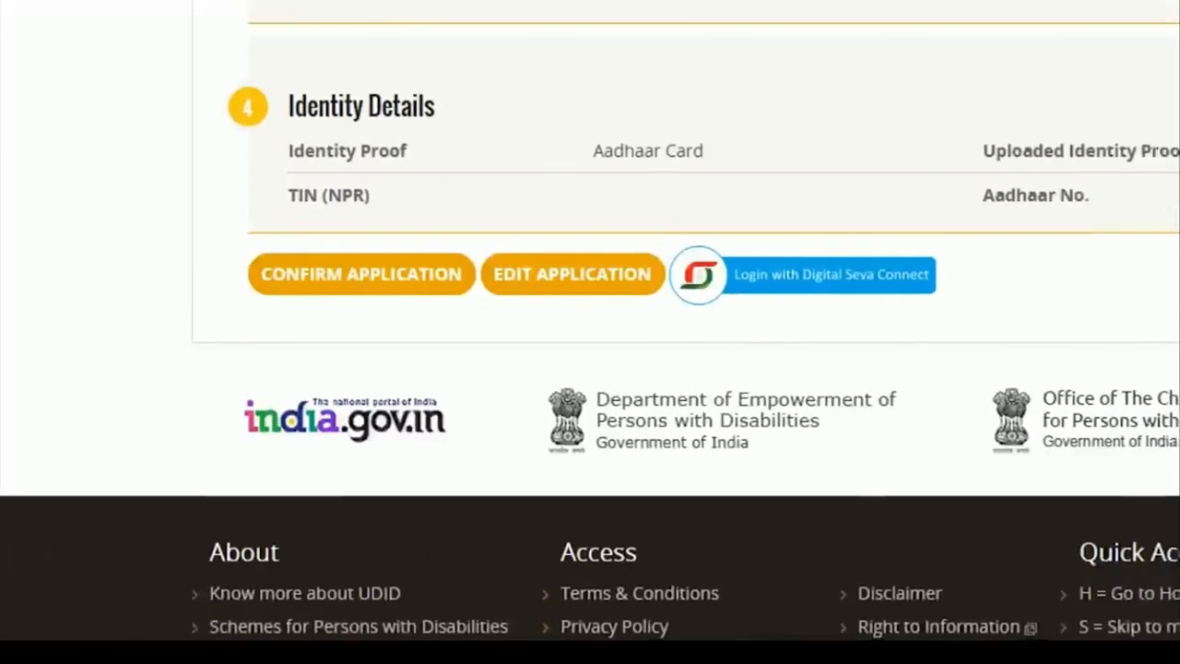
pyautogui.click(203, 323)
pyautogui.moveTo(239, 251)
pyautogui.mouseDown()
pyautogui.moveTo(475, 338)
pyautogui.moveTo(488, 324)
pyautogui.mouseUp()
pyautogui.press('Escape')
pyautogui.scroll(3, 606, 234)
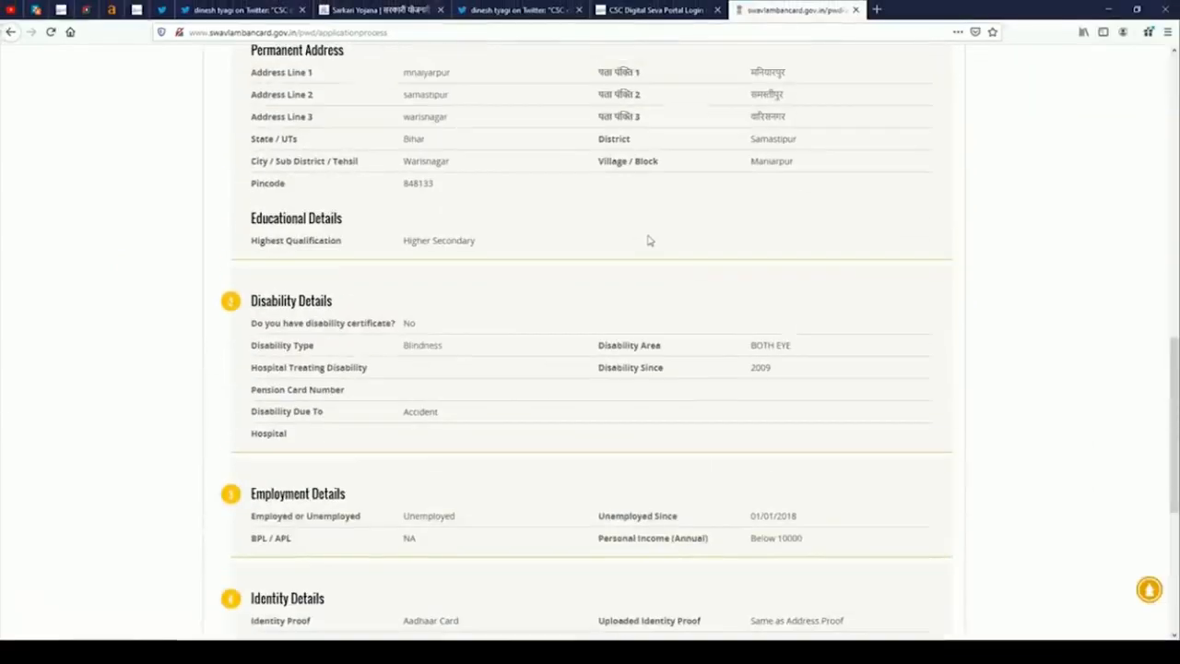
pyautogui.scroll(-5, 607, 234)
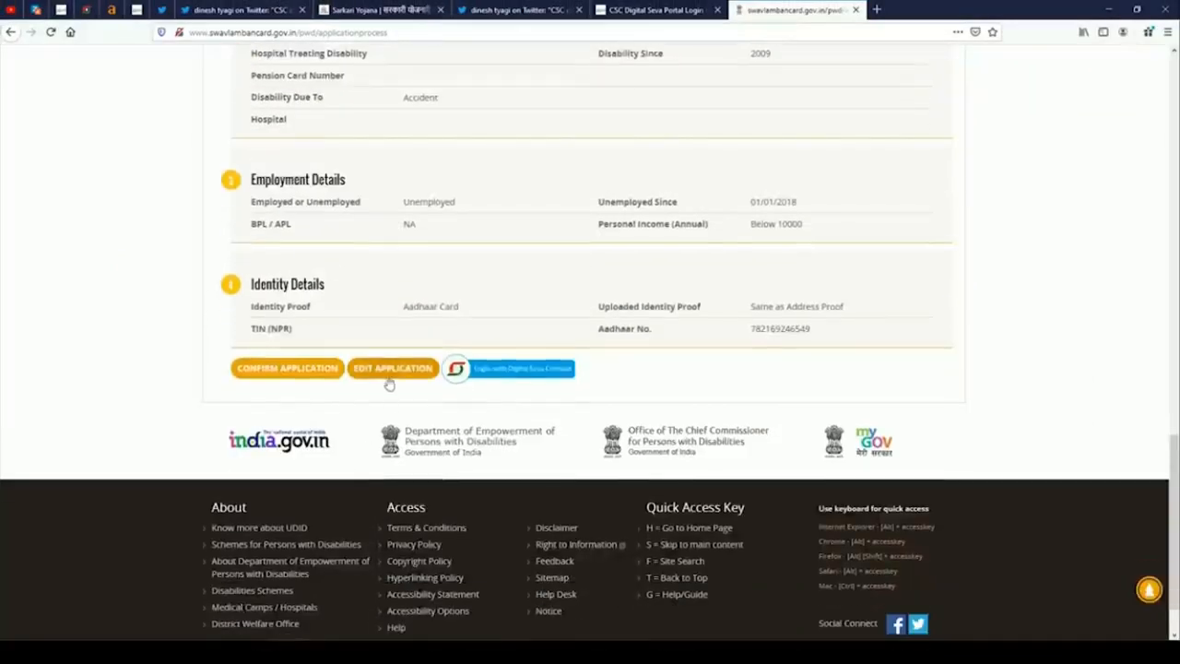
pyautogui.scroll(1, 739, 409)
pyautogui.scroll(1, 740, 409)
# Confirm the application, tick checklist points 04–07 as Yes, and submit it.
pyautogui.click(266, 495)
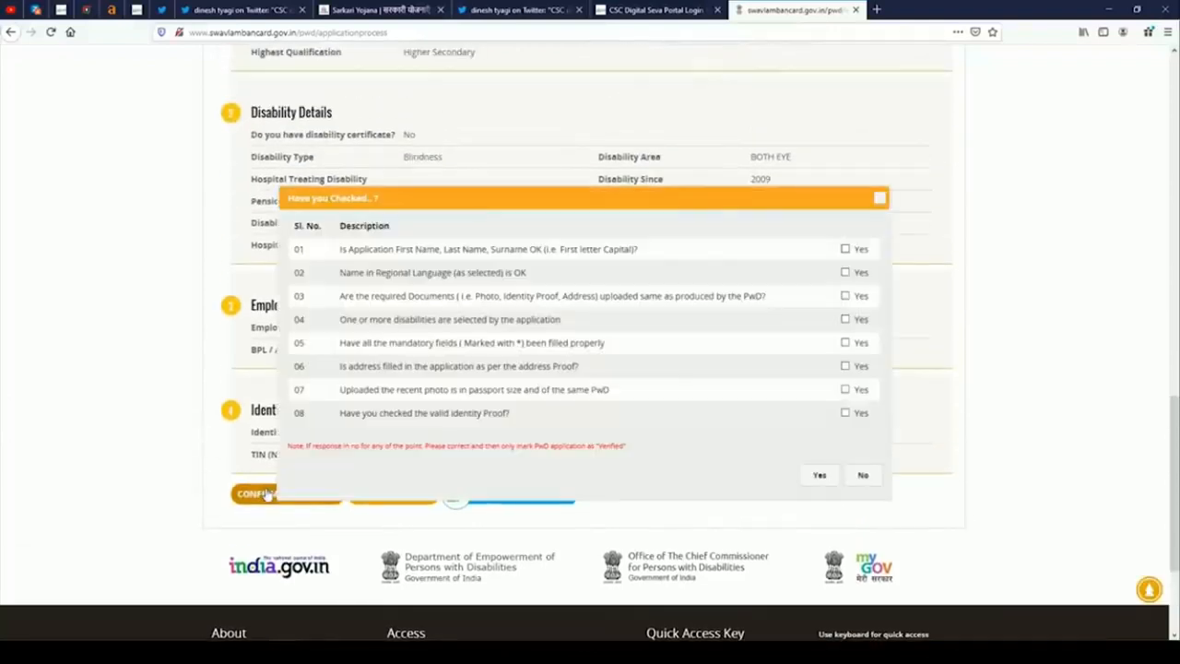
pyautogui.scroll(-1, 684, 295)
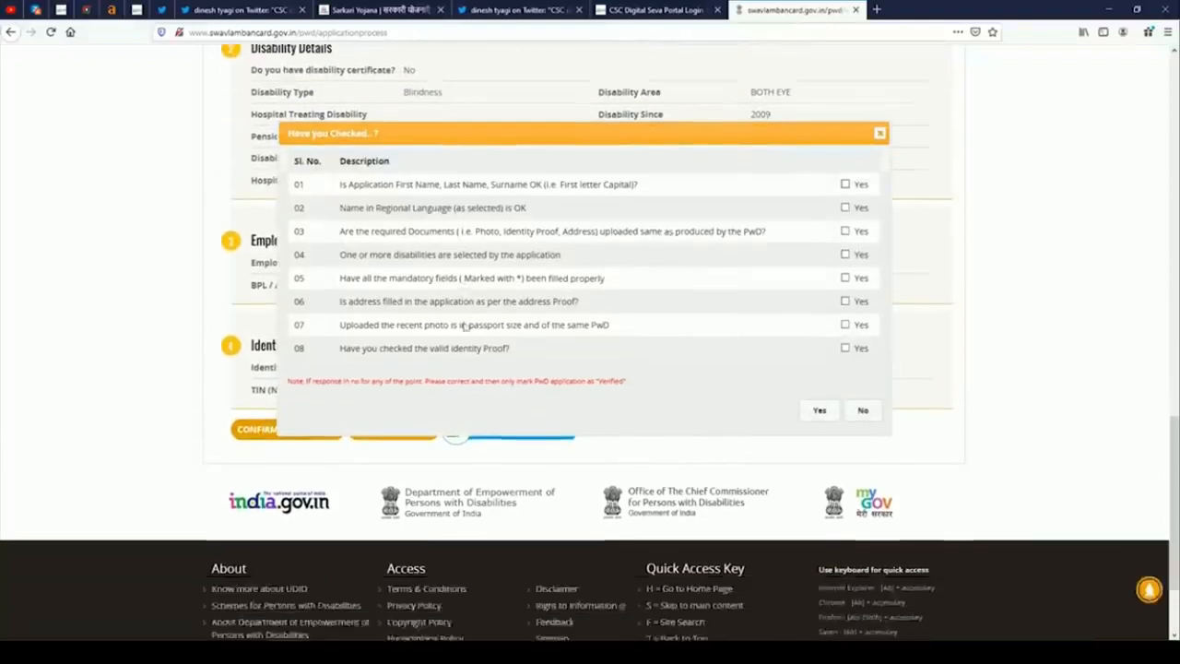
pyautogui.scroll(1, 574, 332)
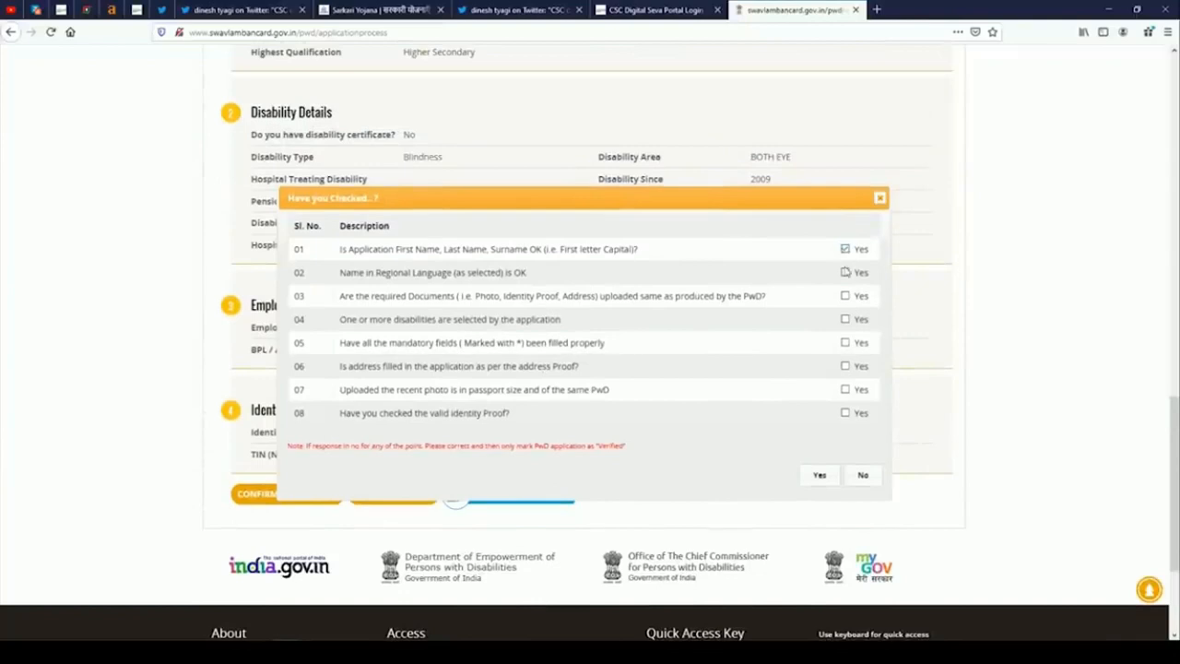
pyautogui.click(845, 319)
pyautogui.click(845, 343)
pyautogui.click(846, 366)
pyautogui.click(845, 389)
pyautogui.click(830, 479)
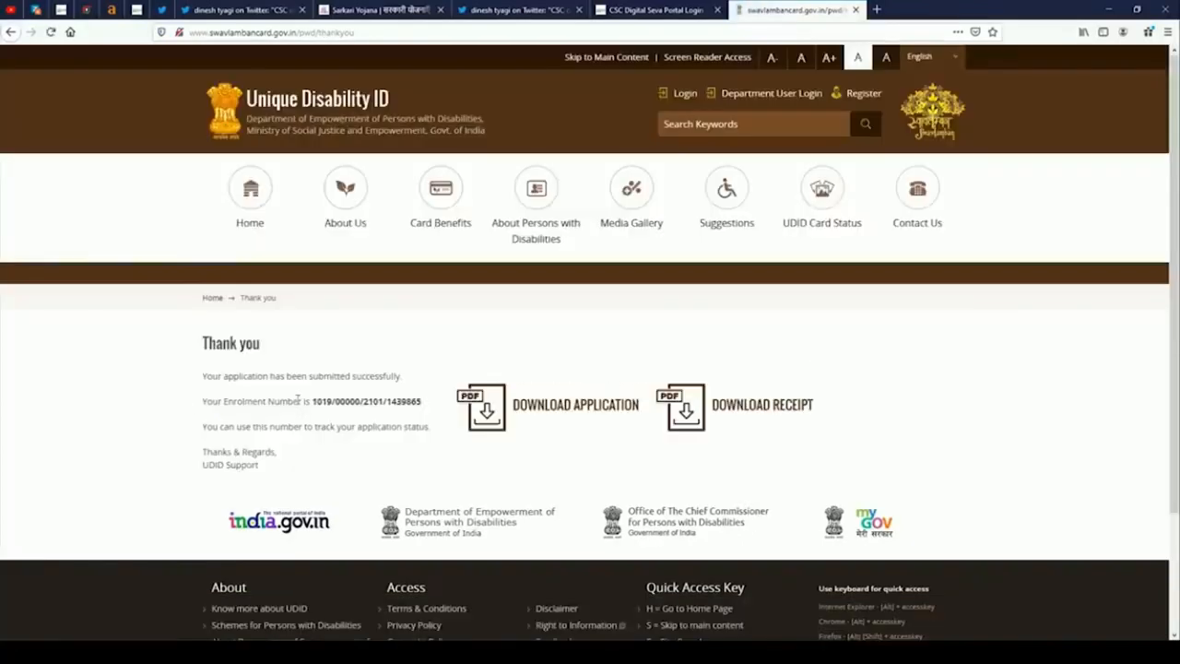
# Copy the enrolment number from the Thank you page.
pyautogui.moveTo(314, 403); pyautogui.dragTo(423, 402)
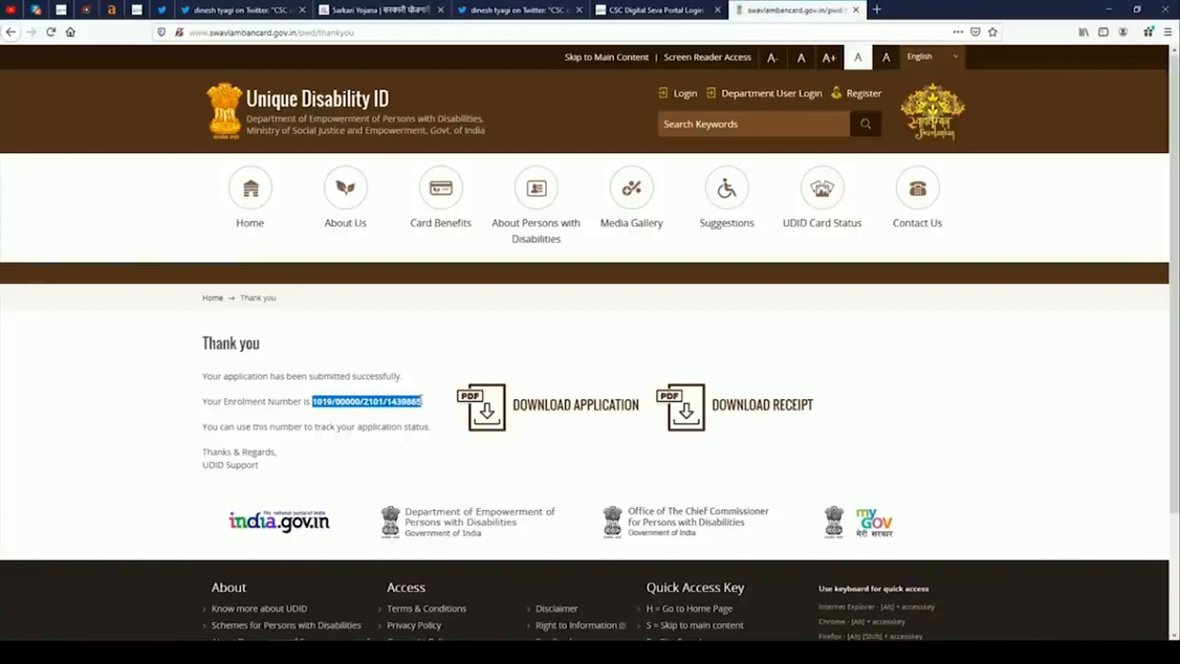
pyautogui.rightClick(446, 403)
pyautogui.click(457, 411)
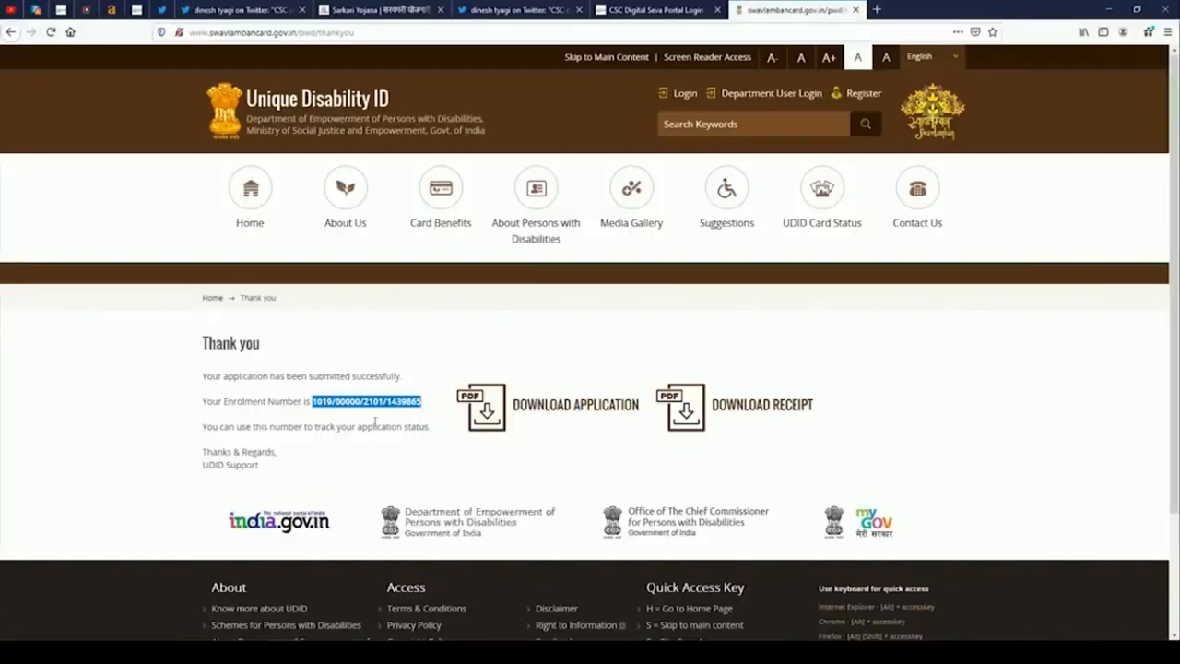
# Save a Firefox screenshot of the Thank you section.
pyautogui.click(958, 31)
pyautogui.click(858, 164)
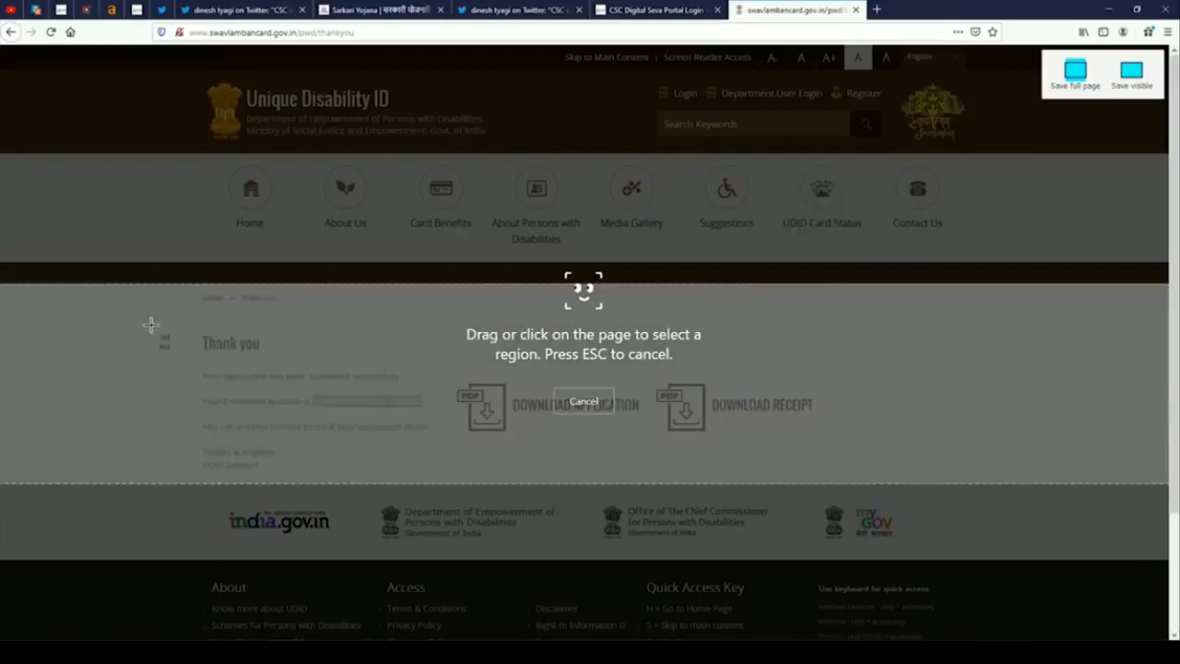
pyautogui.moveTo(144, 320); pyautogui.dragTo(932, 547)
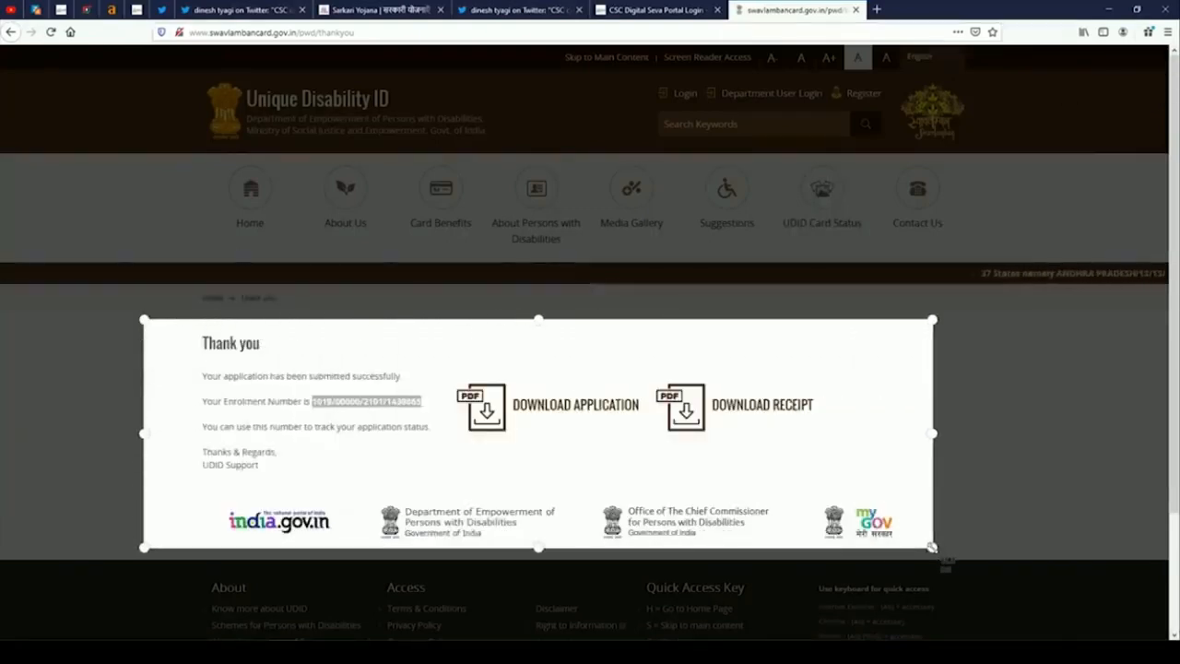
pyautogui.click(880, 567)
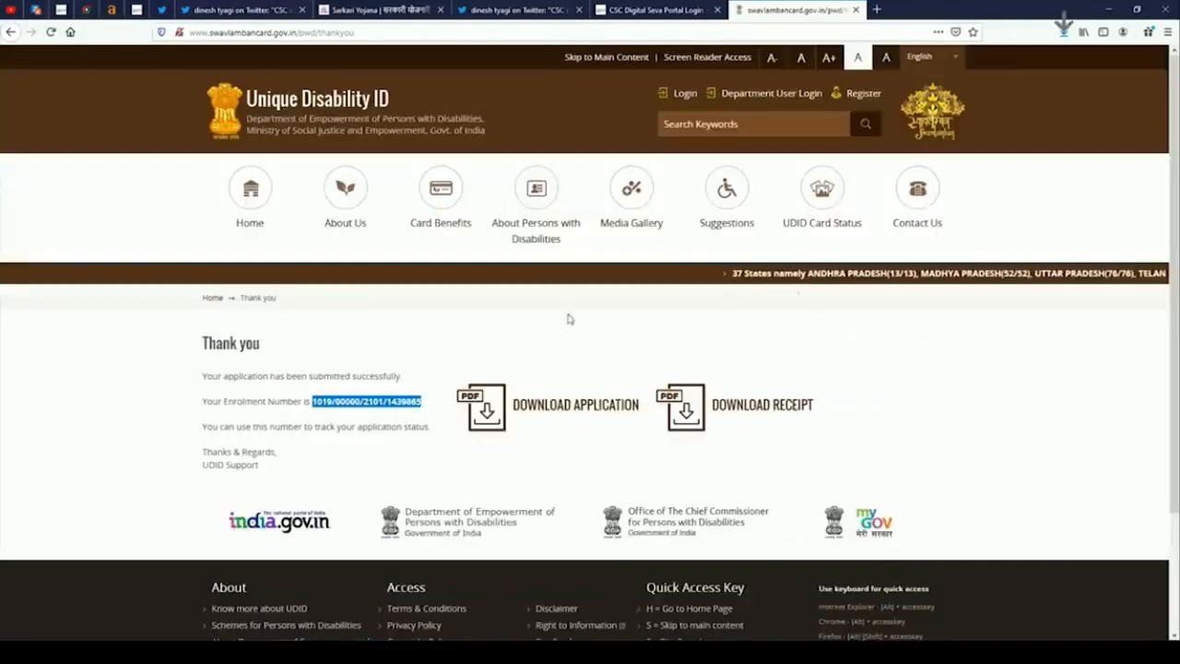
# Download the submitted application as a PDF through IDM.
pyautogui.click(550, 408)
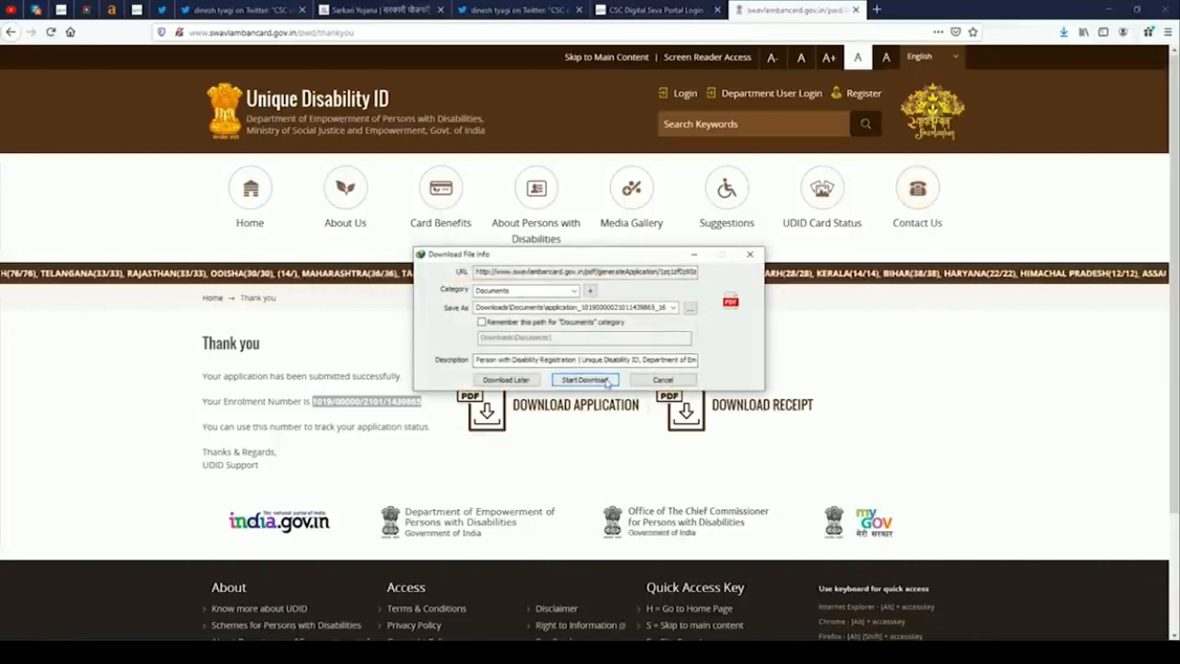
pyautogui.click(585, 379)
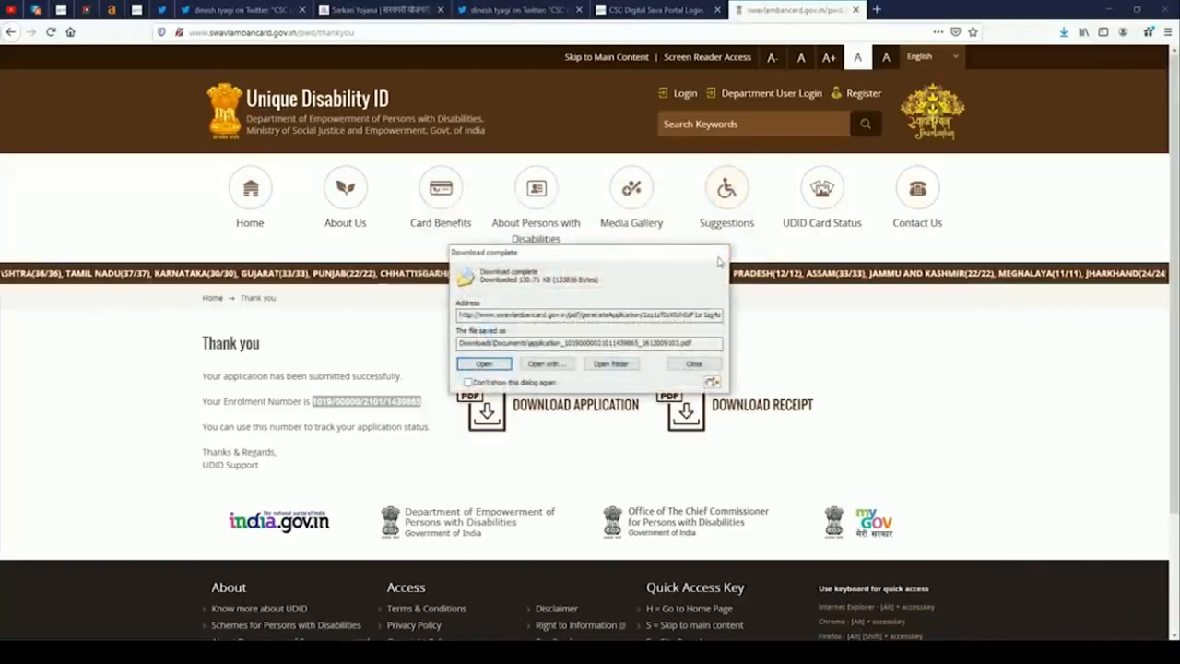
pyautogui.click(715, 252)
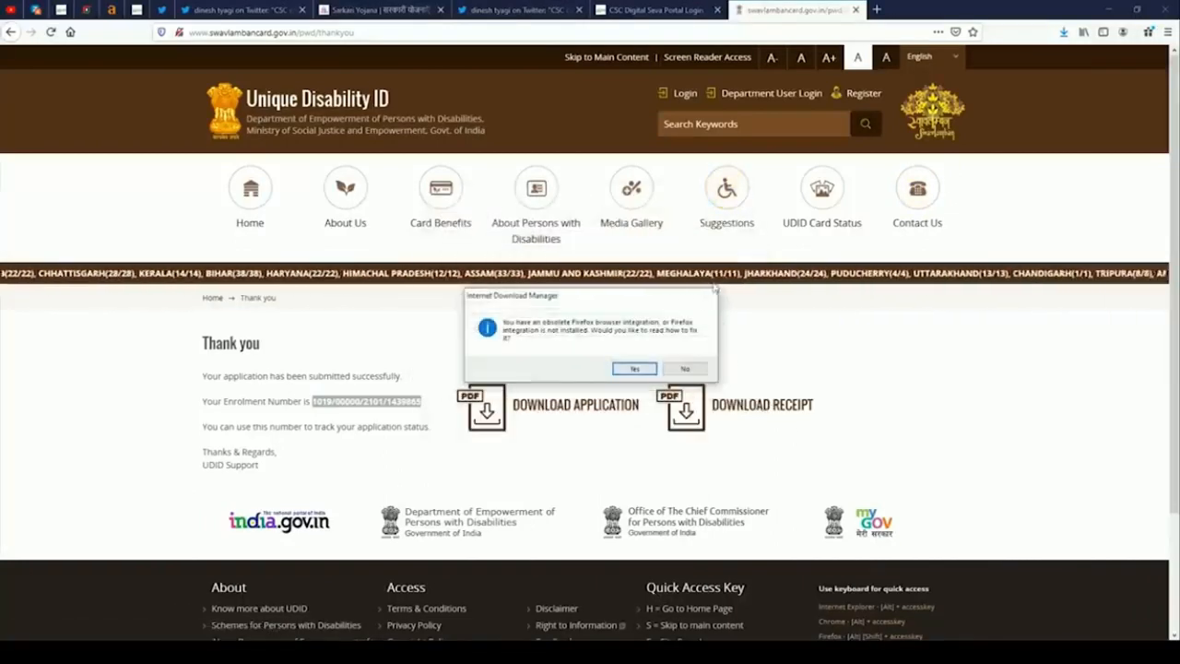
pyautogui.click(686, 369)
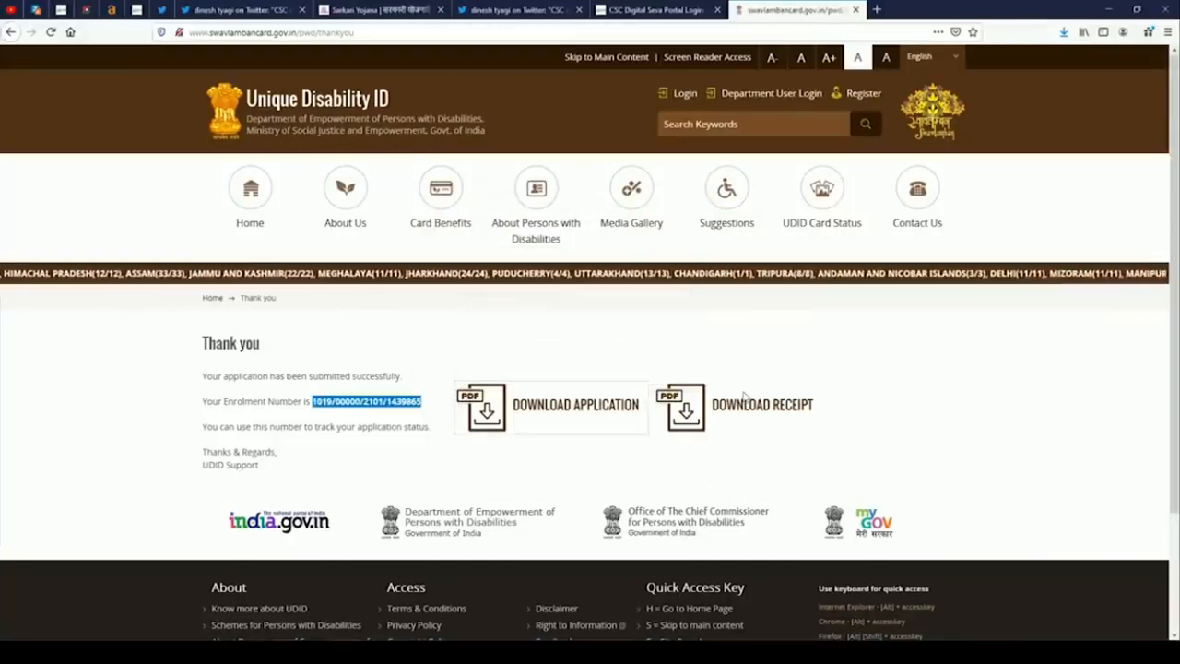
# Download the application receipt as a PDF through IDM.
pyautogui.click(754, 410)
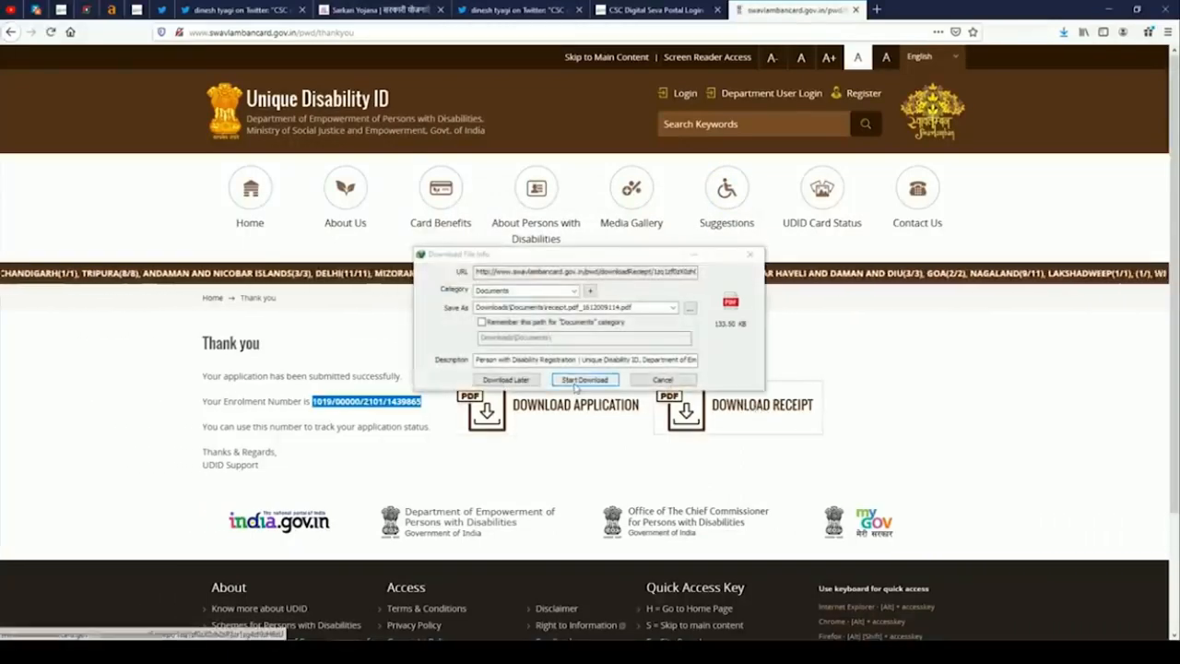
pyautogui.click(581, 379)
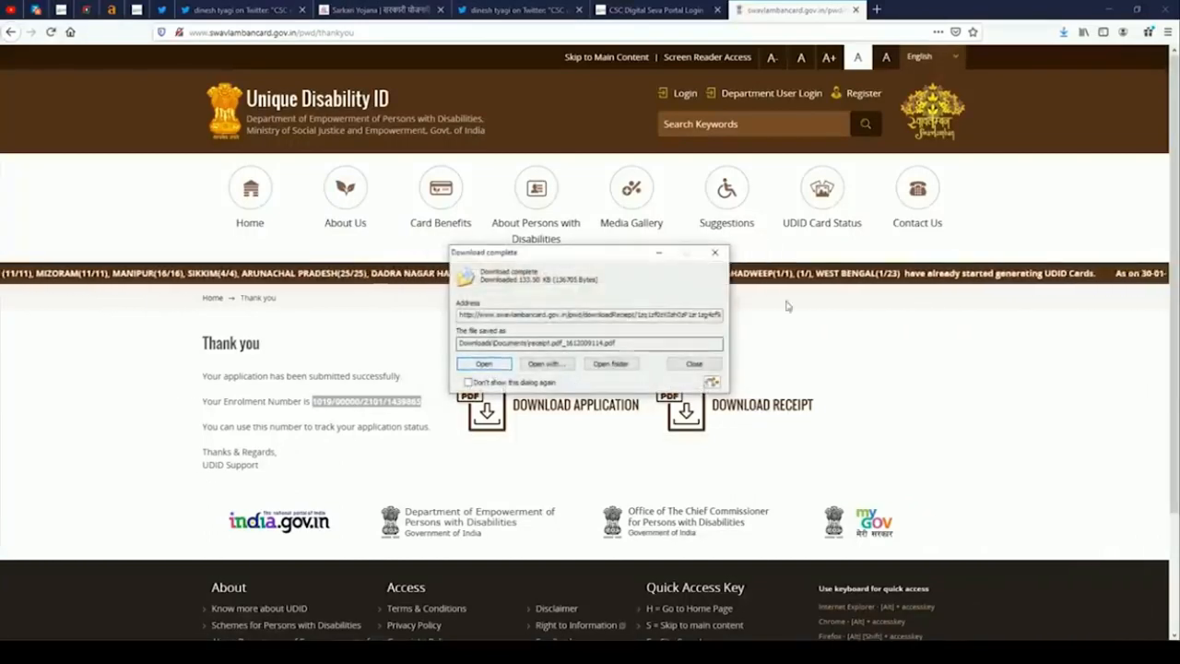
pyautogui.click(723, 255)
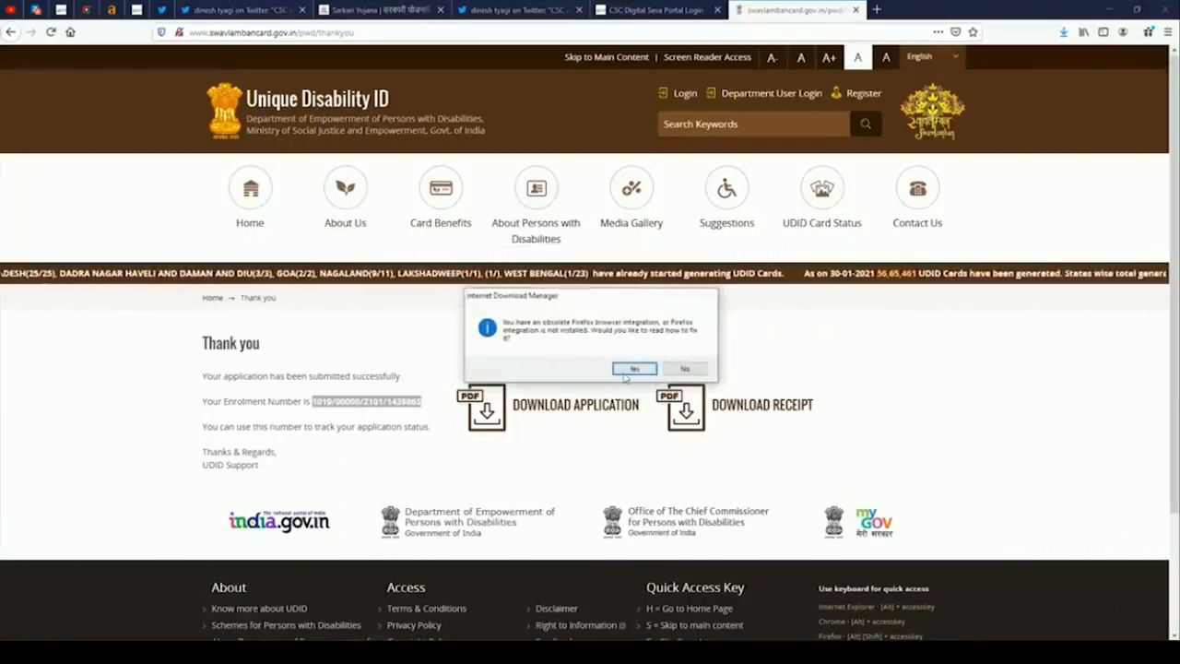
pyautogui.click(685, 369)
# Reselect and copy the enrolment number to the clipboard.
pyautogui.click(314, 401)
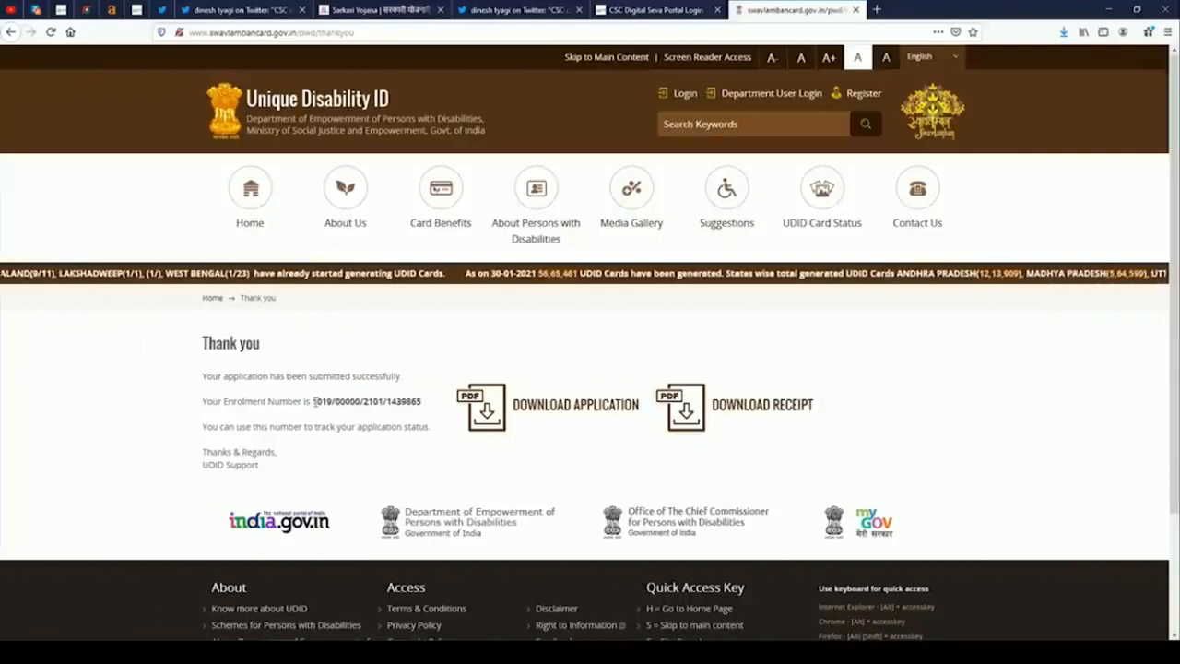
pyautogui.moveTo(314, 401); pyautogui.dragTo(423, 402)
pyautogui.rightClick(422, 405)
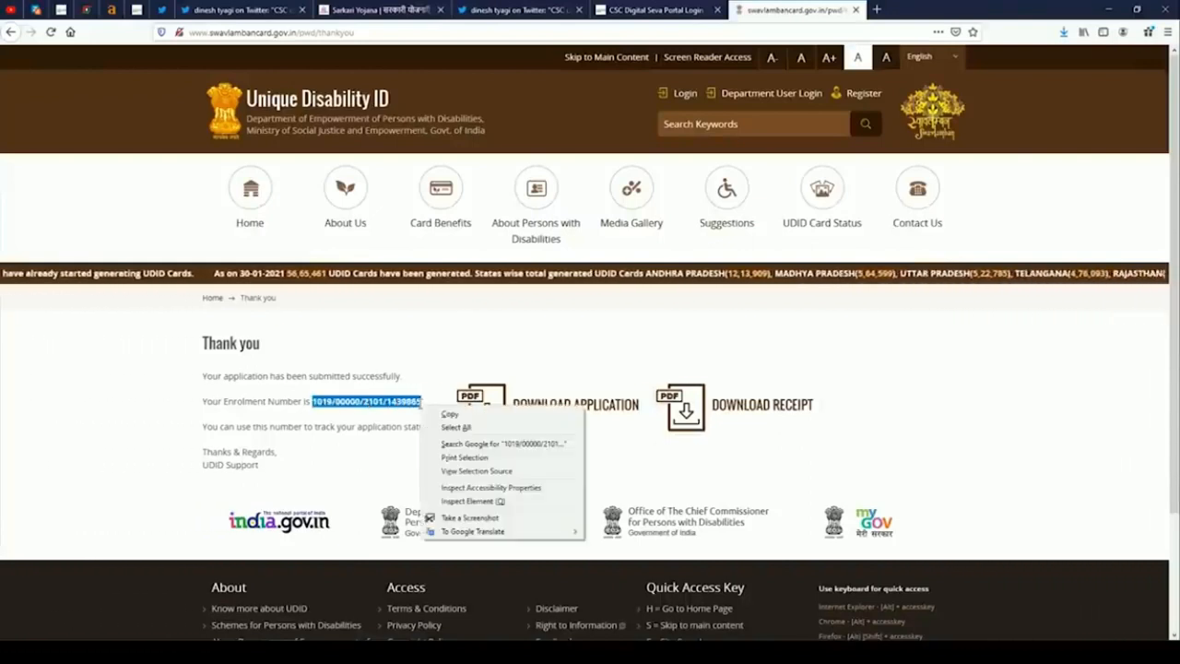
pyautogui.click(439, 415)
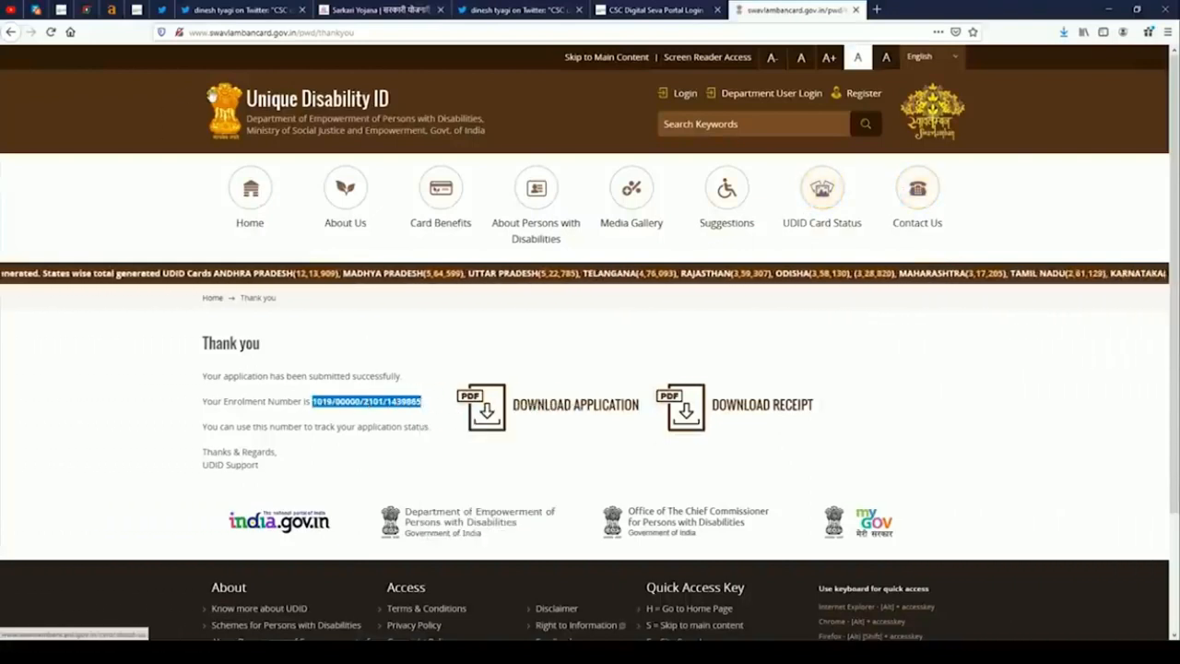
# Track the application by pasting the enrolment number on Track Application Status, showing Submitted.
pyautogui.click(250, 189)
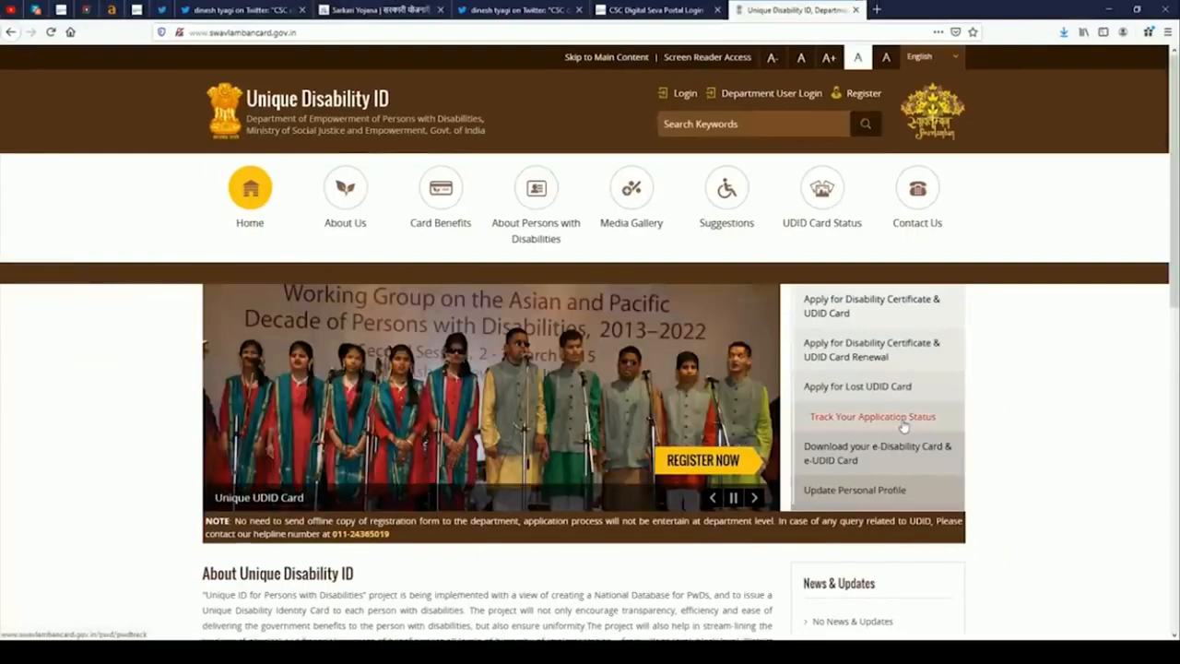
pyautogui.click(903, 421)
pyautogui.click(488, 410)
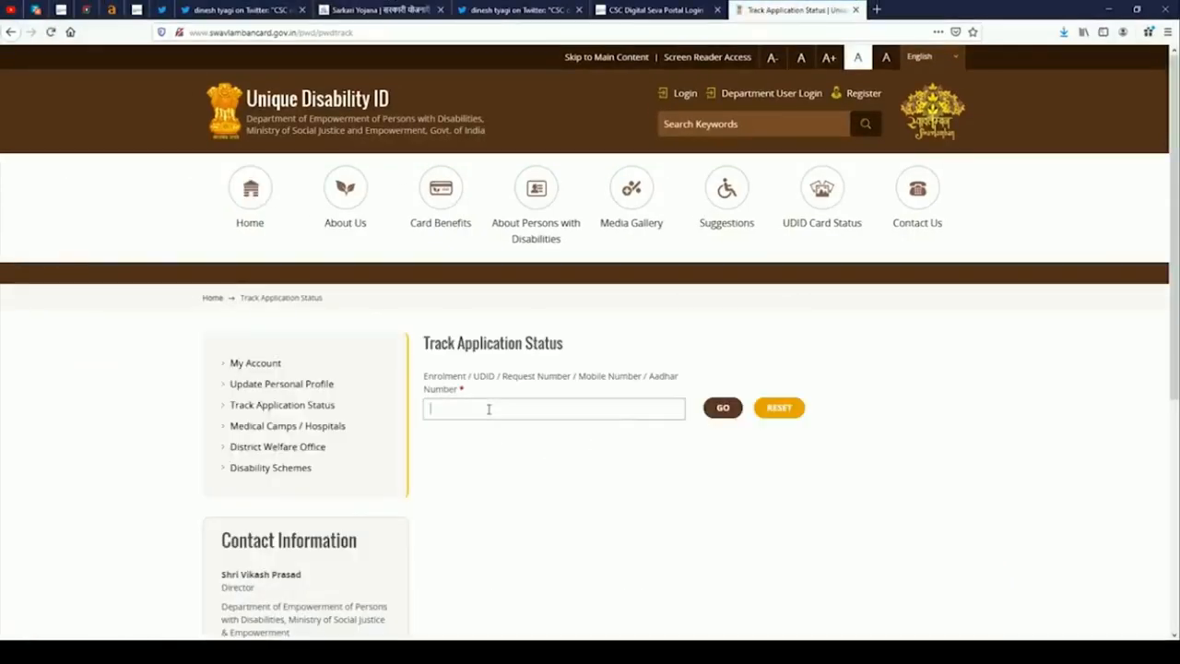
pyautogui.rightClick(489, 409)
pyautogui.click(521, 461)
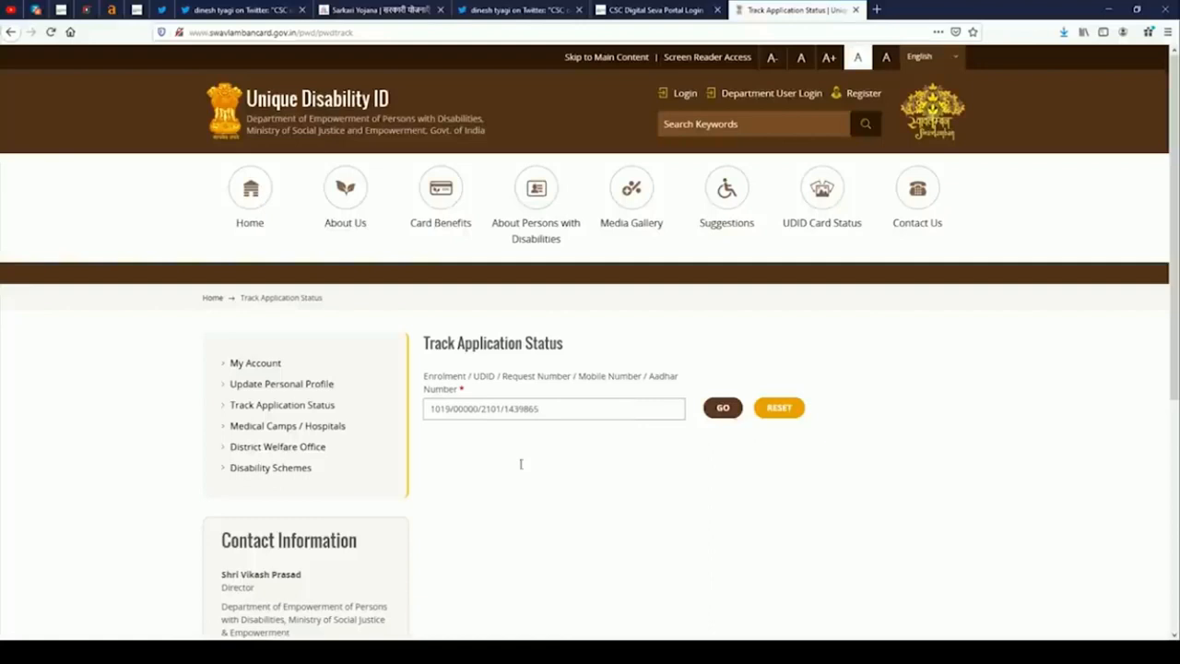
pyautogui.click(723, 410)
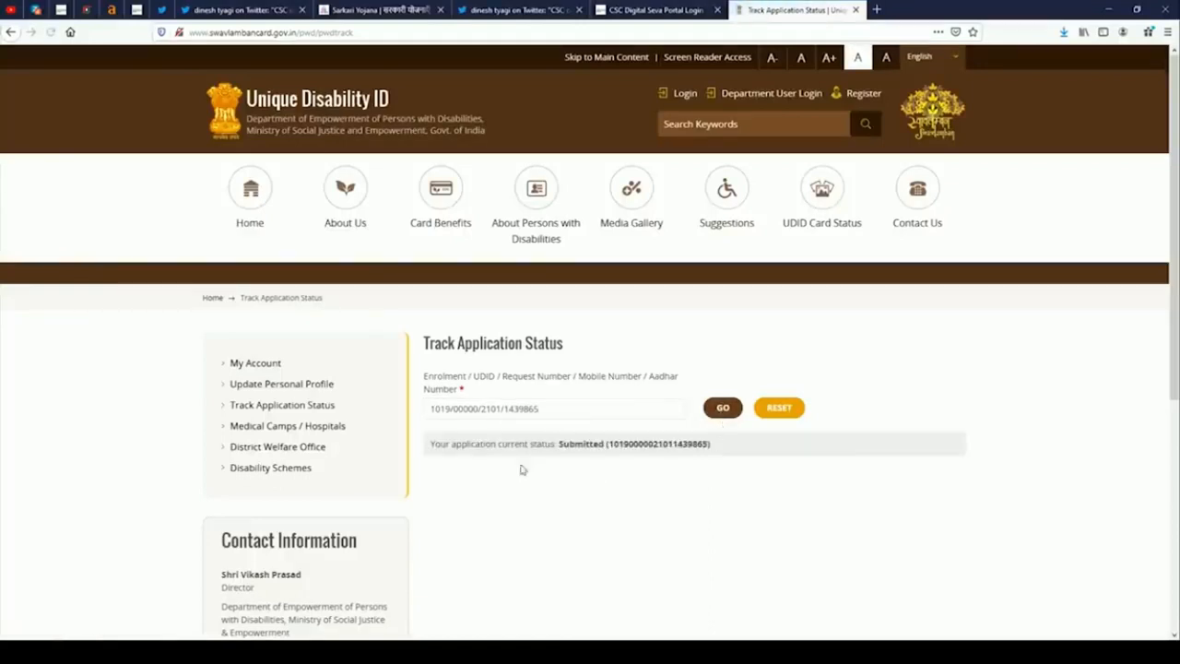
pyautogui.moveTo(440, 444); pyautogui.dragTo(718, 451)
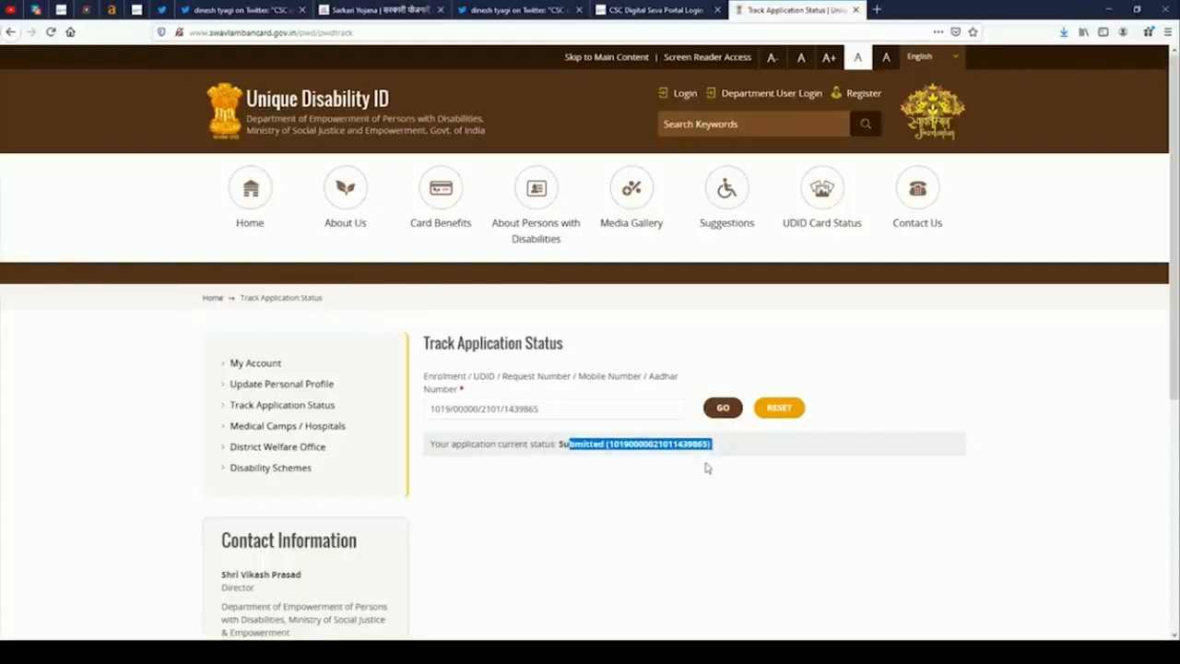